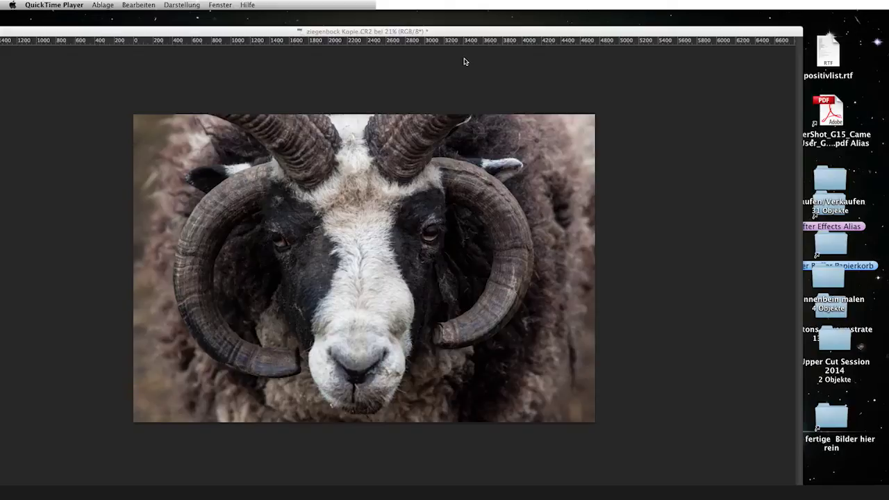
Move the ram photo's document window further right in Photoshop
left_click_drag(450, 44, 518, 29)
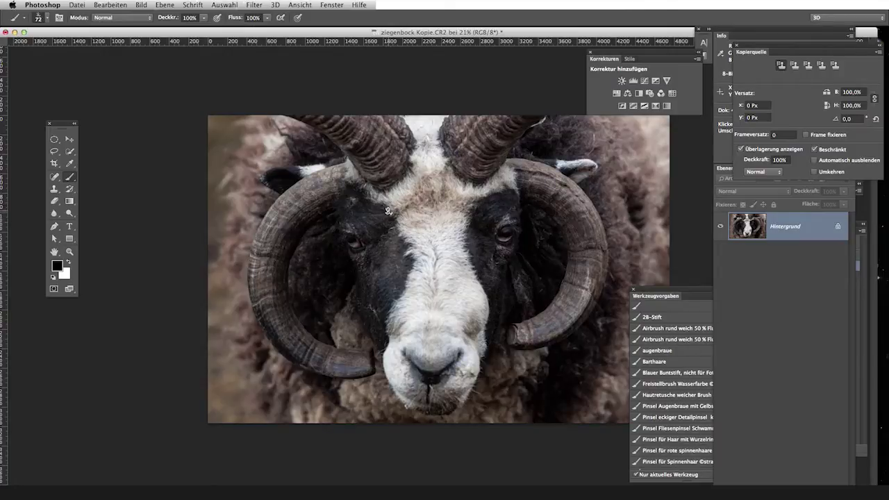
key("ctrl+plus")
scroll(402, 209, "down", 1)
scroll(402, 209, "down", 1)
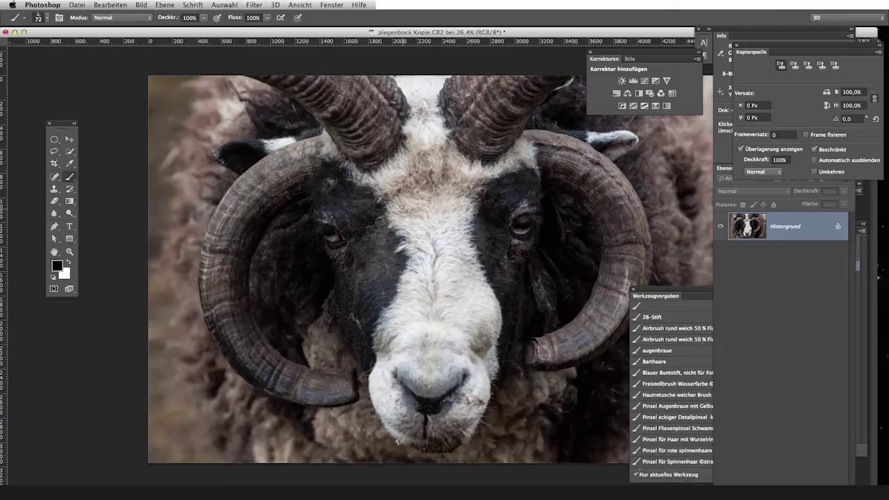
key("v")
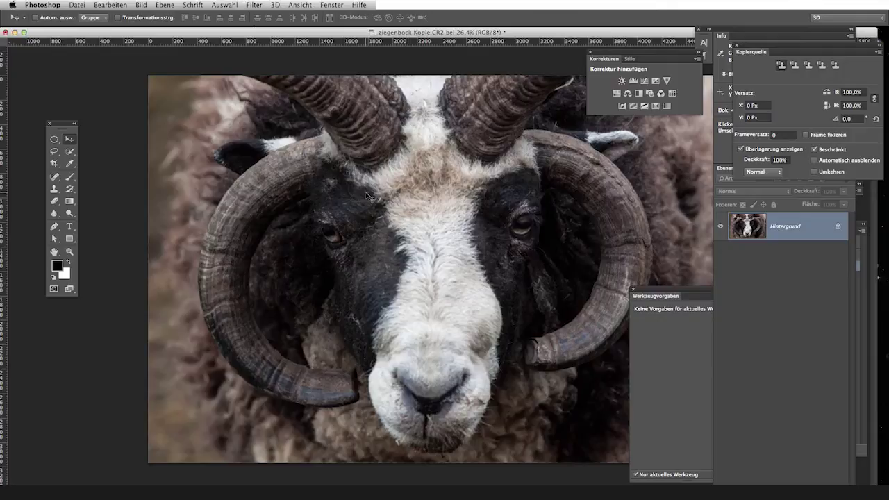
scroll(438, 467, "up", 3)
scroll(419, 387, "up", 1)
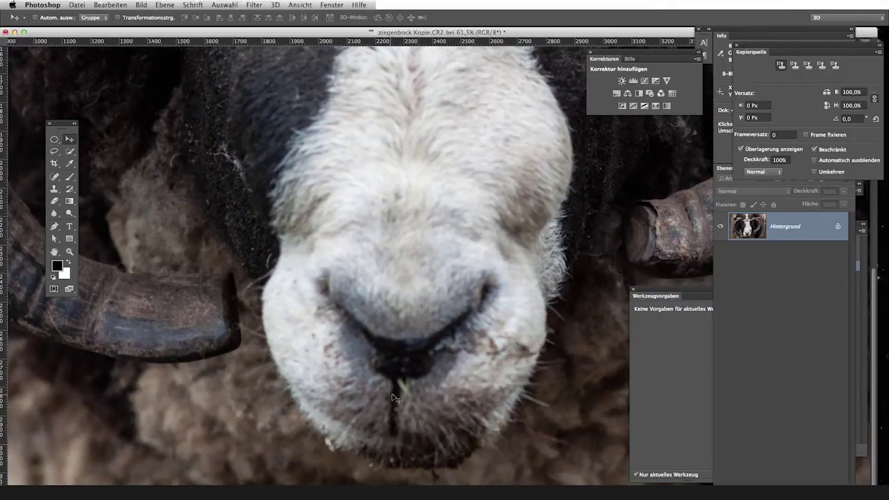
scroll(450, 386, "down", 2)
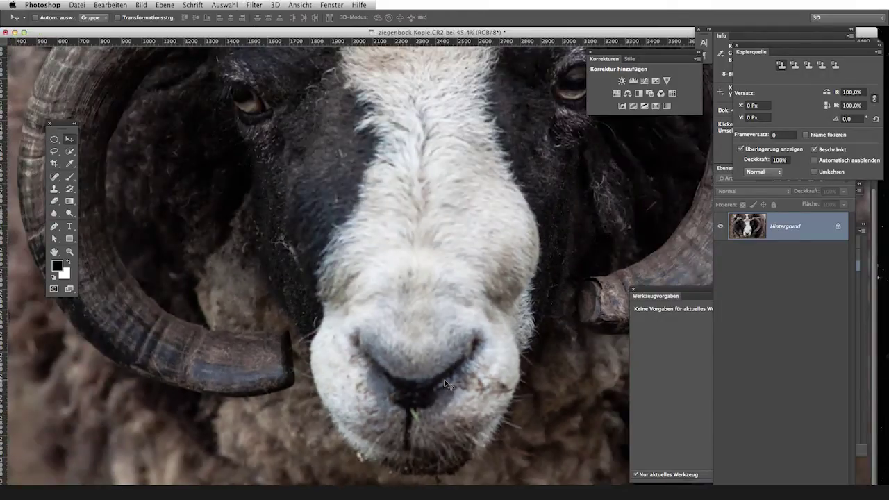
scroll(283, 243, "up", 2)
scroll(338, 255, "down", 2)
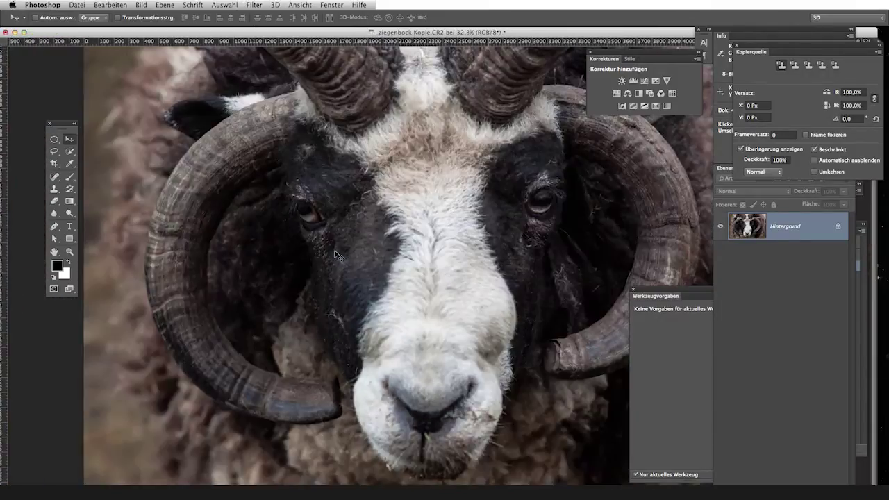
scroll(339, 255, "down", 1)
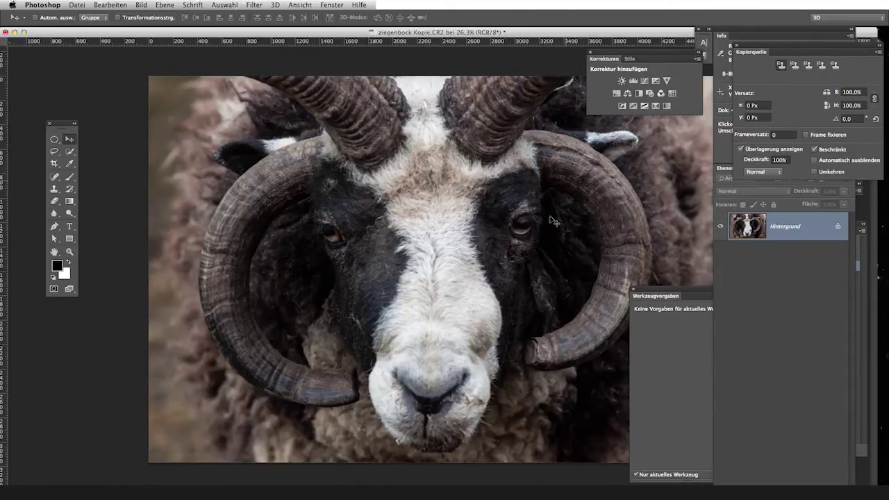
scroll(528, 234, "up", 1)
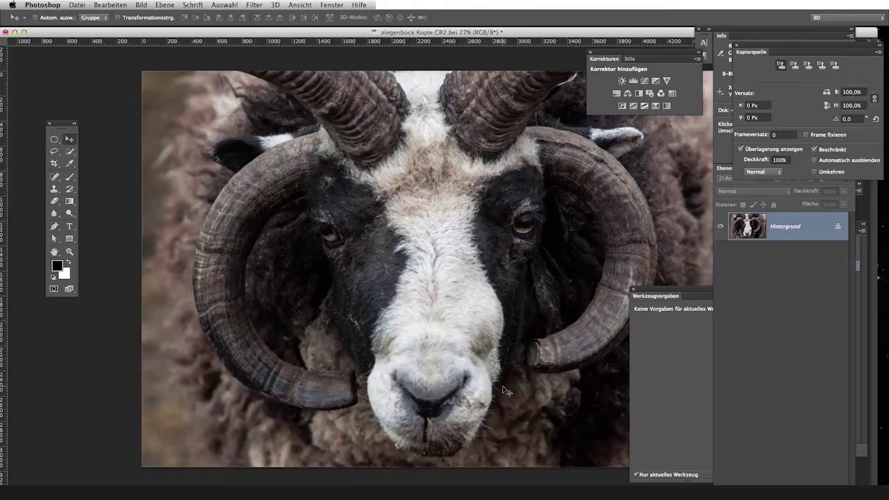
scroll(505, 390, "down", 2)
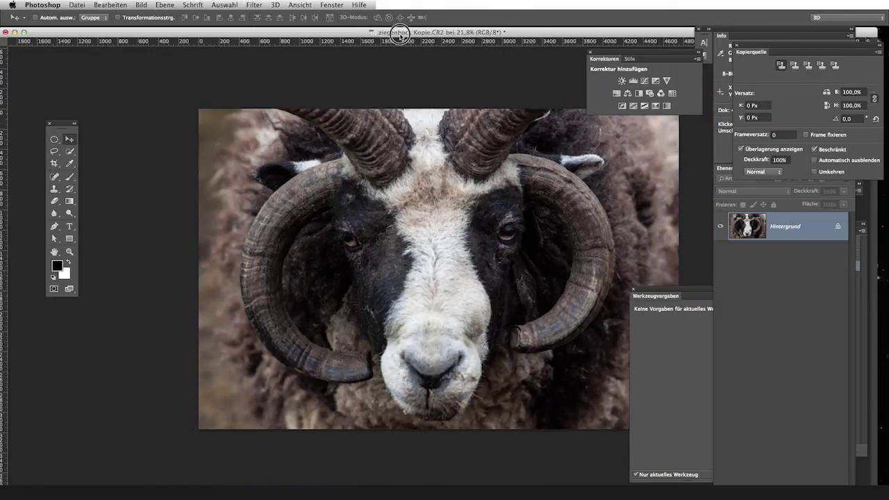
Shift the document window slightly left and zoom in and out on the ram's face
left_click_drag(396, 32, 350, 30)
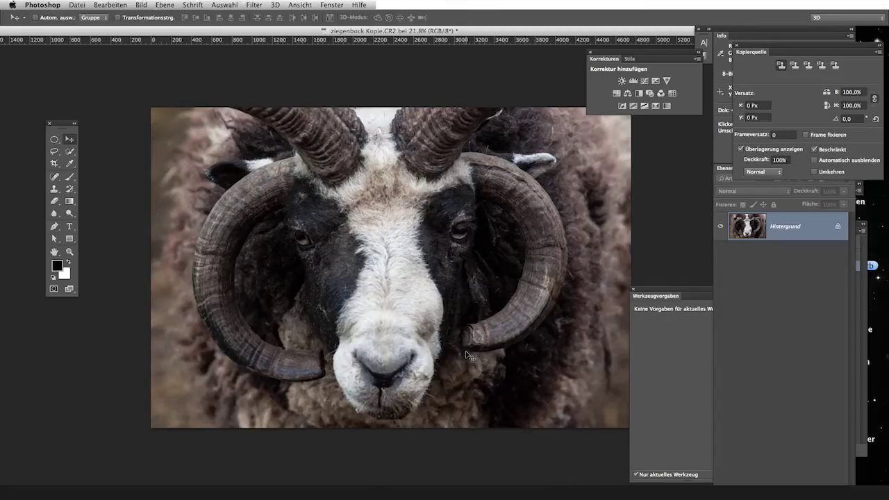
scroll(344, 274, "up", 5)
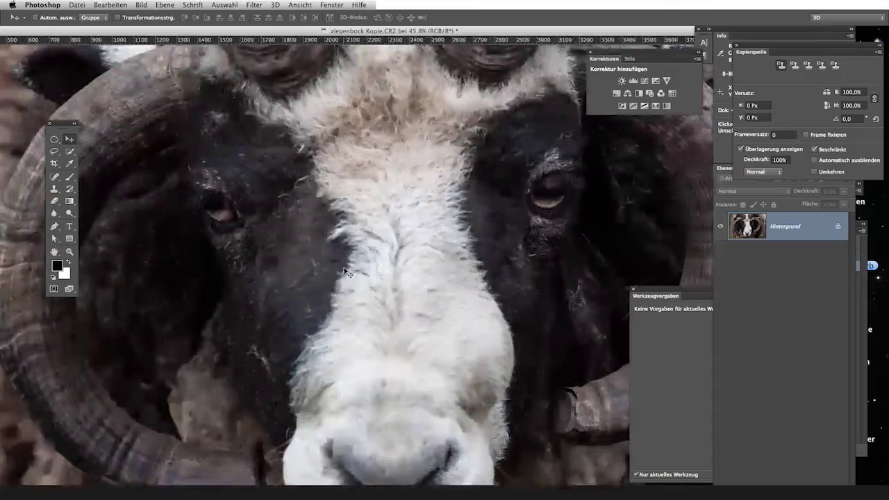
scroll(353, 295, "down", 3)
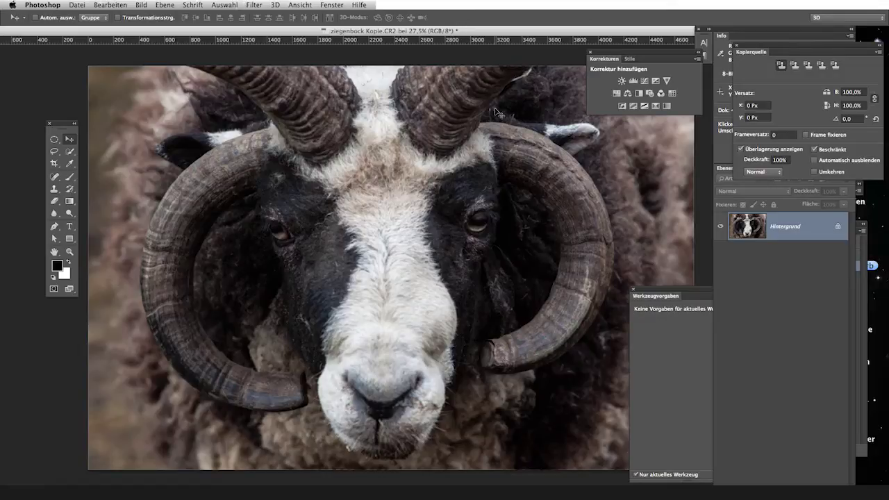
scroll(391, 380, "right", 2)
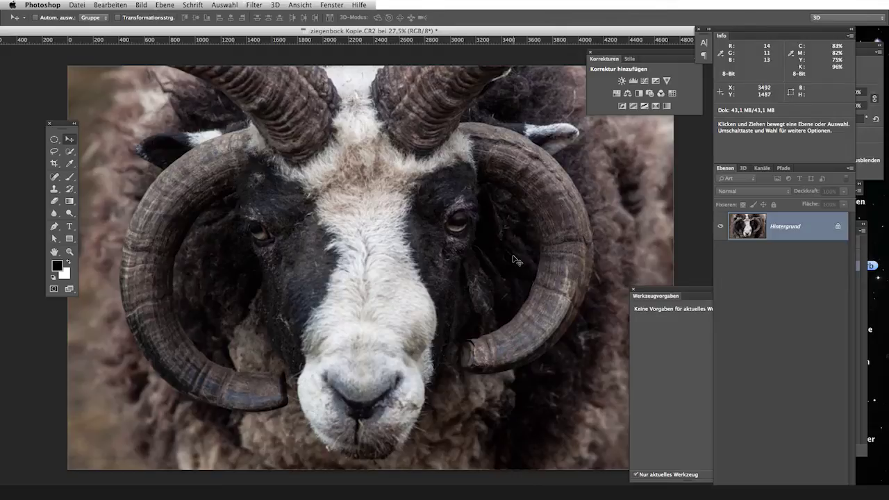
Duplicate the background into Ebene 1, go full screen, and zoom in close on the ram's chin
key("super+j")
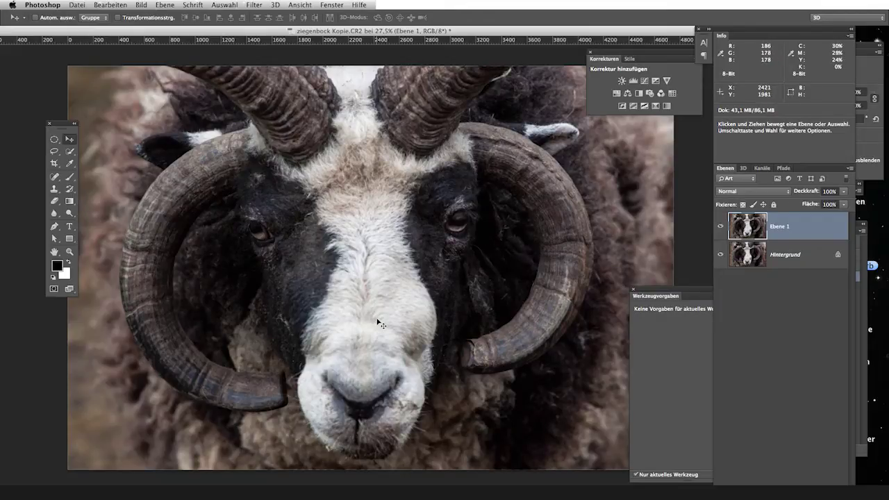
key("f")
mouse_move(402, 296)
left_mouse_down()
mouse_move(259, 178)
mouse_move(289, 162)
left_mouse_up()
left_click_drag(305, 204, 322, 205)
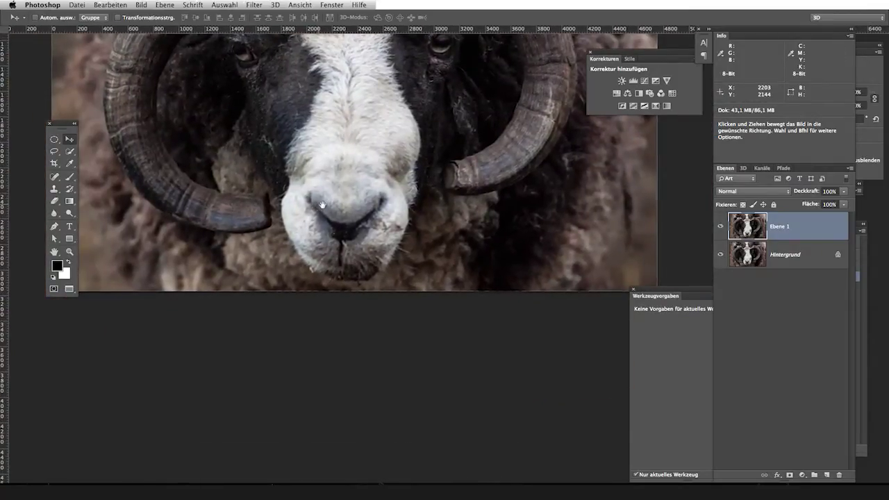
key("z")
mouse_move(345, 266)
left_mouse_down()
mouse_move(384, 291)
mouse_move(383, 268)
left_mouse_up()
Spot-heal the grass strand below the nose and undo a trial clone stroke on the chin
key("j")
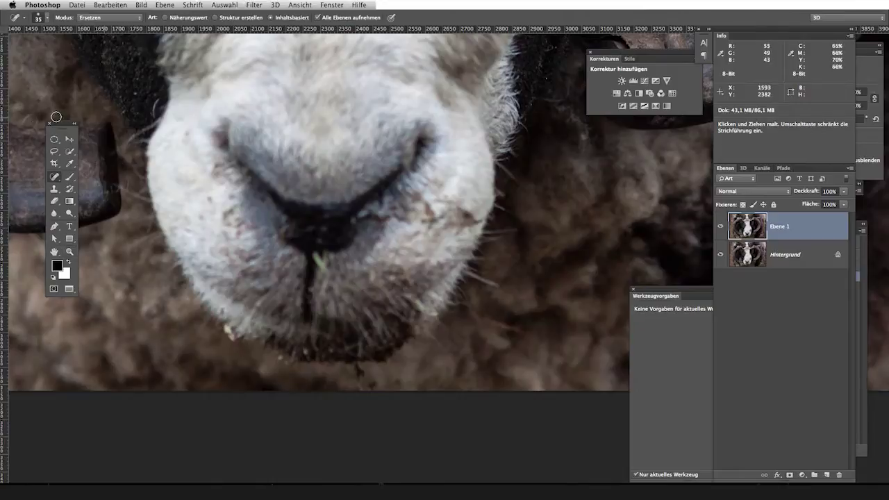
left_click_drag(303, 252, 325, 271)
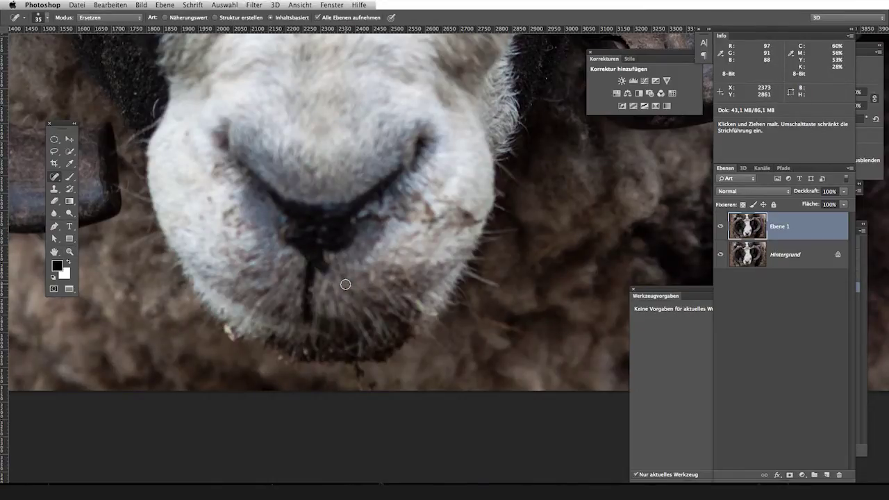
key("s")
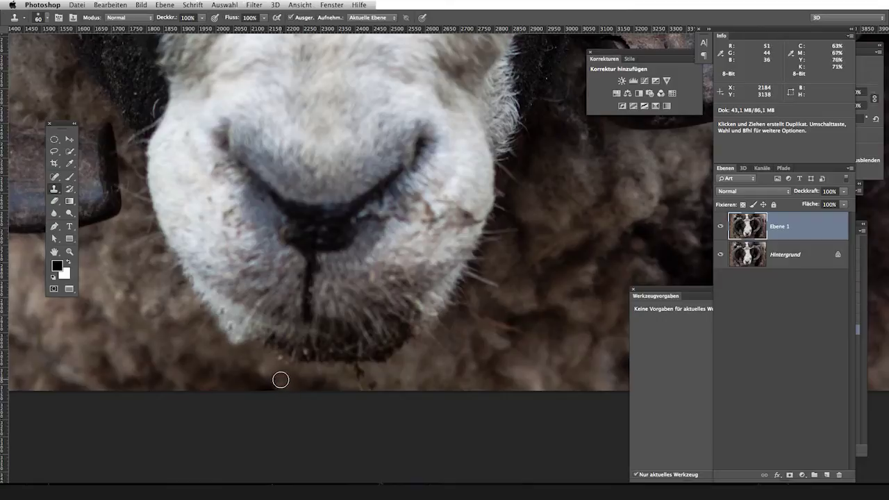
key("ctrl+z")
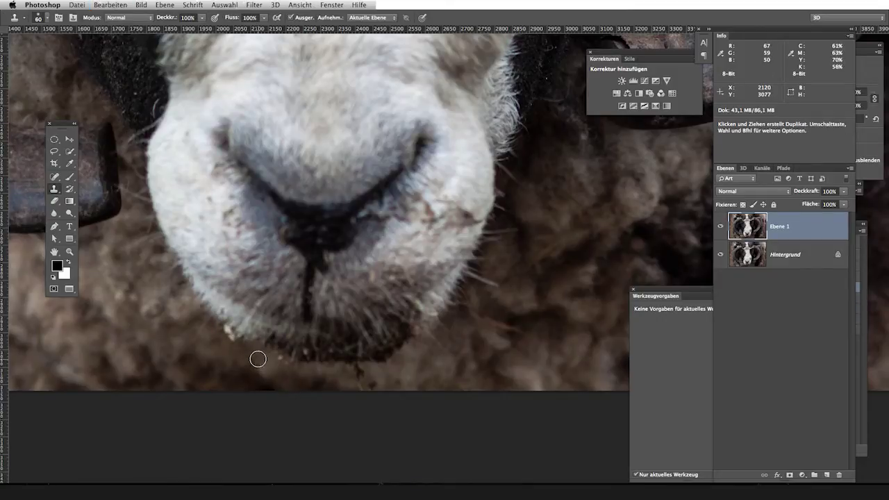
Sample fur beside and below the chin as clone sources for further retouching
key("j")
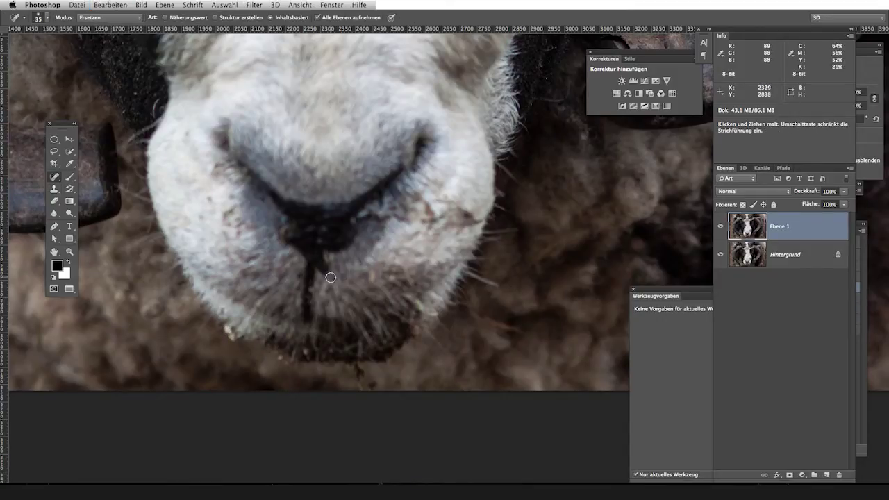
key("s")
left_click(331, 280, "alt")
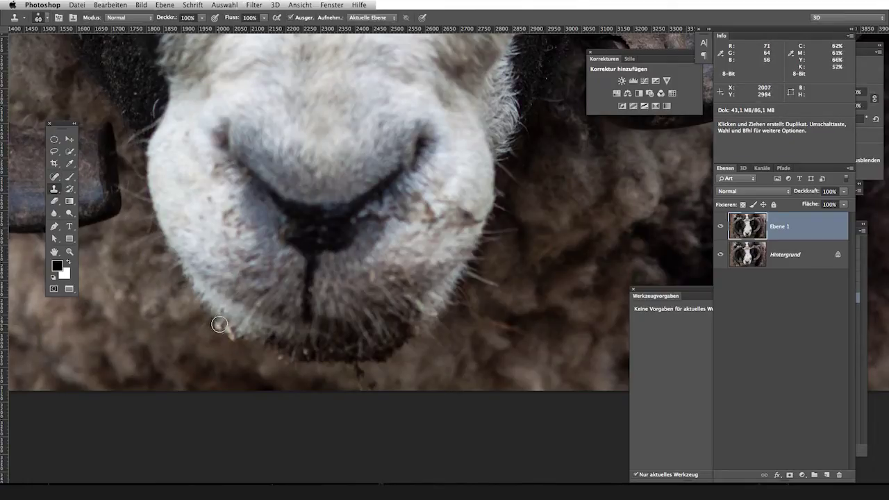
key("j")
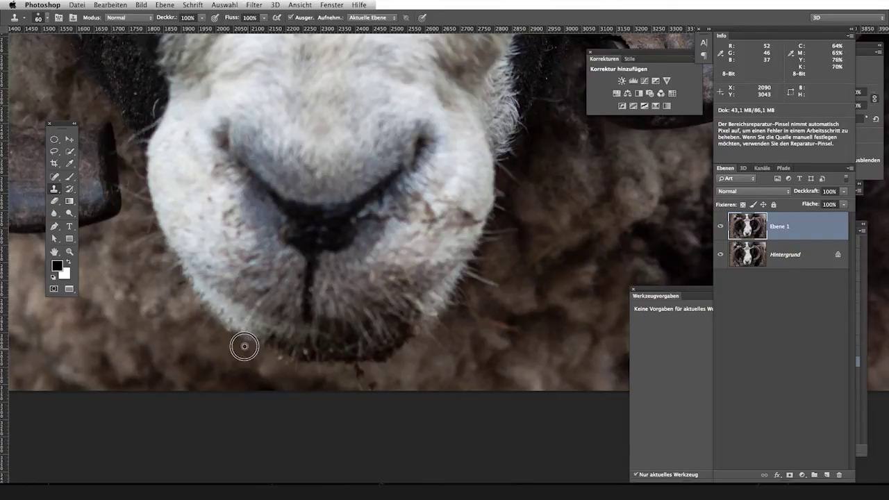
left_click(224, 342, "alt")
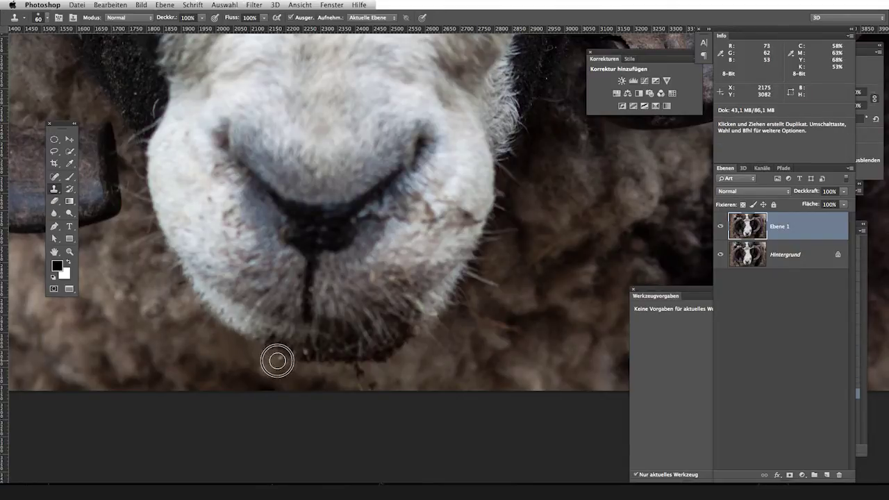
left_click(272, 368, "alt")
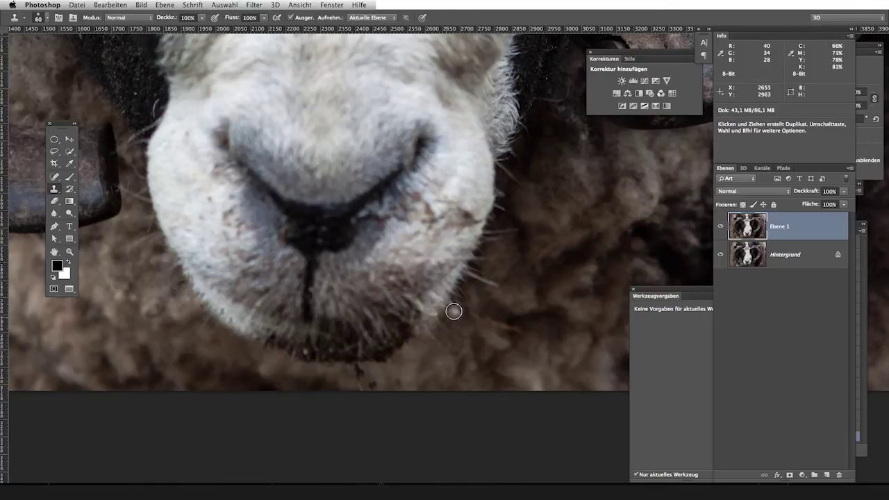
scroll(409, 260, "left", 2)
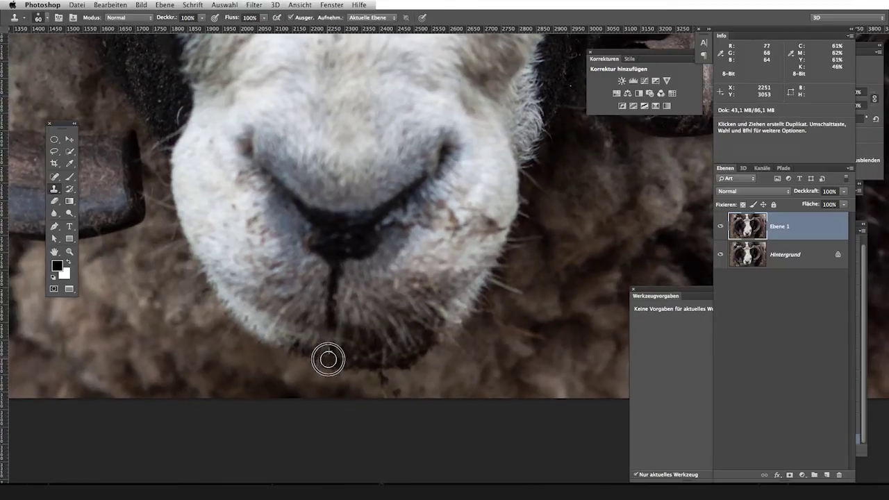
scroll(323, 332, "up", 5)
scroll(271, 278, "left", 3)
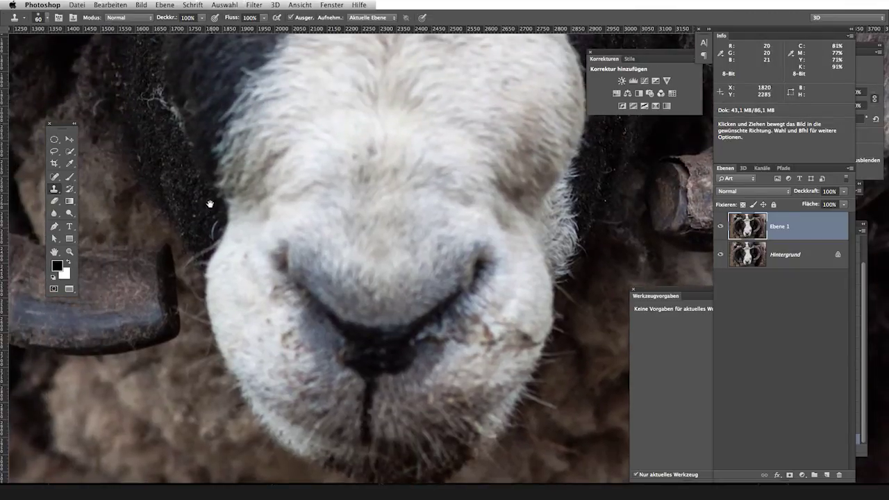
scroll(248, 243, "up", 4)
scroll(178, 220, "left", 2)
scroll(194, 197, "up", 3)
scroll(194, 196, "left", 1)
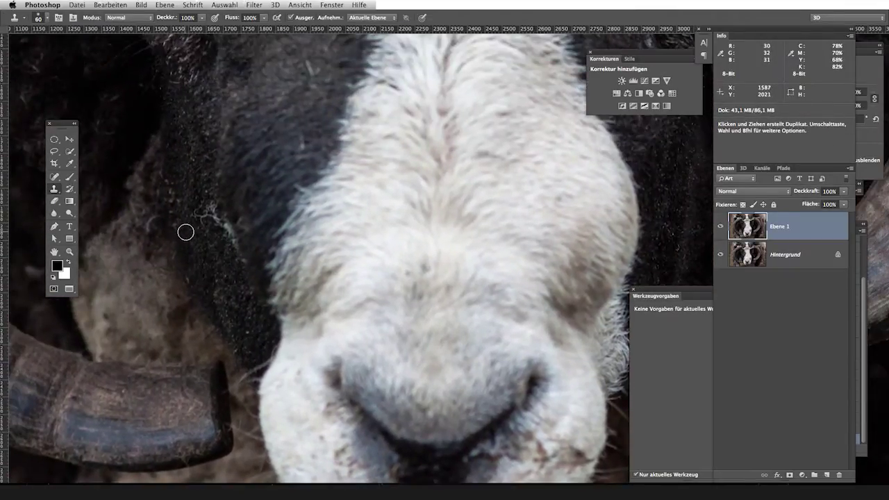
key("j")
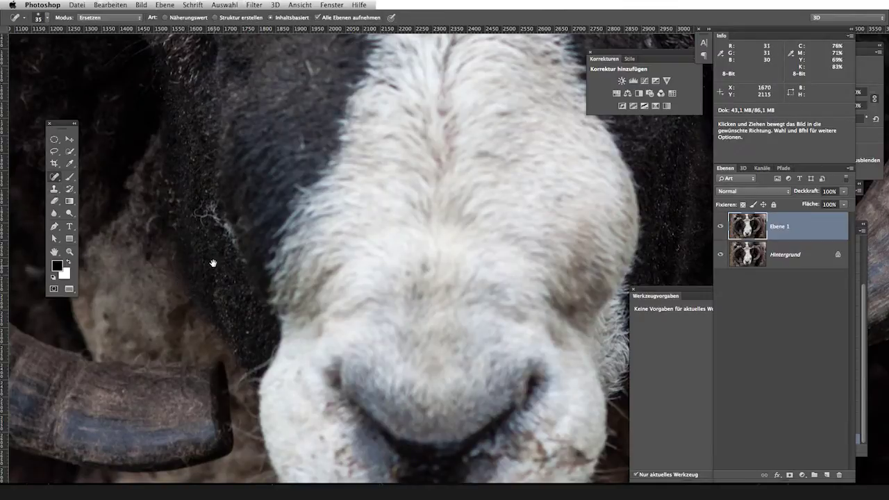
scroll(210, 258, "down", 1)
scroll(211, 258, "right", 1)
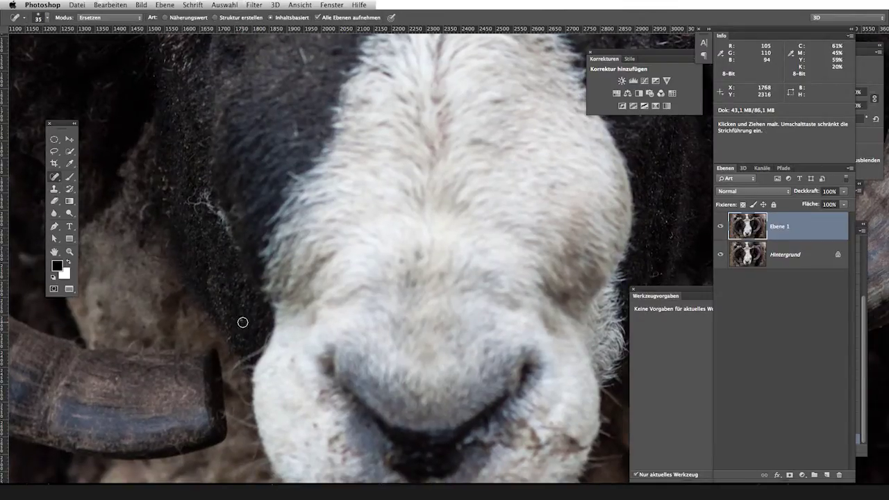
key("space")
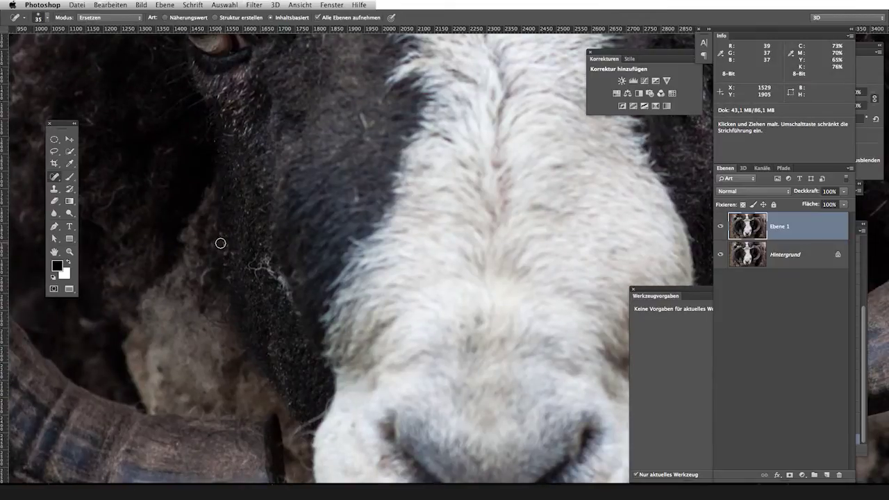
scroll(265, 235, "up", 5)
scroll(291, 240, "right", 3)
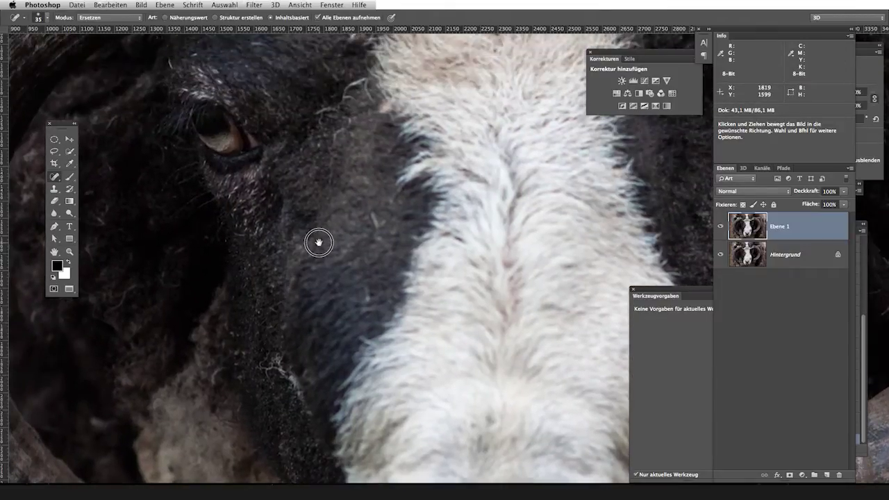
scroll(302, 244, "down", 3)
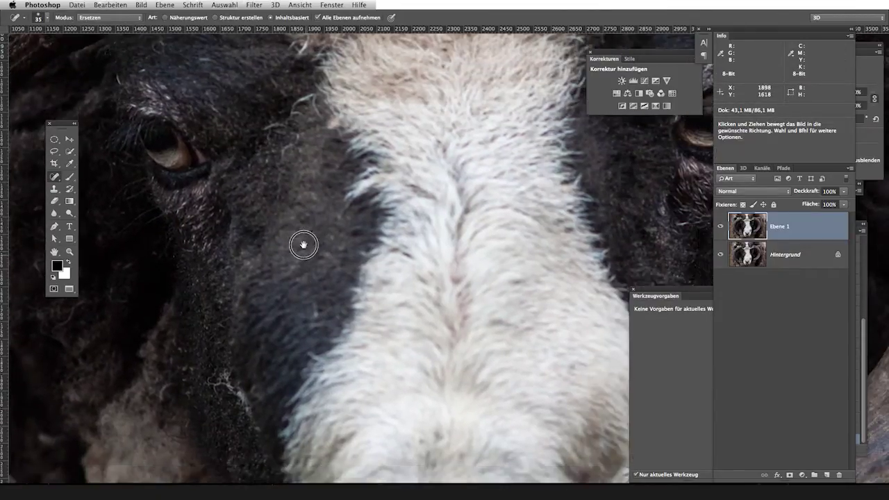
scroll(299, 255, "down", 2)
scroll(298, 256, "right", 1)
scroll(304, 212, "up", 2)
scroll(303, 213, "right", 3)
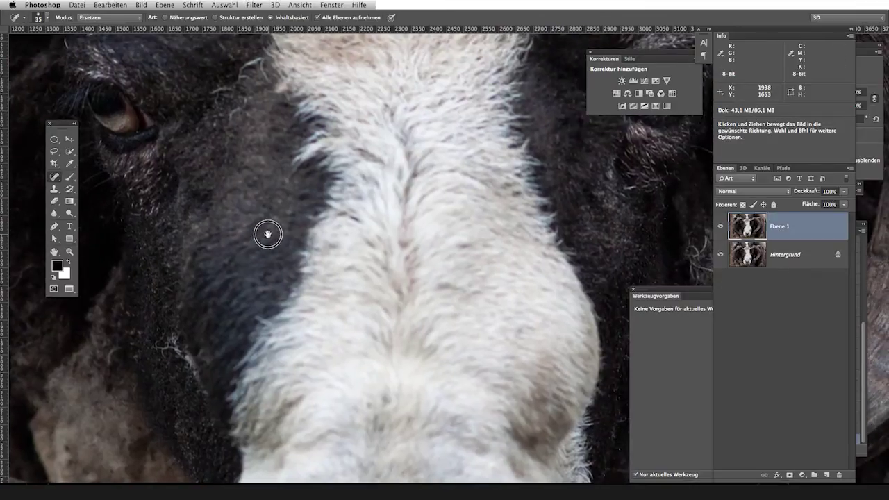
scroll(333, 271, "down", 2)
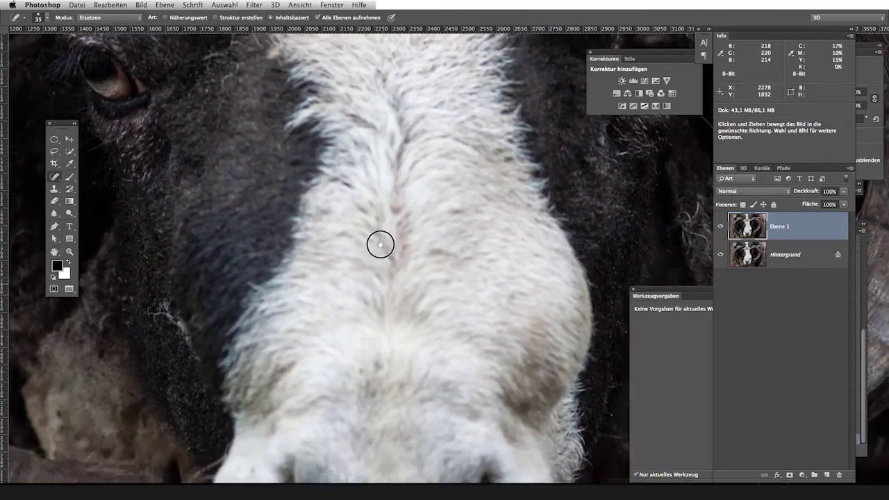
scroll(381, 243, "right", 4)
scroll(243, 266, "right", 4)
scroll(385, 270, "right", 4)
scroll(280, 288, "right", 2)
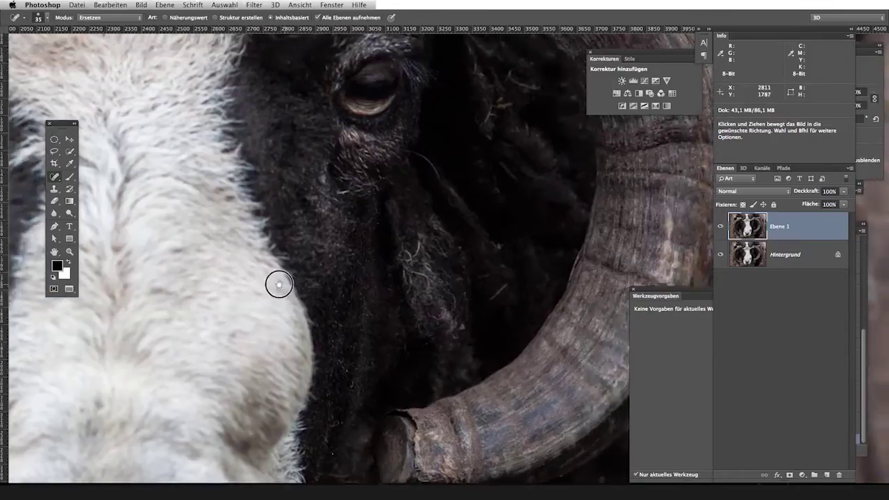
scroll(347, 277, "right", 5)
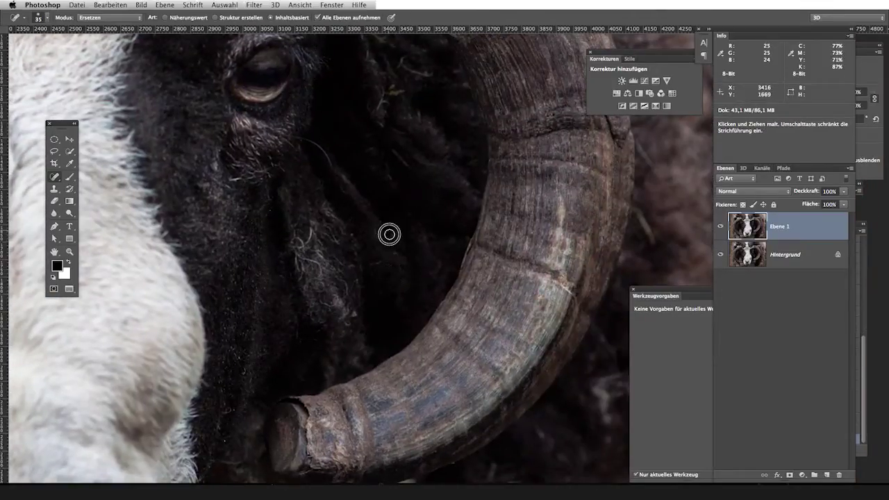
scroll(391, 252, "up", 5)
scroll(361, 233, "right", 3)
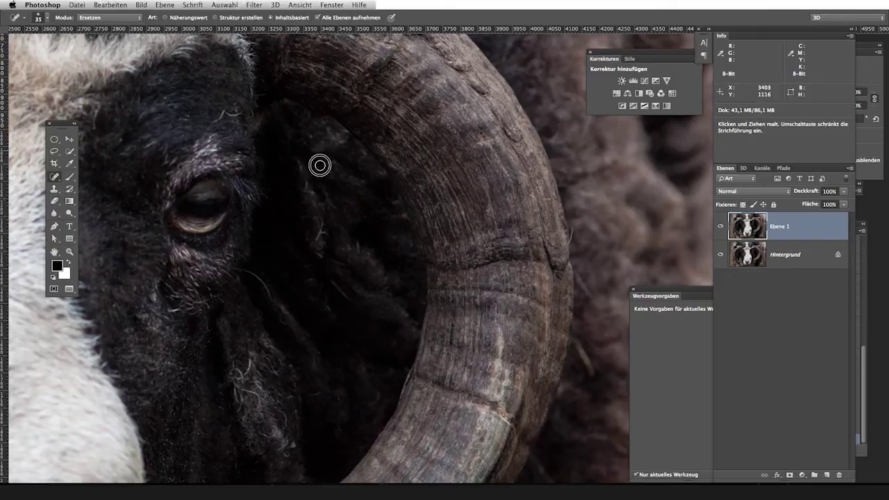
left_click(317, 232)
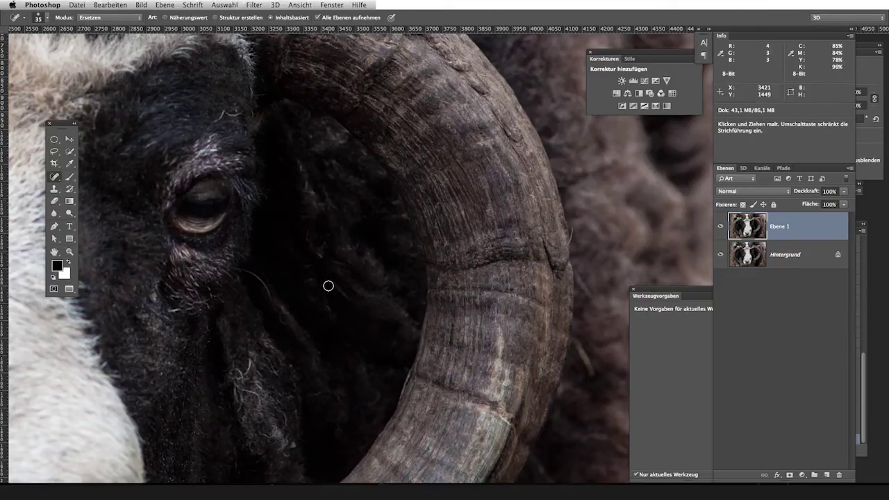
scroll(311, 249, "down", 3)
scroll(373, 169, "down", 3)
scroll(373, 169, "left", 2)
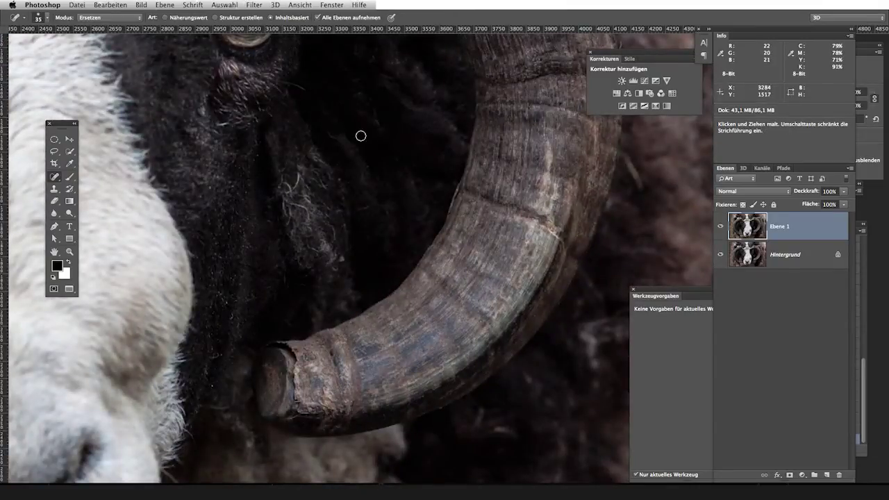
scroll(392, 178, "down", 2)
scroll(373, 116, "right", 5)
scroll(373, 115, "down", 4)
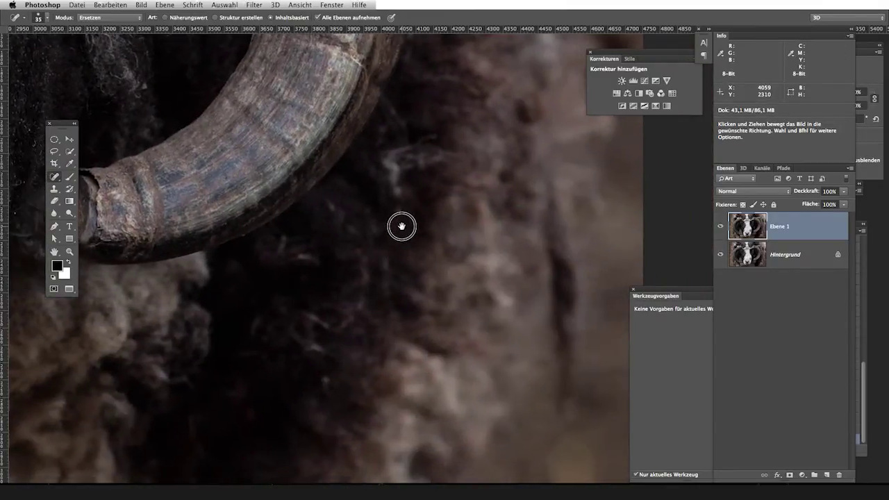
scroll(397, 225, "down", 1)
key("h")
left_click_drag(298, 313, 167, 185)
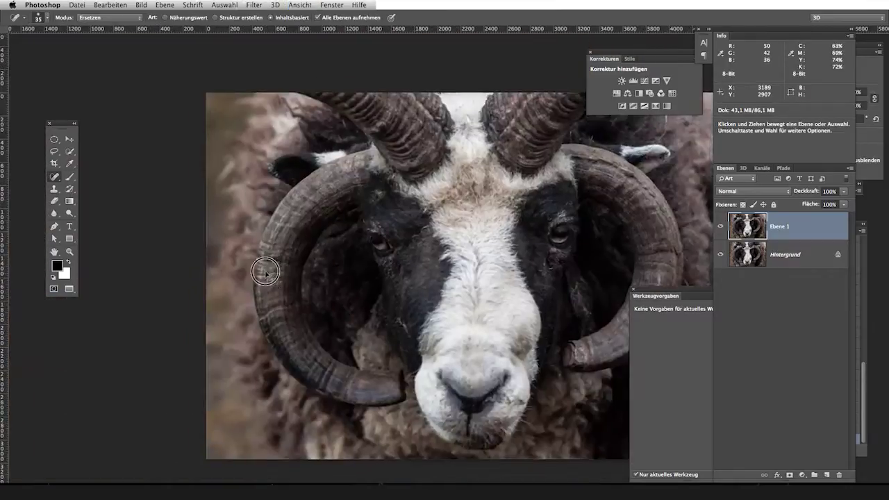
Zoom into the dark fur left of the nose and clone clean fur over the white strand
key("z")
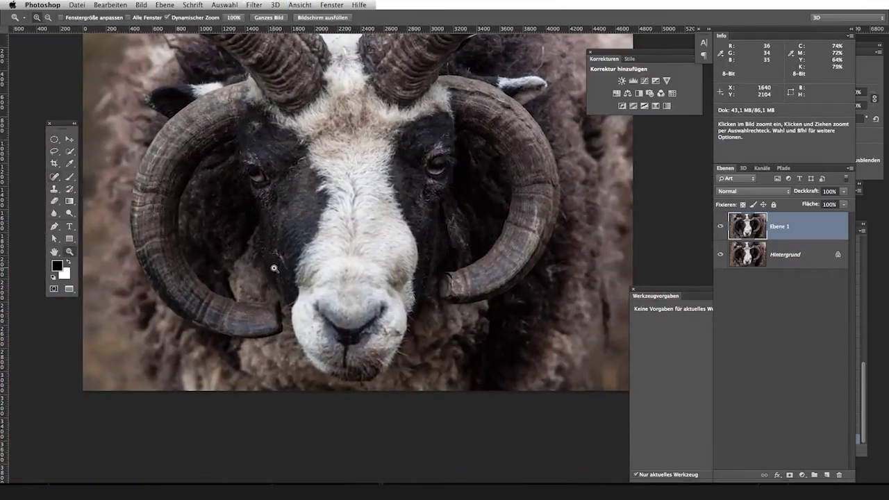
left_click(309, 313)
left_click_drag(309, 312, 300, 288)
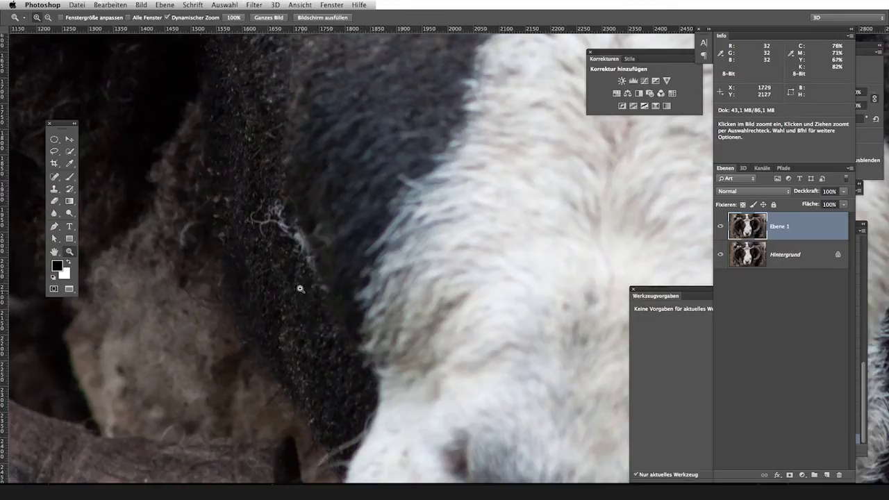
key("s")
left_click(270, 261, "alt")
mouse_move(258, 222)
left_mouse_down()
mouse_move(268, 195)
mouse_move(286, 223)
left_mouse_up()
left_click(276, 186)
Spot-heal away the remaining part of the white hair strand
key("j")
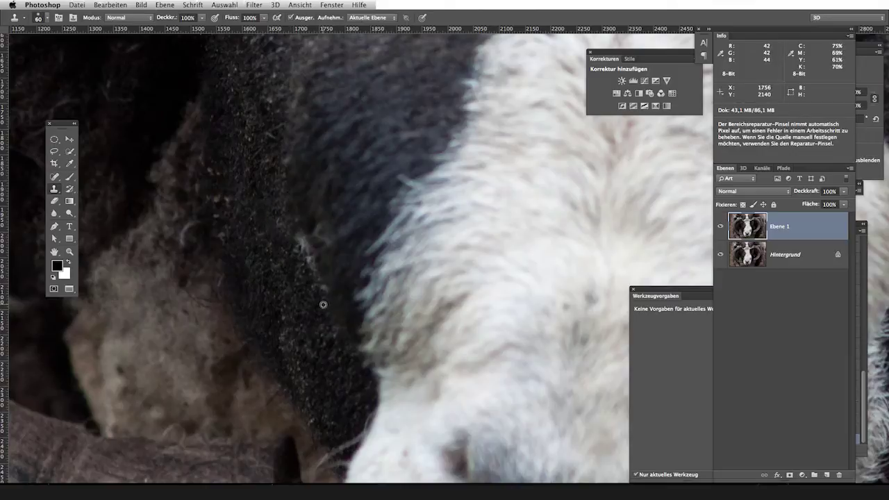
left_click_drag(302, 268, 301, 237)
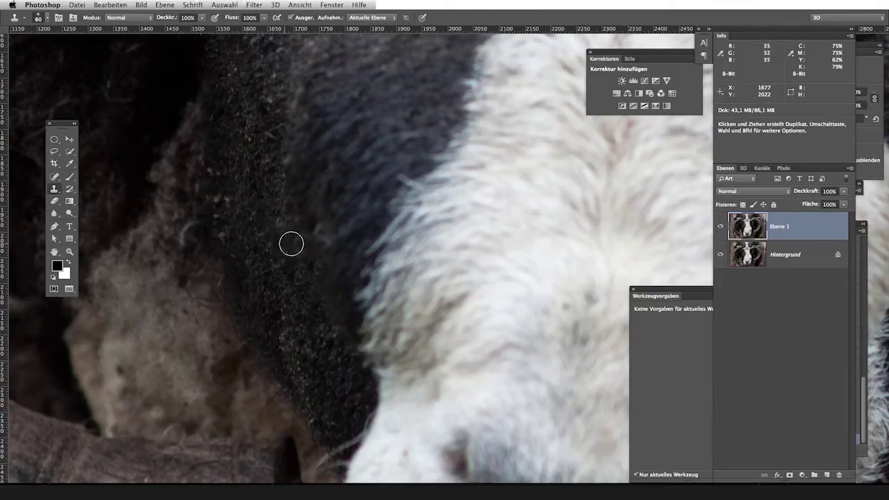
scroll(354, 313, "up", 3)
scroll(353, 313, "left", 2)
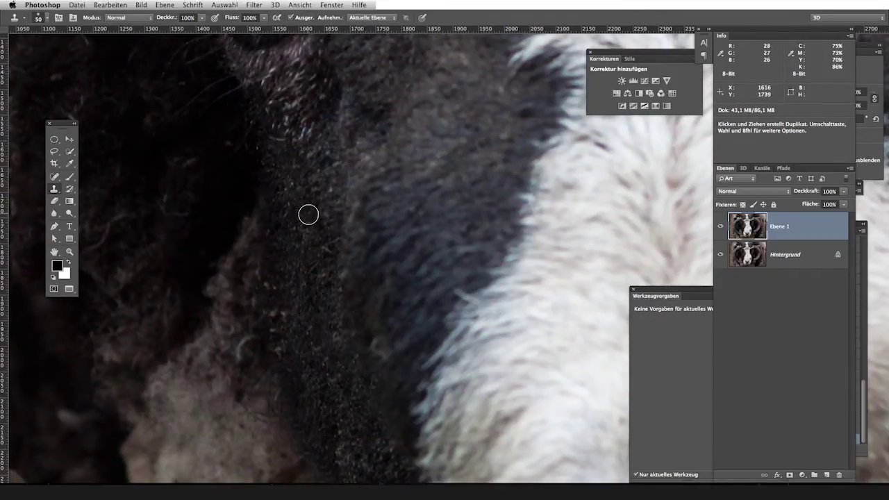
Shrink the brush from 50 to 40 and set new fur clone sources toward the upper left
key("bracketleft")
scroll(307, 218, "down", 2)
scroll(308, 218, "left", 1)
left_click(277, 252, "alt")
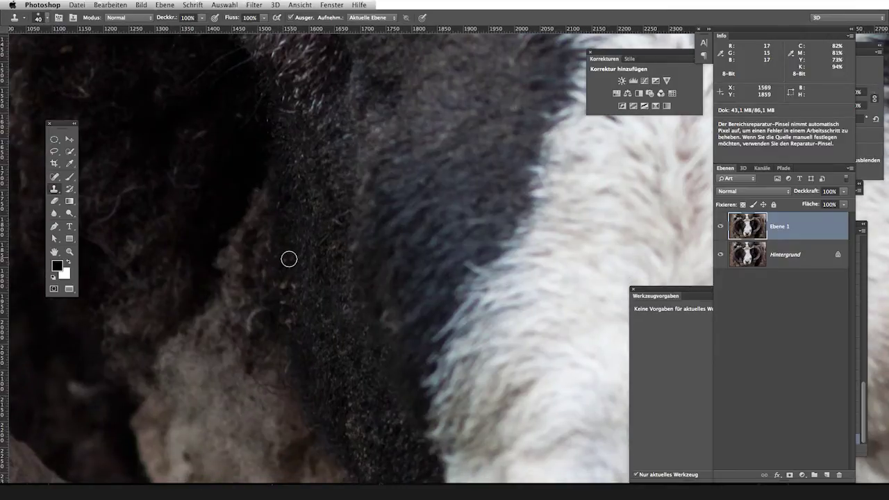
left_click(294, 303, "alt")
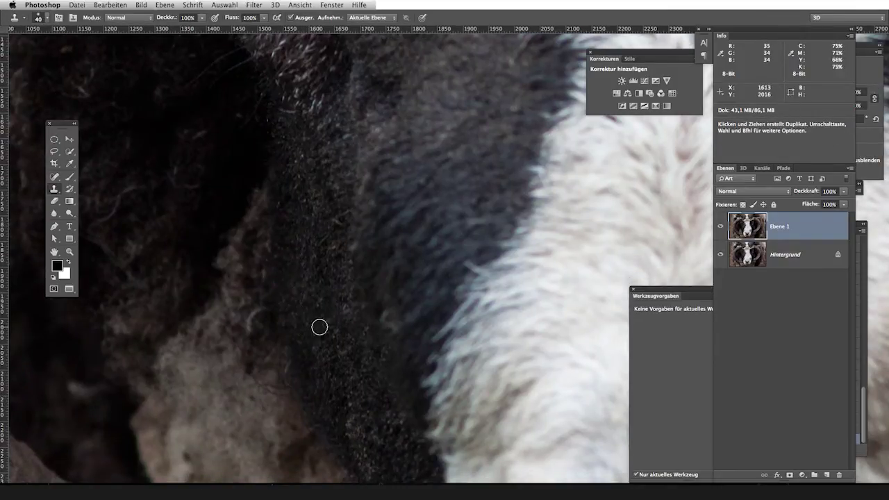
left_click_drag(319, 326, 272, 186)
scroll(277, 210, "down", 5)
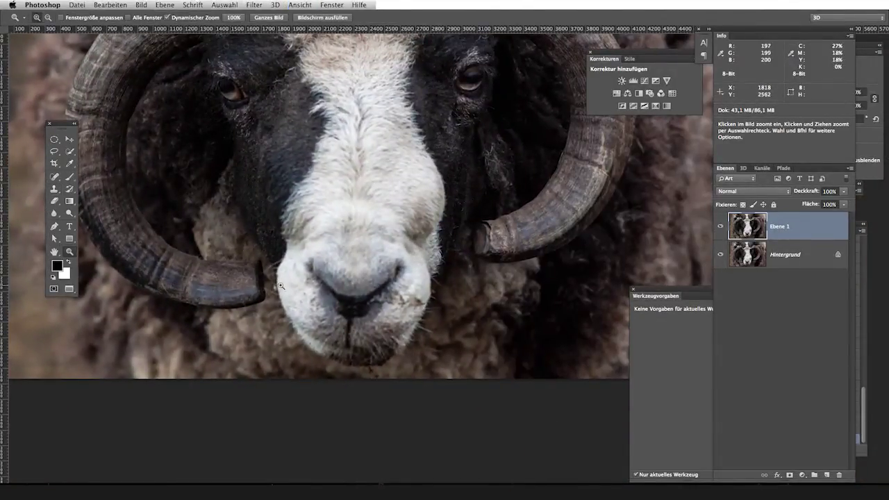
key("z")
scroll(273, 285, "up", 5)
key("s")
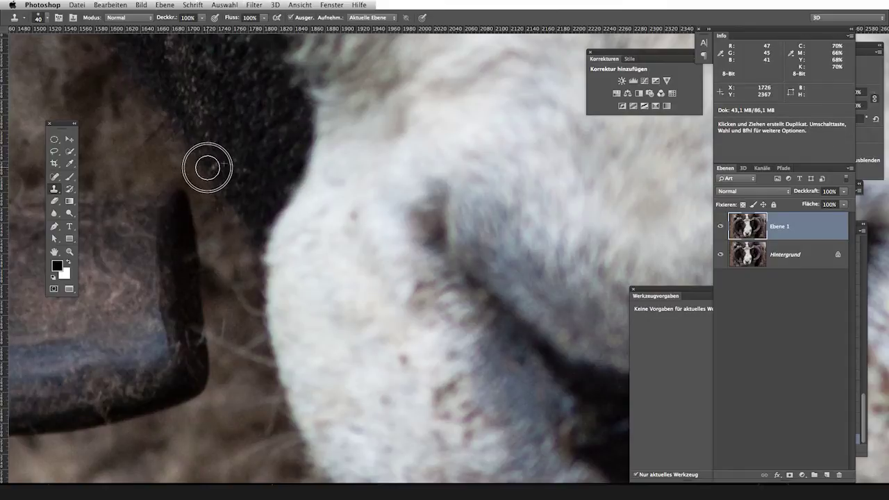
scroll(239, 113, "down", 1)
scroll(218, 225, "down", 8)
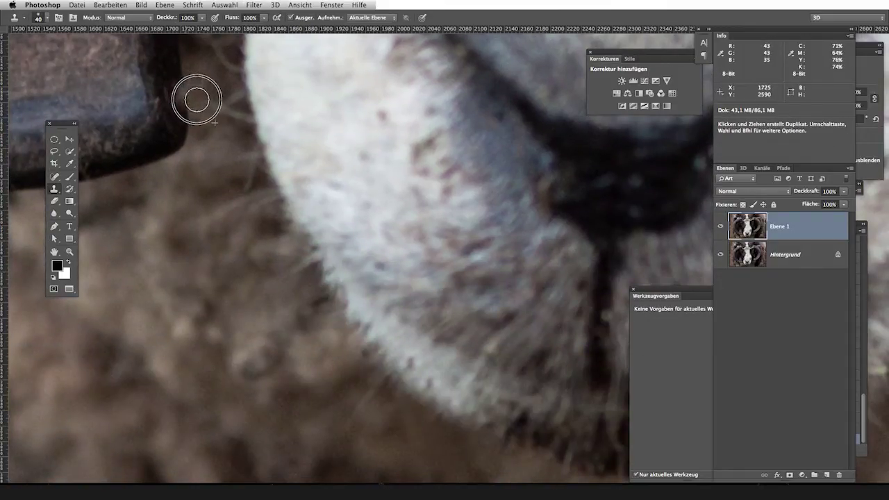
key("space")
scroll(242, 165, "up", 5)
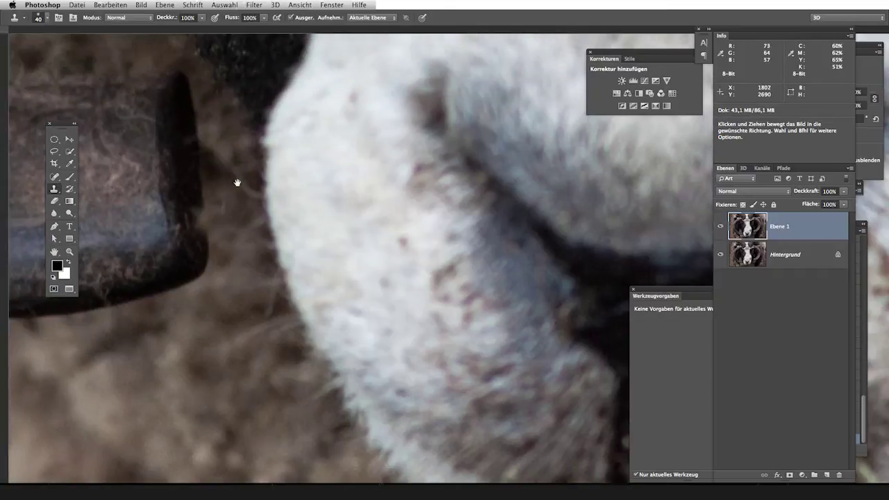
left_click(197, 201, "alt")
left_click(208, 186, "alt")
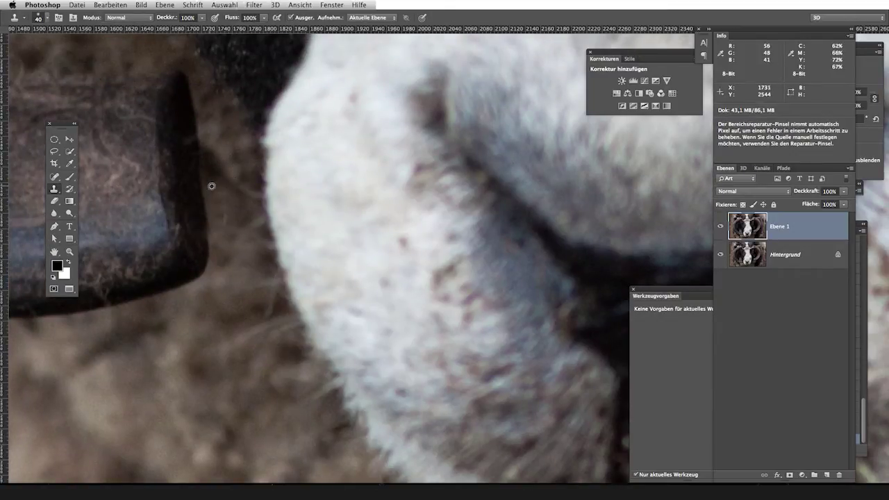
scroll(267, 309, "down", 5)
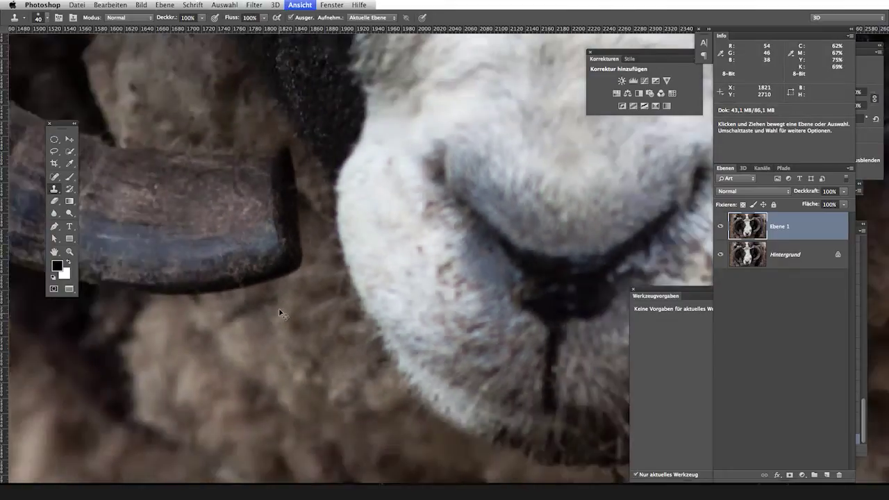
scroll(293, 278, "right", 5)
key("ctrl+minus")
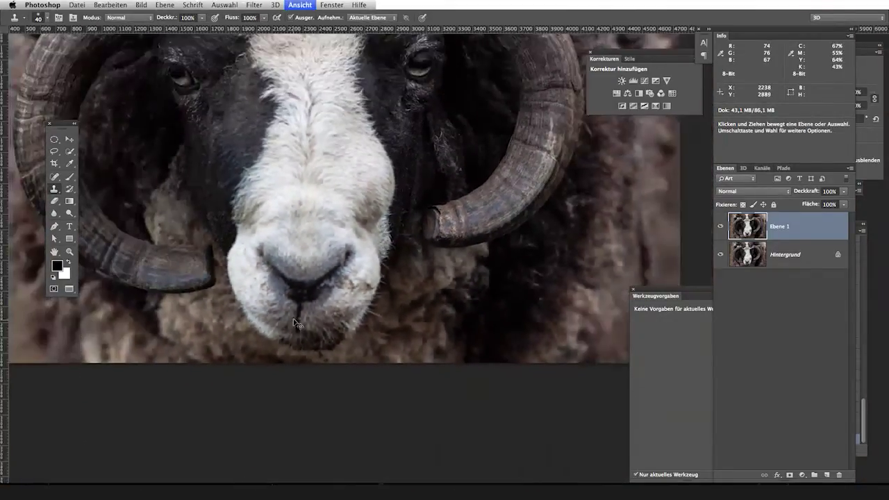
key("ctrl+minus")
key("ctrl+plus")
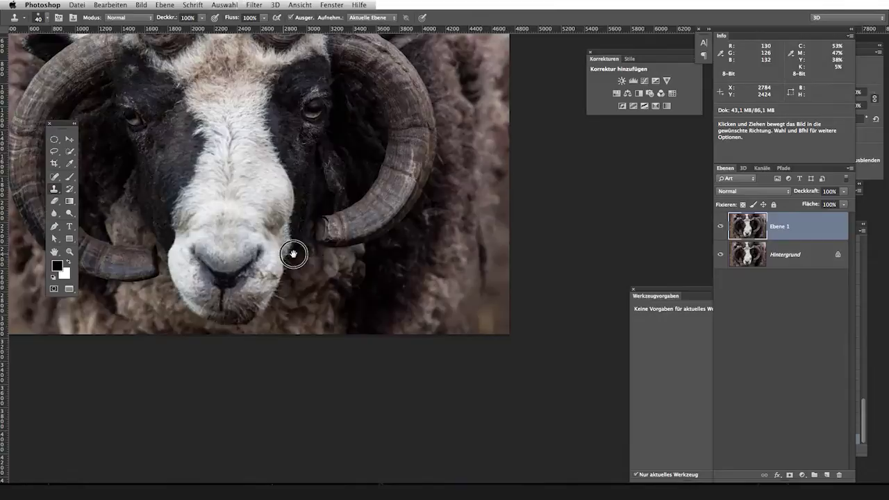
left_click(721, 257, "alt")
left_click(721, 257, "alt")
left_click(721, 257, "alt")
left_click(721, 257, "alt")
left_click(721, 257, "alt")
left_click(721, 257, "alt")
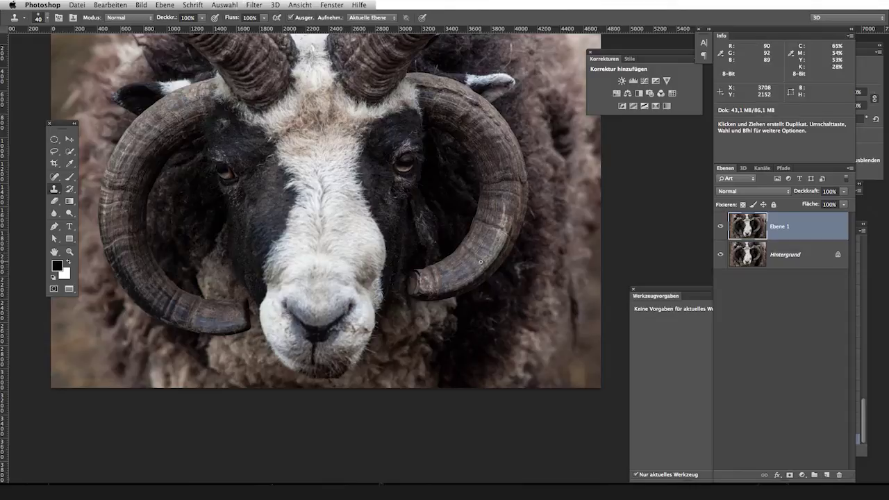
key("j")
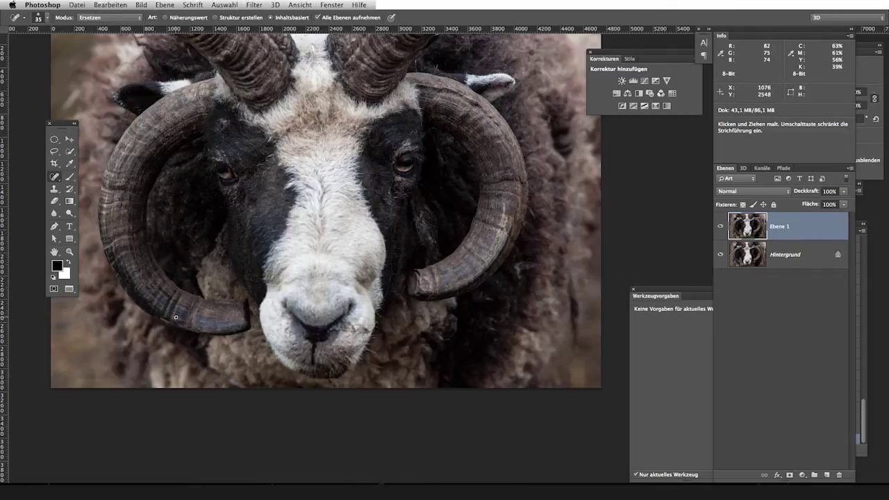
key("ctrl+plus")
Zoom onto the right-hand horn and spot-heal the fur patch just above its top edge
key("z")
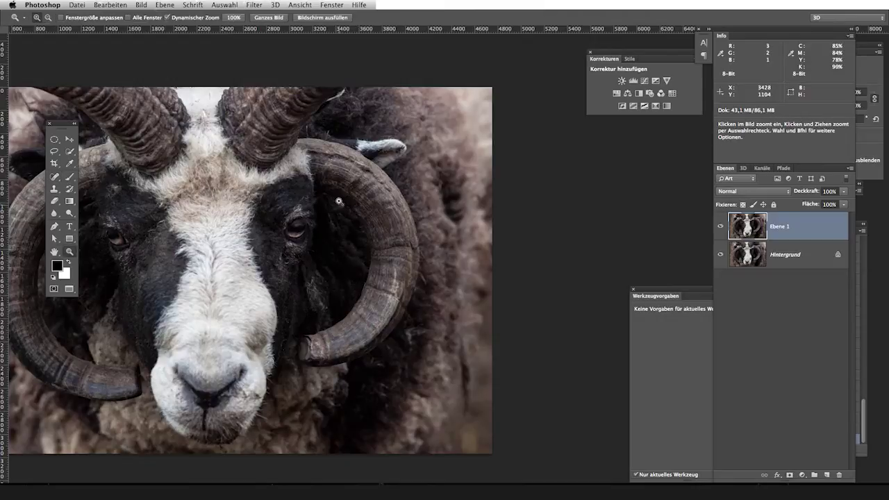
left_click(392, 250)
left_click_drag(393, 250, 377, 285)
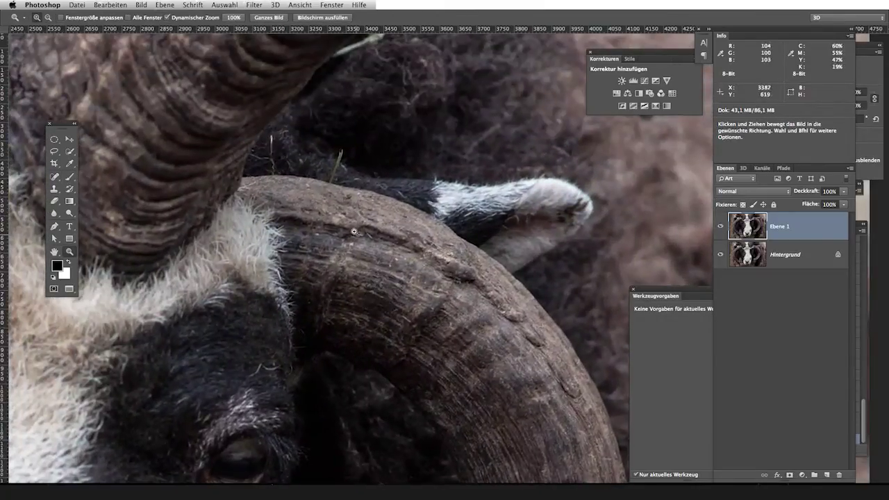
key("p")
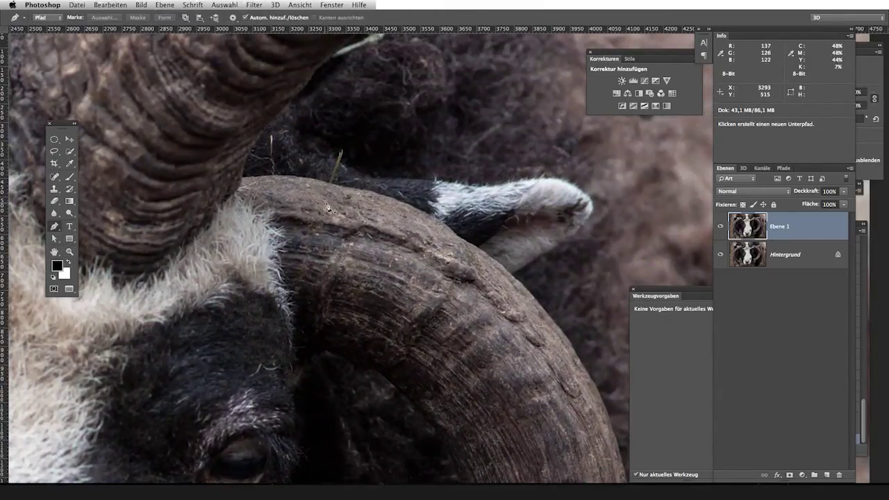
key("j")
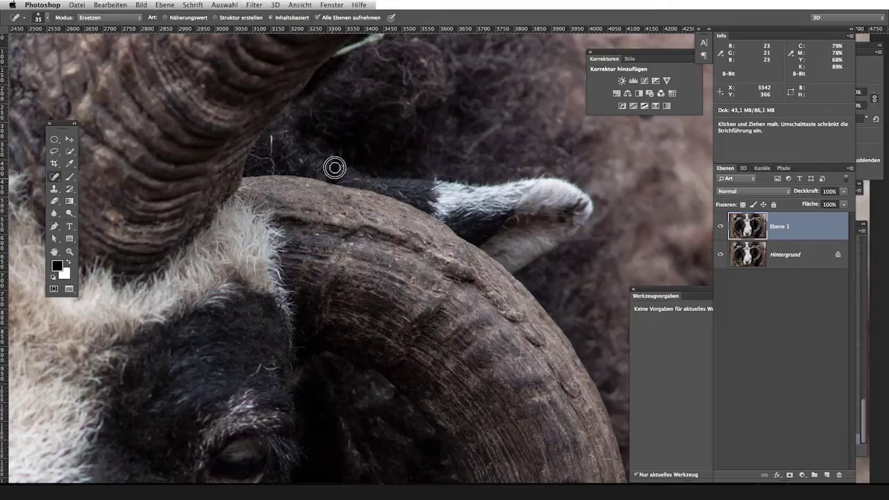
mouse_move(271, 146)
left_mouse_down()
mouse_move(300, 158)
mouse_move(266, 169)
left_mouse_up()
mouse_move(340, 160)
left_mouse_down()
mouse_move(344, 172)
mouse_move(312, 126)
mouse_move(335, 255)
left_mouse_up()
key("r")
key("p")
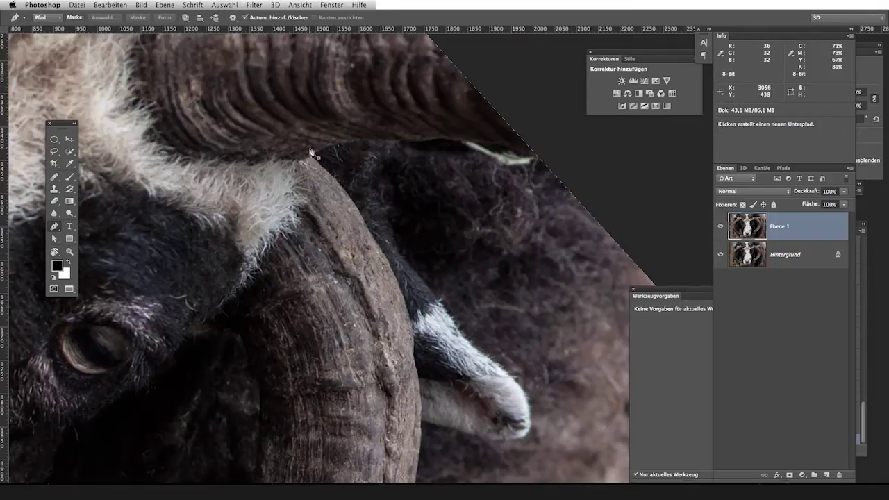
scroll(333, 152, "up", 3)
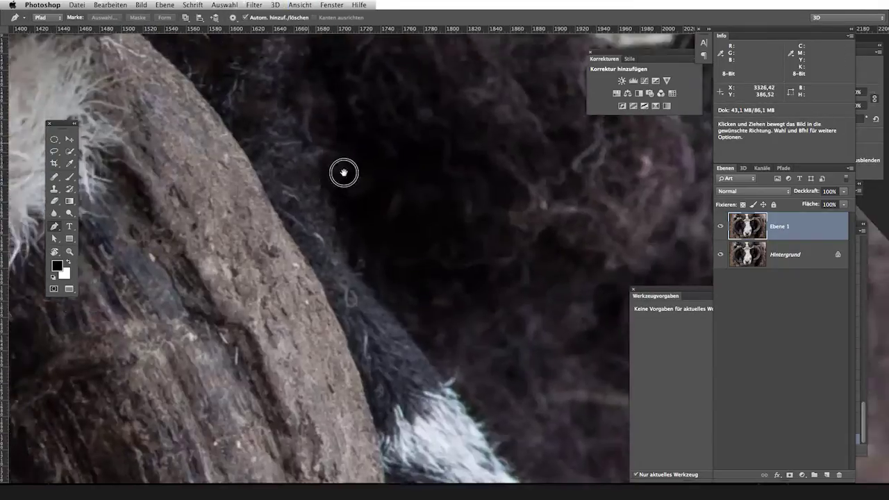
Start a pen path at the top of the horn's edge and add anchors down it
left_click_drag(341, 173, 292, 140)
left_click(232, 19)
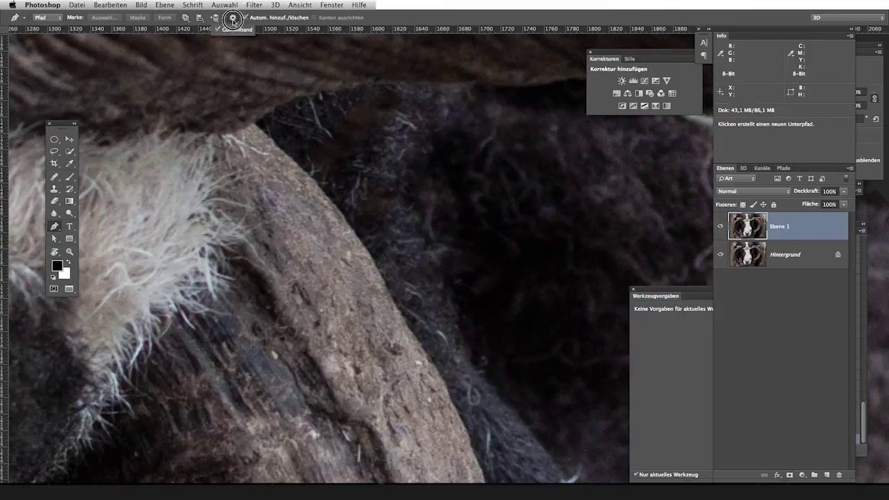
left_click(255, 128)
left_click(308, 176)
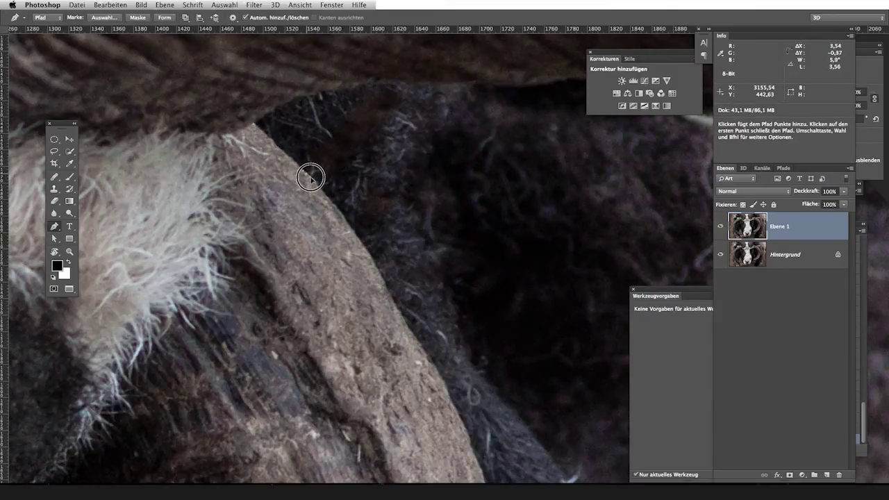
left_click(343, 216)
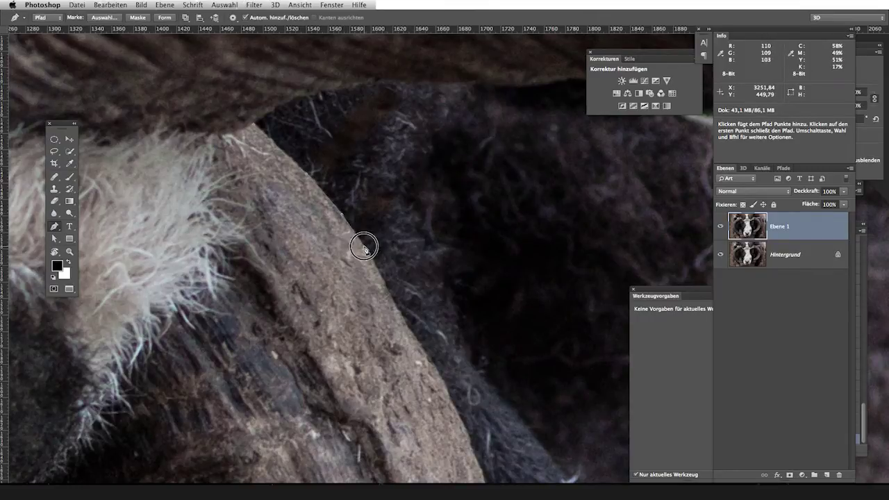
left_click(407, 282)
Extend the path down the horn edge, ending with a corner anchor where horn meets fur
left_click_drag(407, 282, 290, 127)
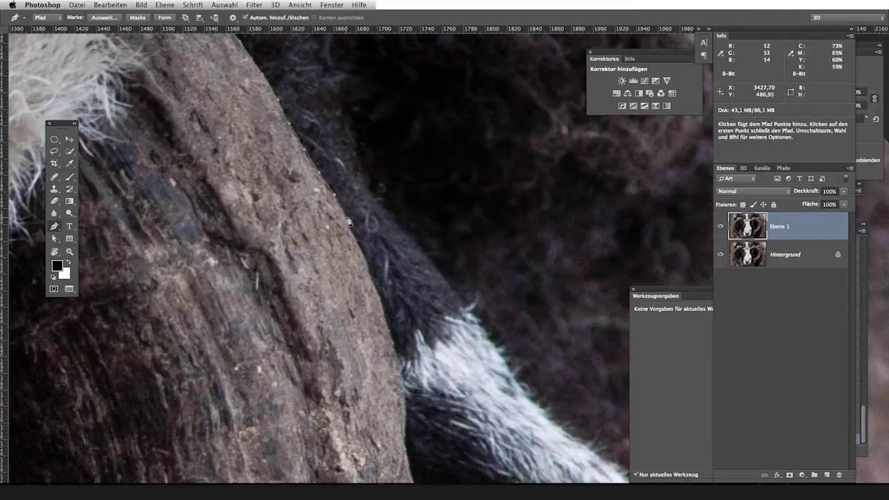
left_click(357, 243)
left_click_drag(357, 244, 288, 125)
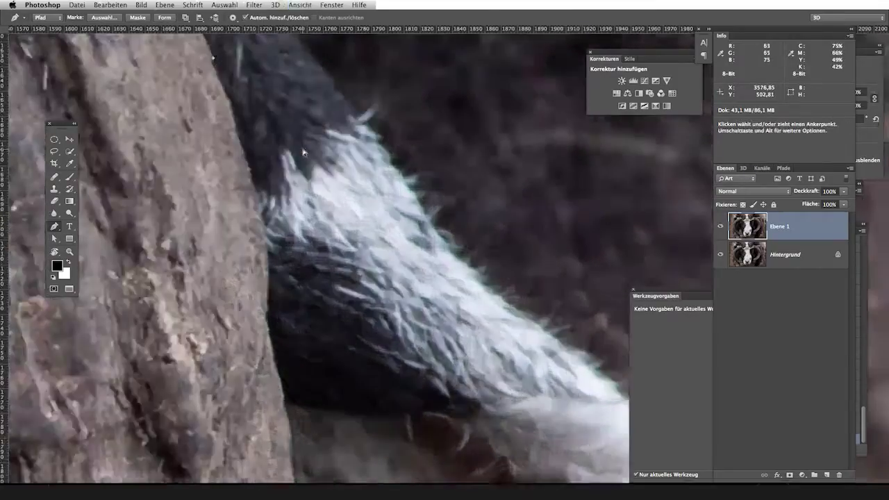
left_click_drag(303, 152, 359, 200)
left_click(294, 194)
left_click(307, 221)
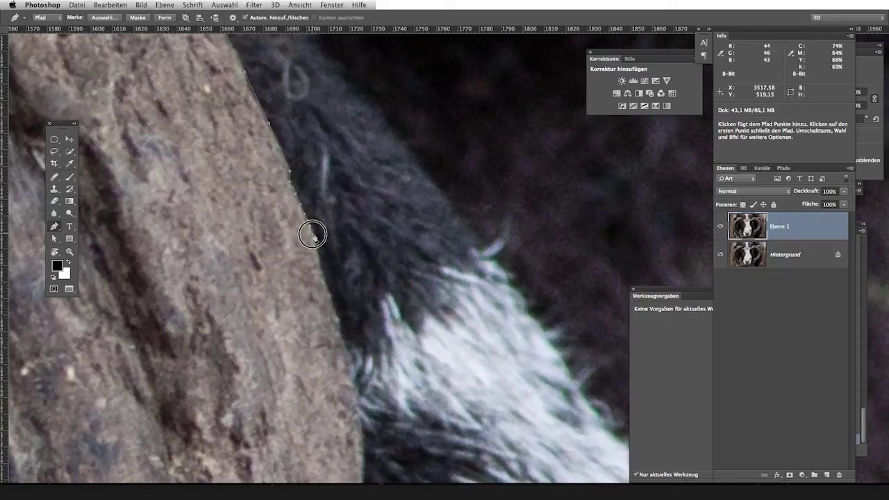
left_click_drag(339, 321, 348, 336)
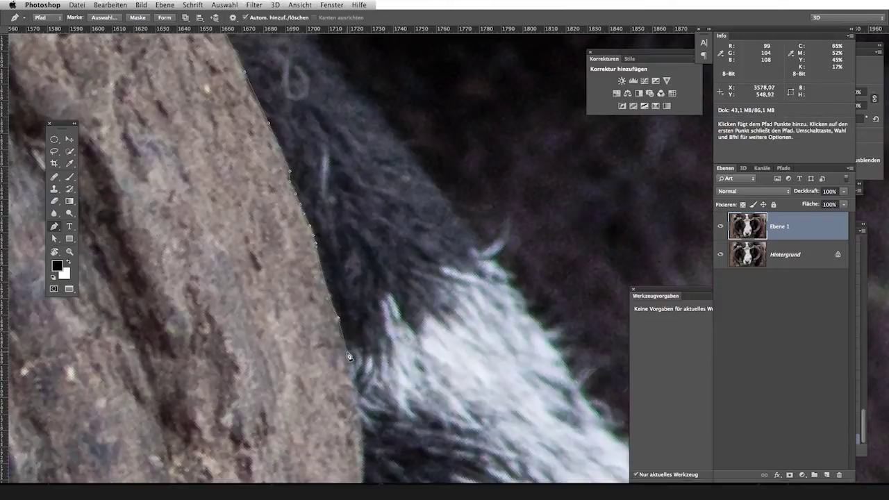
left_click_drag(361, 298, 323, 104)
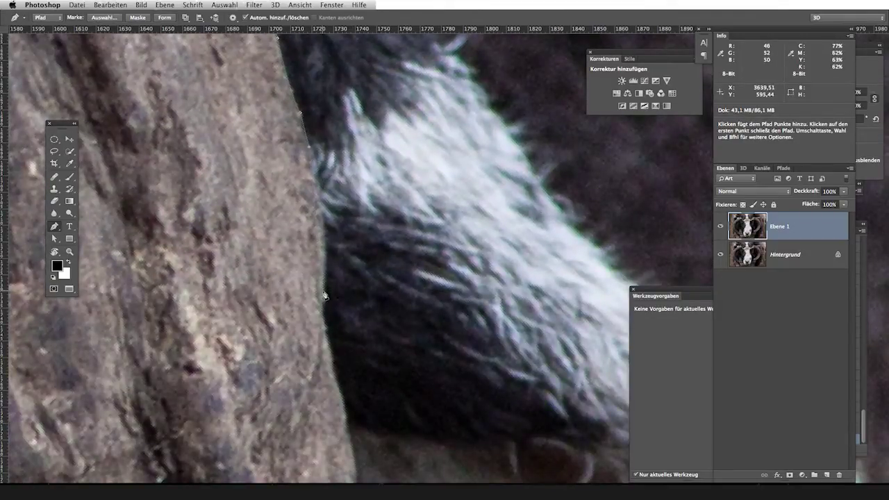
left_click_drag(324, 313, 325, 317)
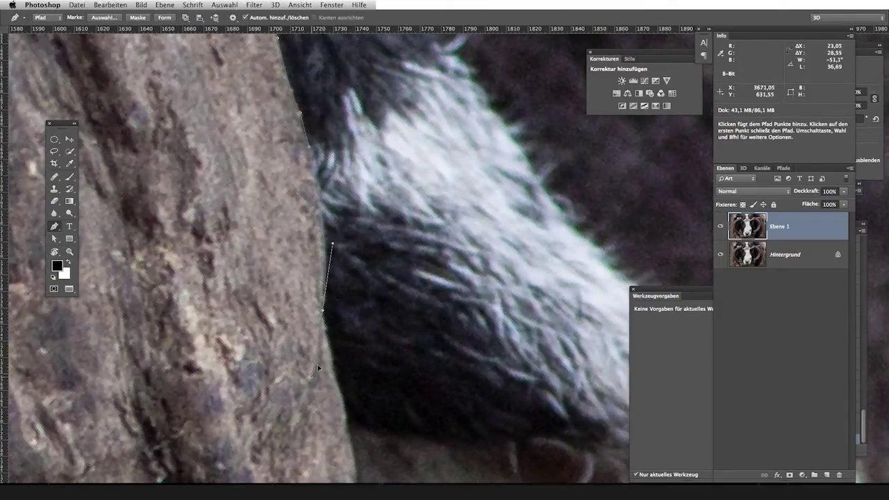
left_click(323, 313)
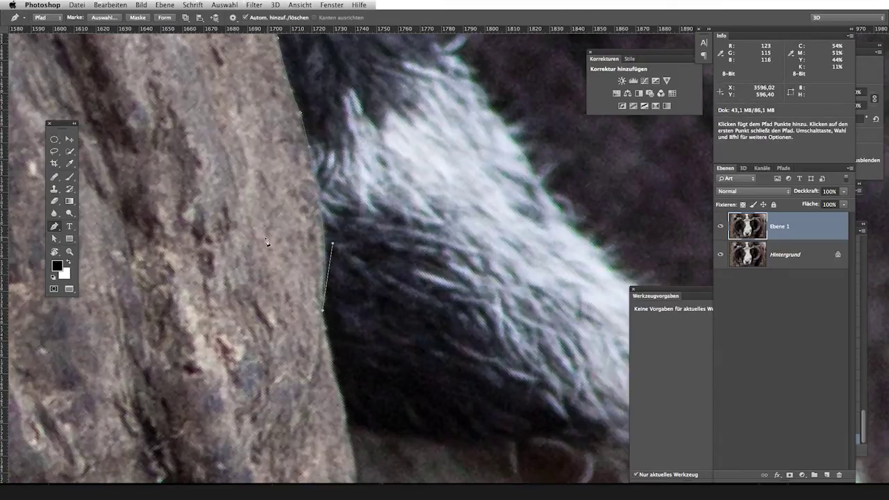
Continue the path along the lower horn edge, trimming a handle and adding a sharp corner
left_click_drag(327, 109, 275, 120)
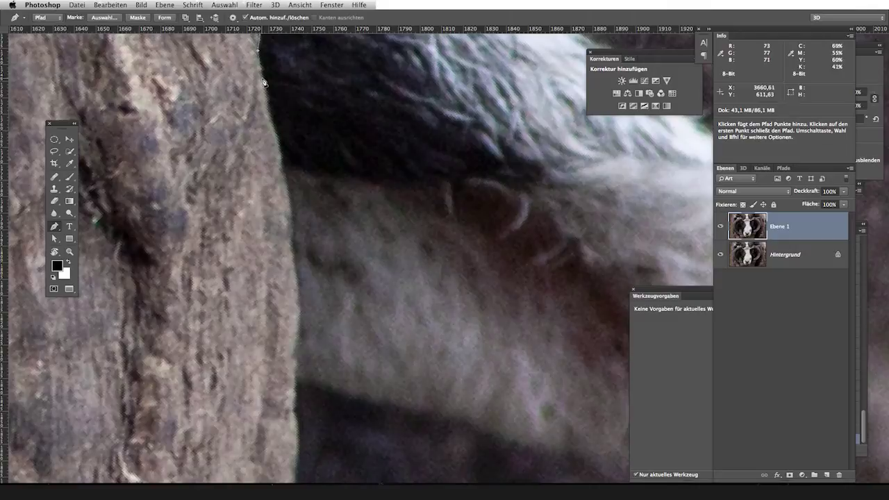
left_click(269, 116)
left_click_drag(322, 292, 329, 161)
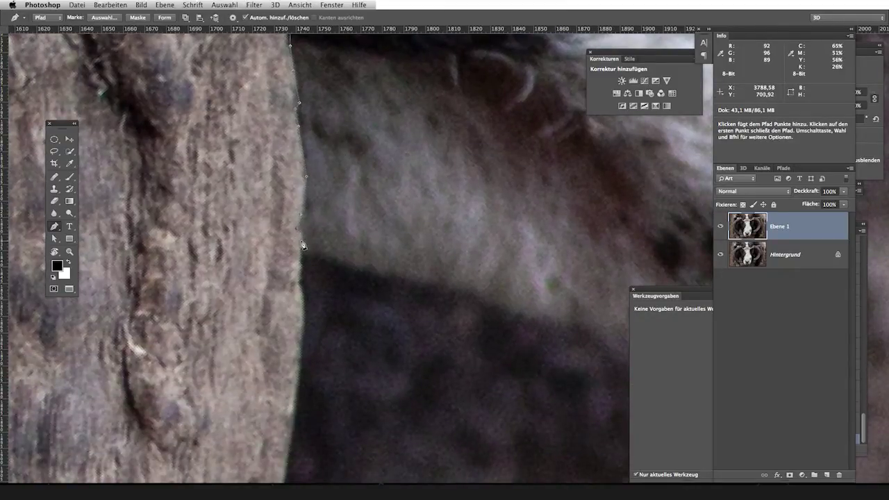
mouse_move(323, 305)
left_mouse_down()
mouse_move(317, 150)
mouse_move(283, 203)
left_mouse_up()
left_click(285, 171)
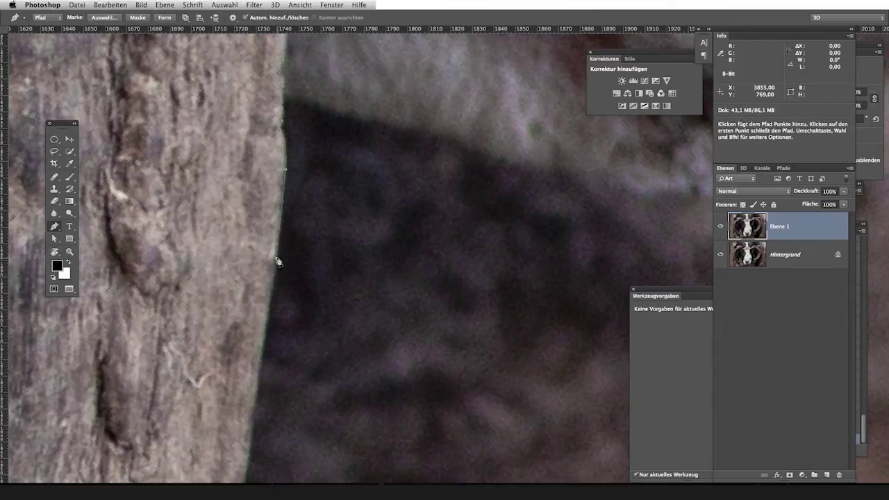
left_click_drag(278, 262, 340, 178)
left_click(338, 172)
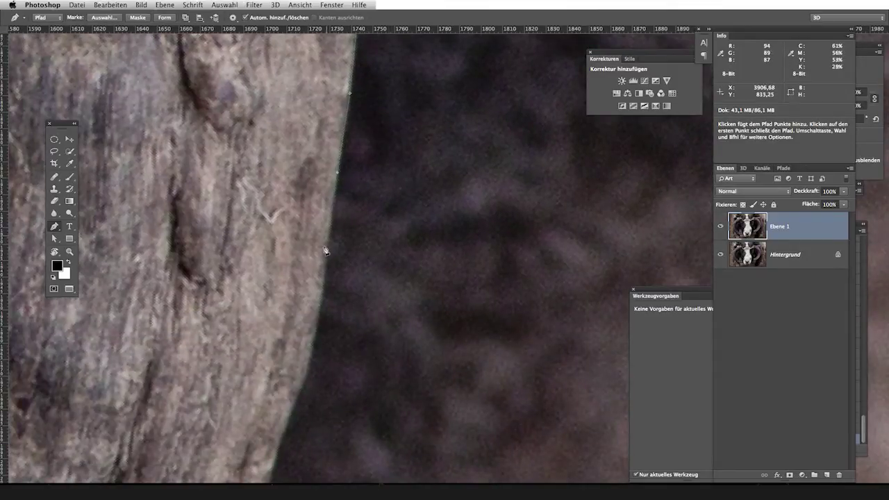
mouse_move(322, 302)
left_mouse_down()
mouse_move(321, 319)
mouse_move(369, 131)
left_mouse_up()
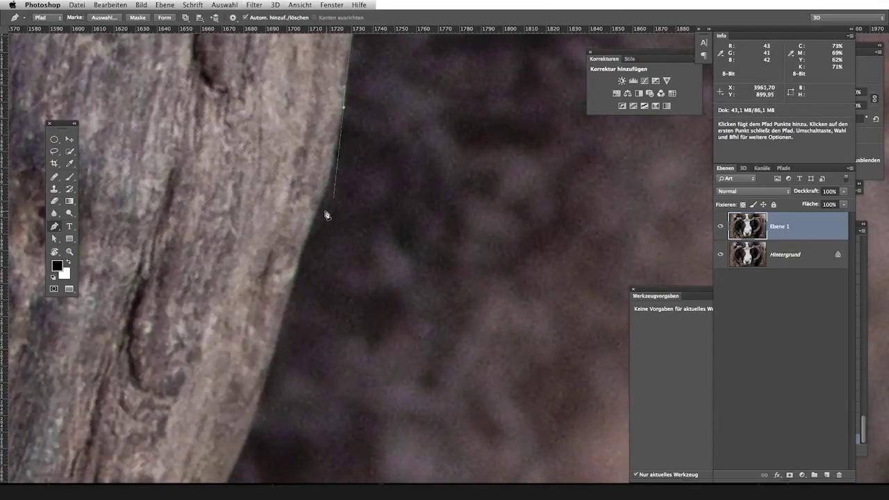
left_click_drag(320, 202, 309, 221)
left_click(321, 202, "alt")
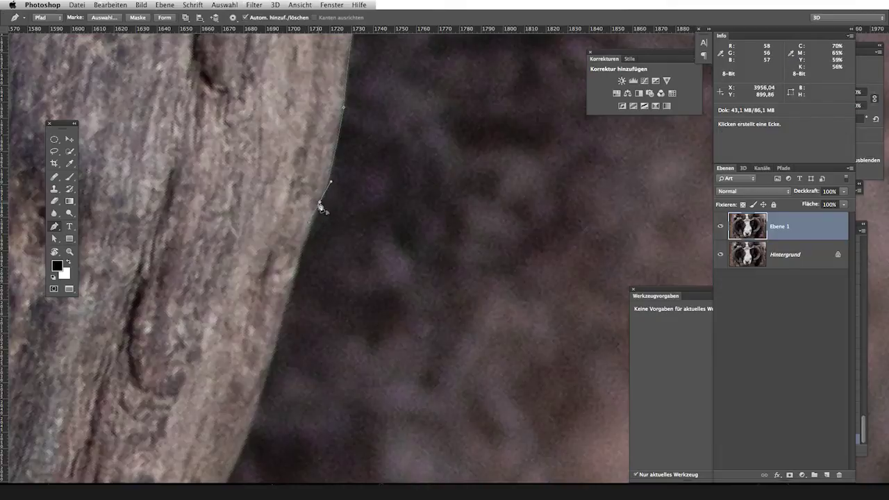
Add smooth anchors following the horn's curve onto its lower edge
mouse_move(288, 300)
left_mouse_down()
mouse_move(285, 316)
mouse_move(335, 182)
left_mouse_up()
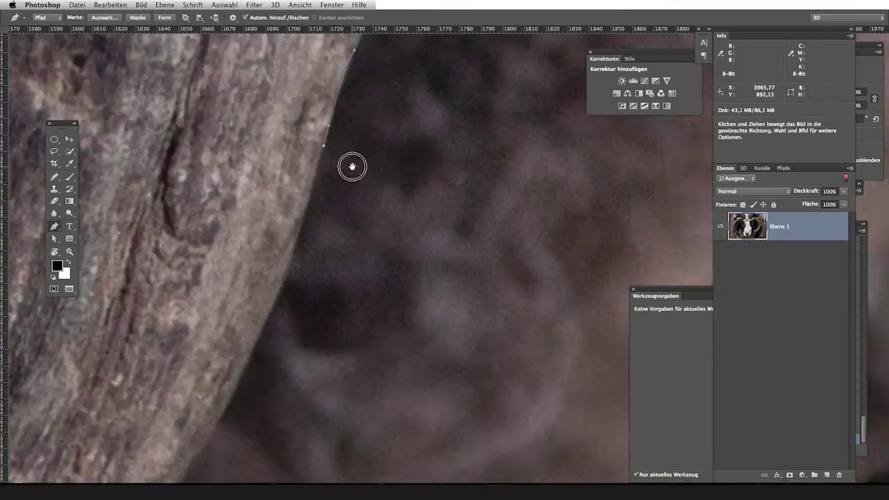
mouse_move(284, 257)
left_mouse_down()
mouse_move(278, 271)
mouse_move(411, 191)
left_mouse_up()
left_click(347, 221)
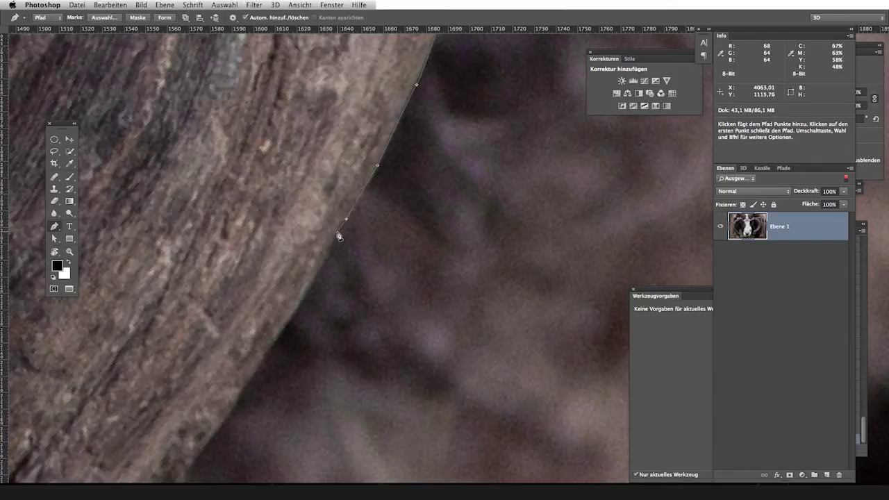
left_click(320, 275)
left_click_drag(307, 359, 373, 208)
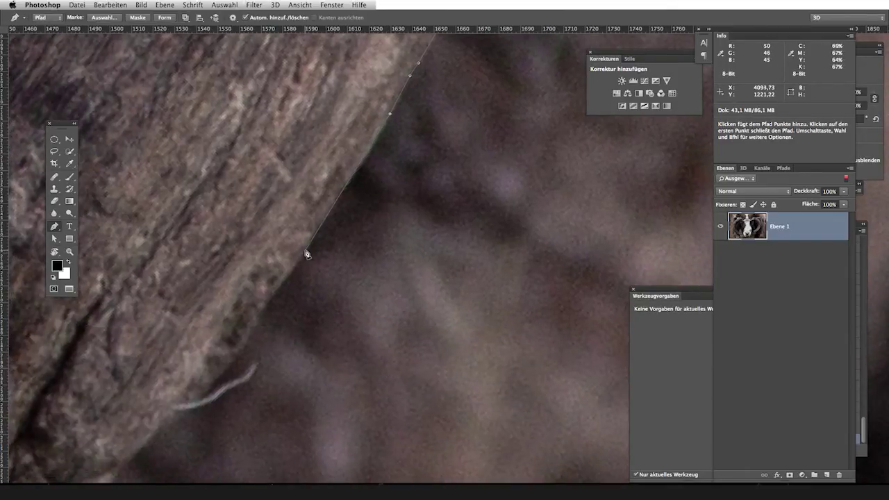
left_click_drag(276, 335, 393, 191)
left_click(339, 249)
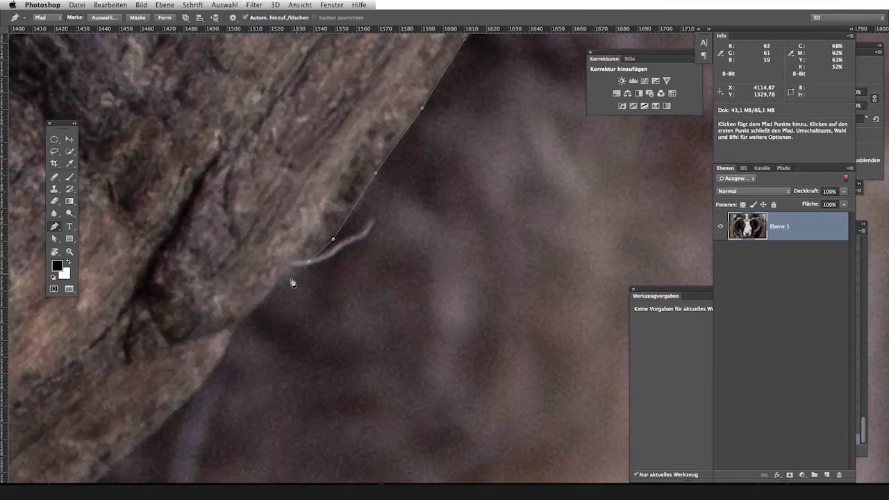
left_click(214, 368)
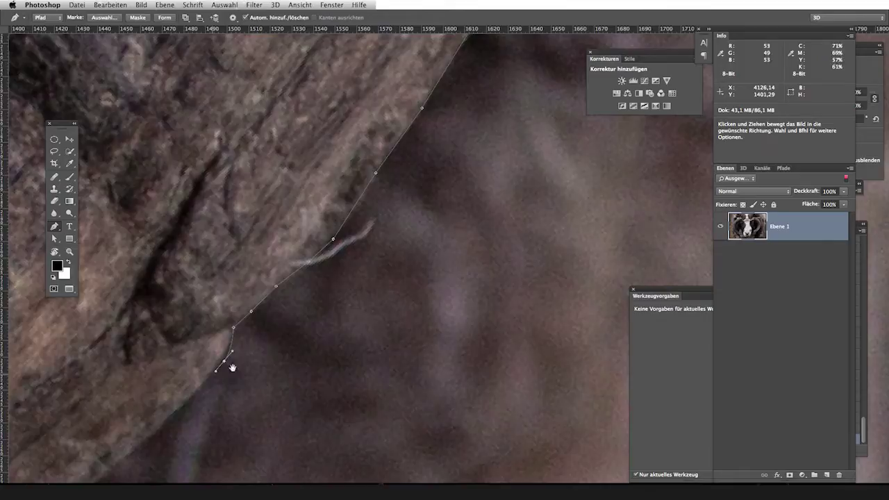
Carry the path toward the horn tip and onto its underside
left_click_drag(233, 366, 432, 153)
left_click(300, 267)
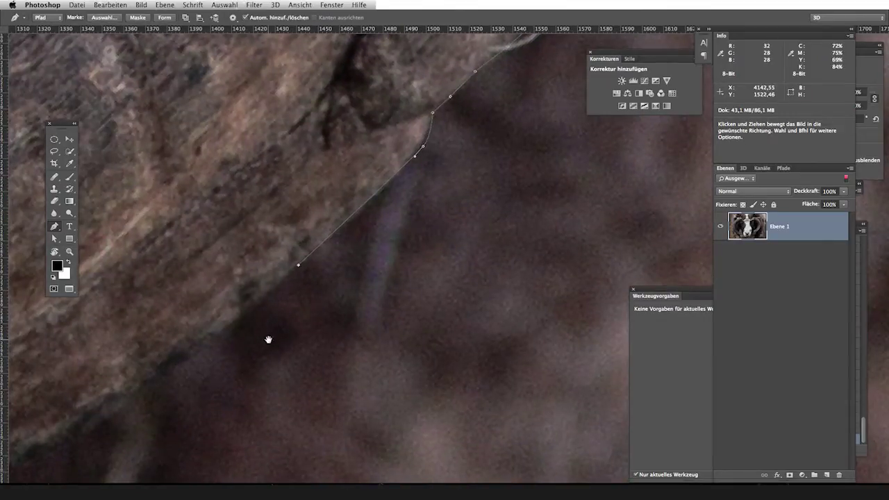
left_click_drag(268, 338, 410, 185)
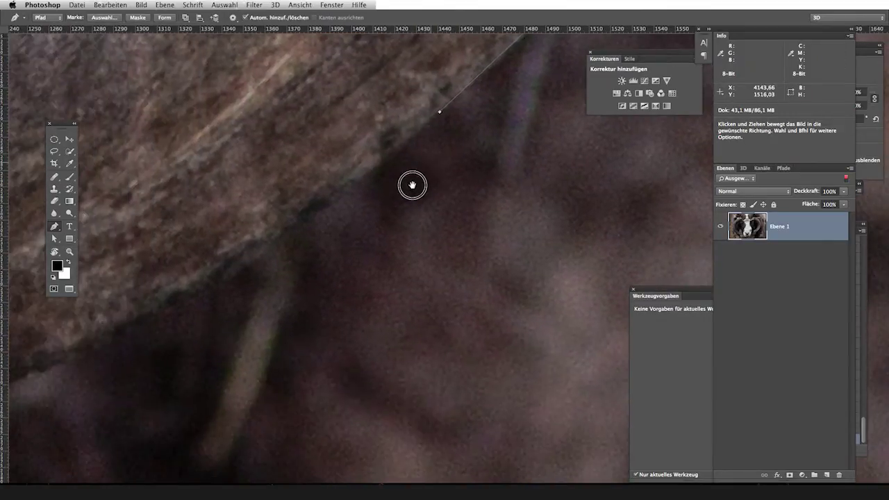
left_click(201, 289)
left_click_drag(260, 321, 412, 230)
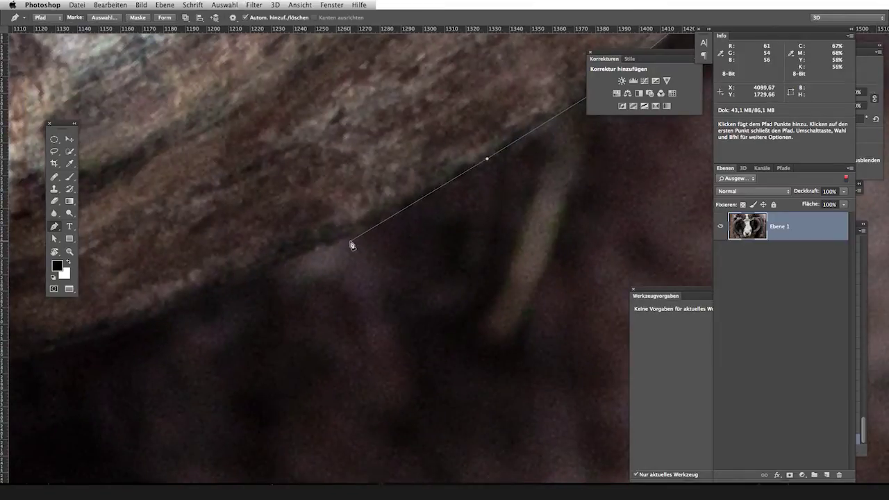
left_click(201, 293)
left_click_drag(263, 313, 510, 263)
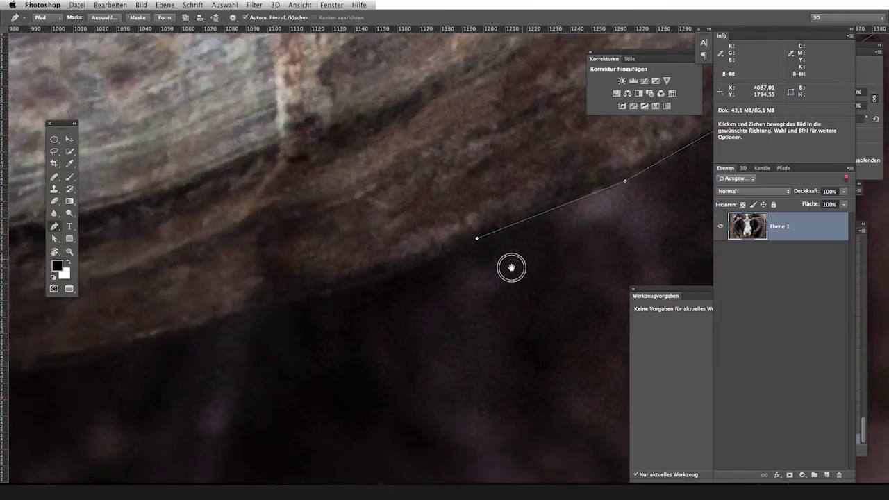
left_click(316, 300)
left_click(179, 338)
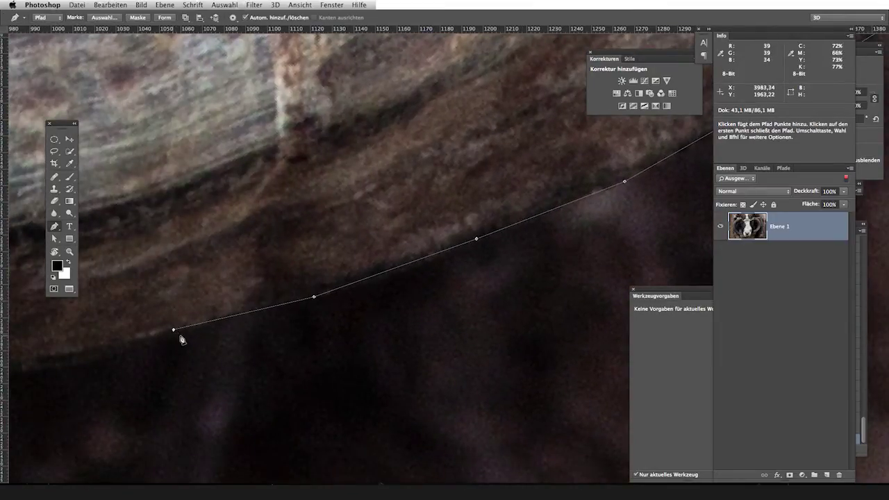
left_click_drag(224, 358, 548, 289)
Trace the horn's underside with smooth and corner anchors
left_click_drag(322, 308, 216, 319)
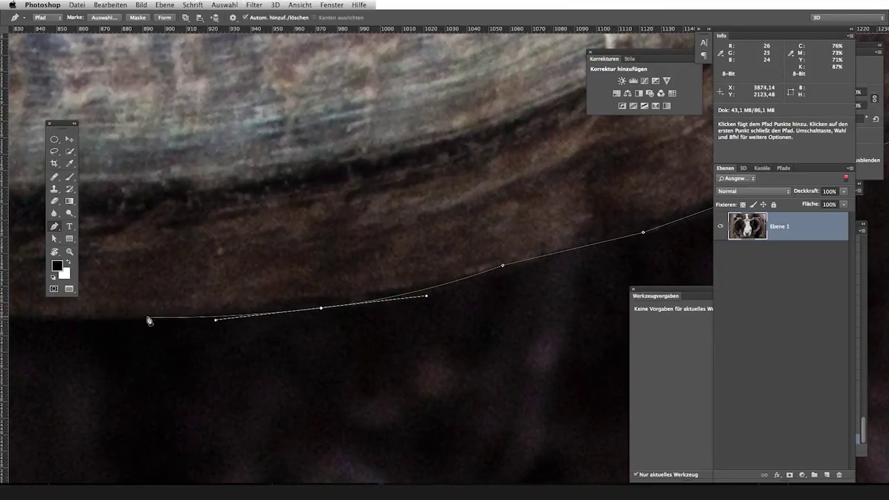
left_click(148, 320)
left_click_drag(149, 320, 435, 331)
left_click_drag(248, 310, 199, 298)
left_click_drag(180, 326, 442, 359)
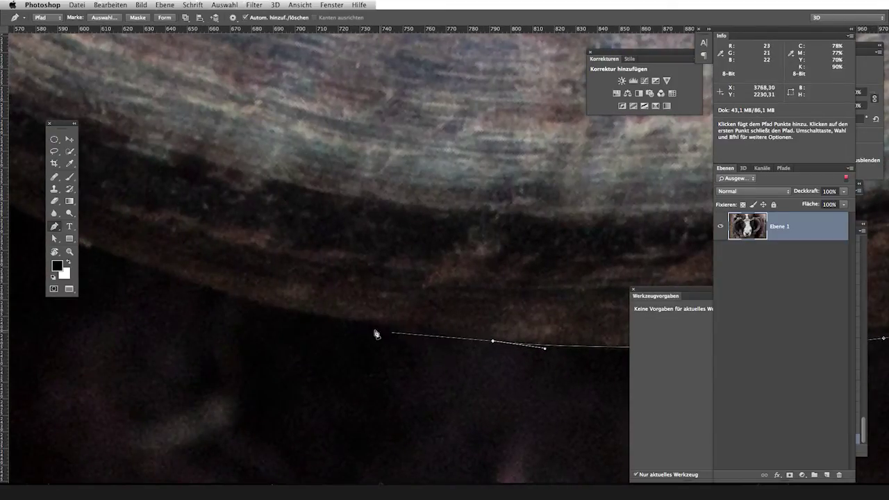
left_click(346, 320)
left_click(148, 268)
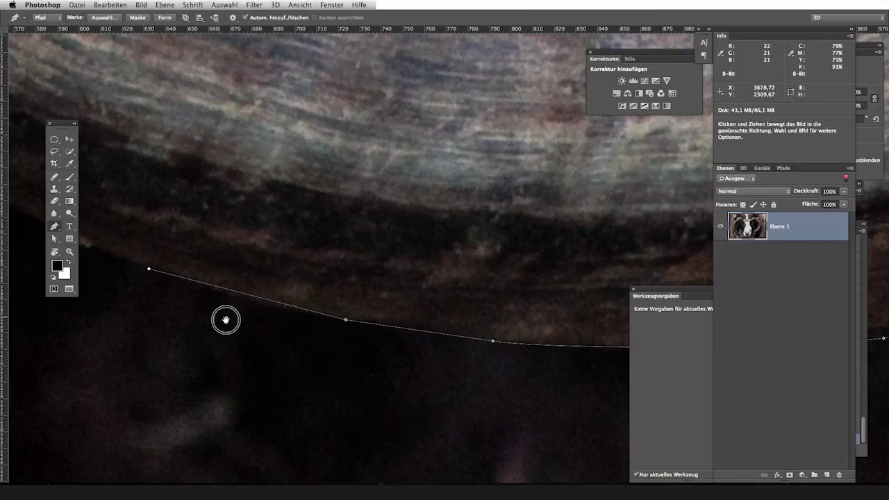
left_click_drag(226, 320, 516, 376)
left_click(333, 280)
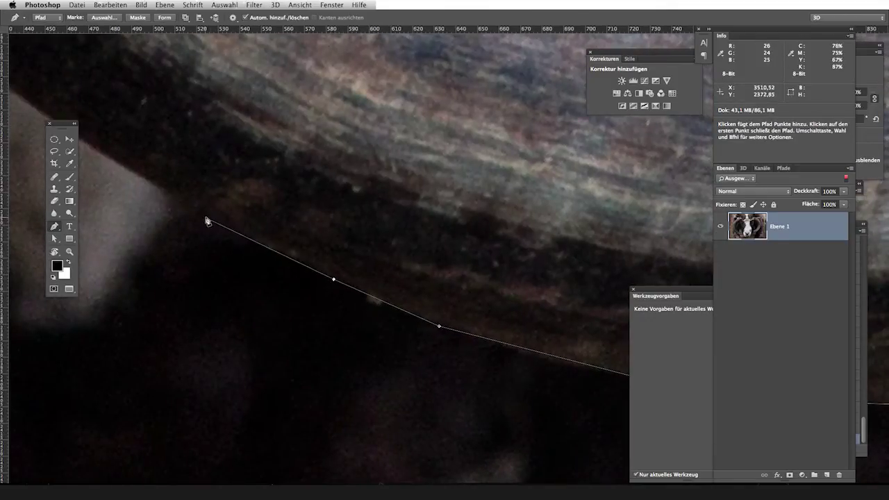
Continue the path to the horn's inner end and along its inner curve
left_click(205, 218)
left_click_drag(204, 218, 447, 313)
left_click(268, 217)
left_click(225, 185)
left_click_drag(225, 185, 430, 350)
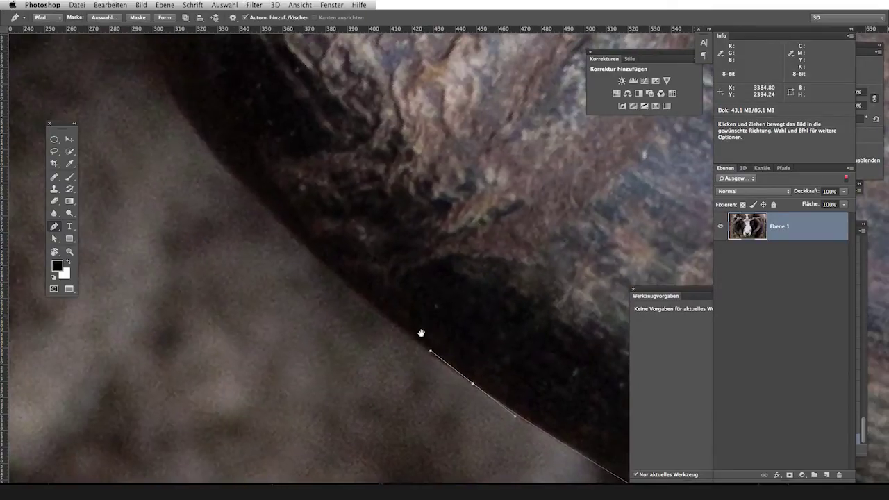
mouse_move(294, 240)
left_mouse_down()
mouse_move(234, 171)
mouse_move(436, 353)
left_mouse_up()
left_click(343, 287)
left_click_drag(343, 286, 345, 304)
left_click_drag(370, 338, 358, 310)
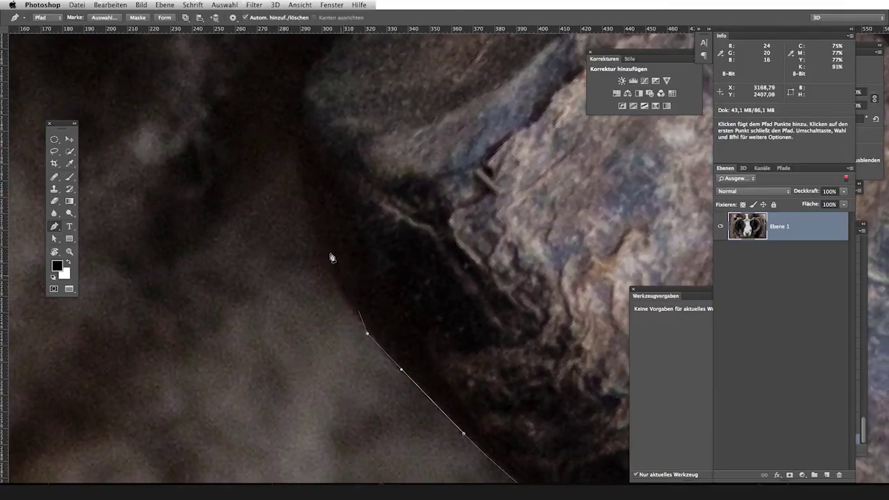
Add curved anchors up the edge and over the top of the horn
left_click_drag(302, 202, 297, 153)
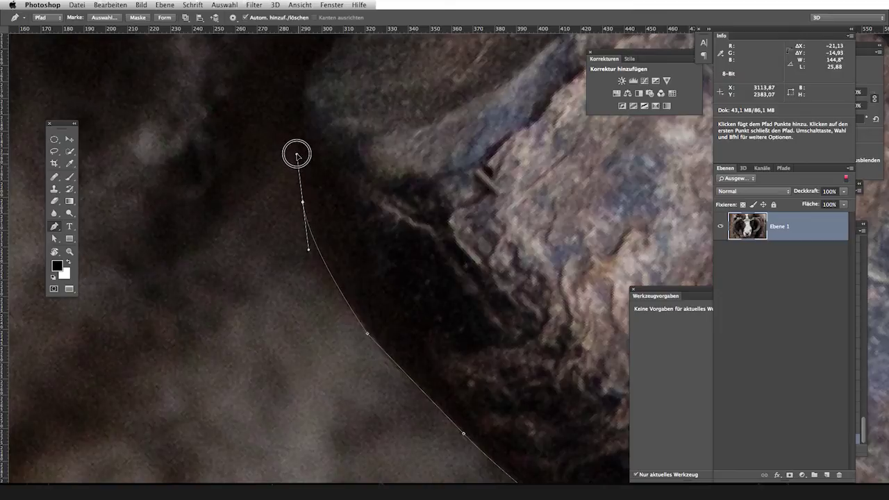
left_click_drag(300, 105, 307, 74)
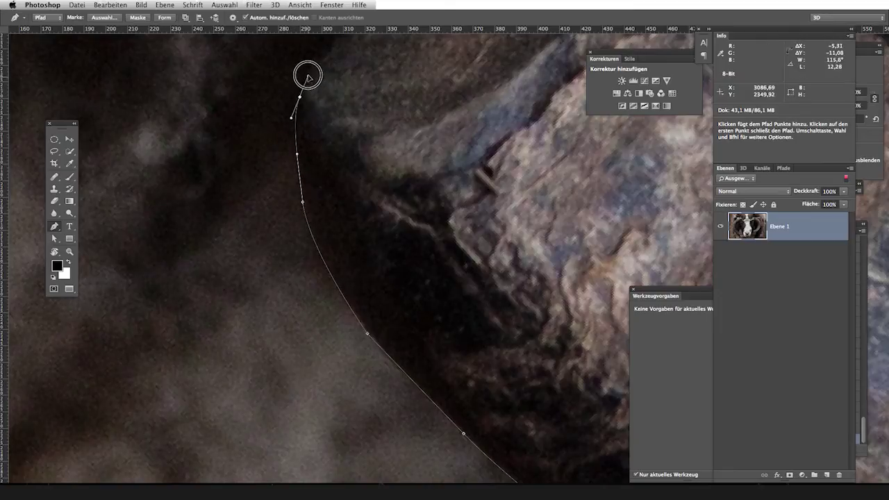
left_click_drag(349, 117, 269, 325)
left_click(271, 211)
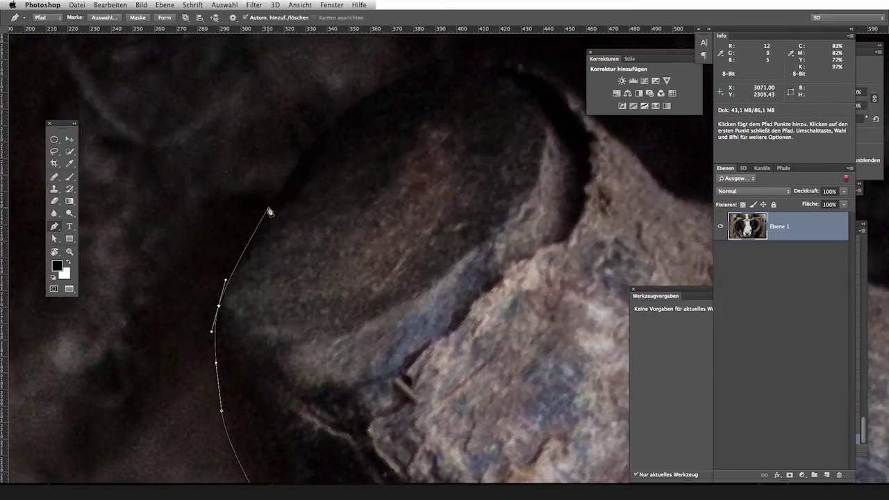
left_click_drag(309, 144, 314, 137)
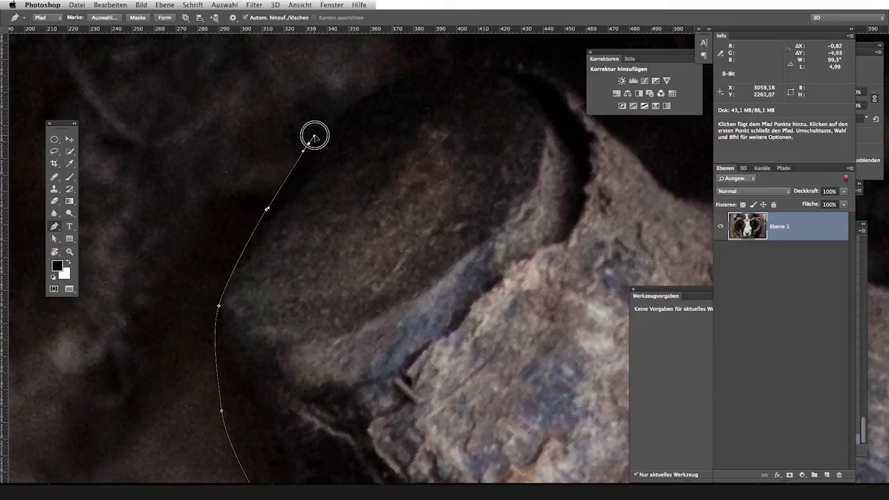
left_click_drag(377, 88, 387, 88)
left_click_drag(442, 62, 455, 63)
Extend the open path along the horn's top edge, adjusting curve handles
left_click_drag(486, 96, 314, 214)
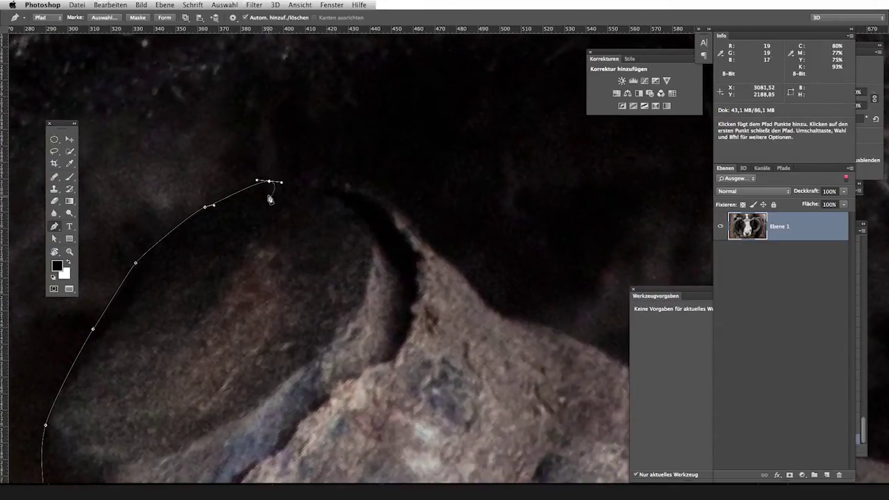
left_click_drag(269, 181, 380, 188)
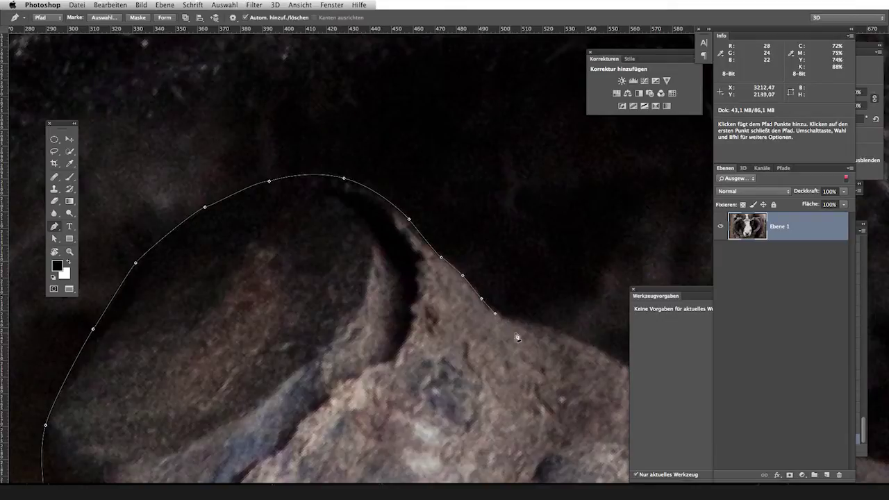
left_click_drag(516, 338, 202, 221)
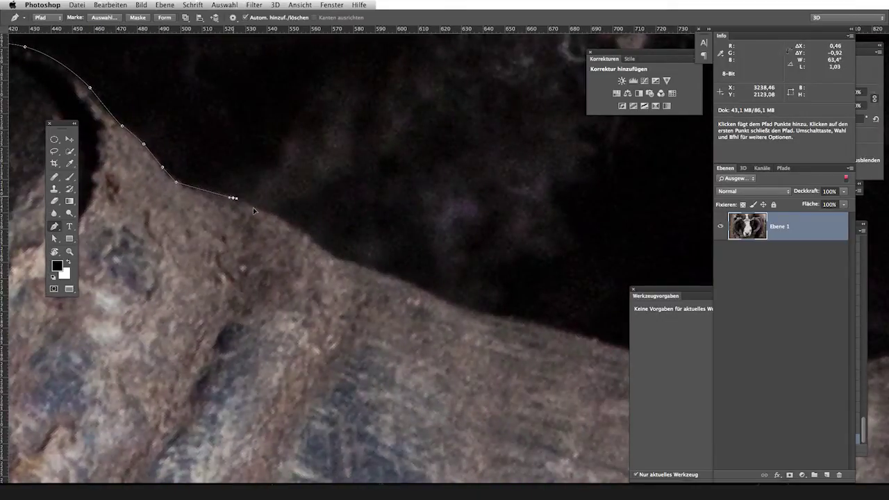
left_click_drag(333, 258, 359, 291)
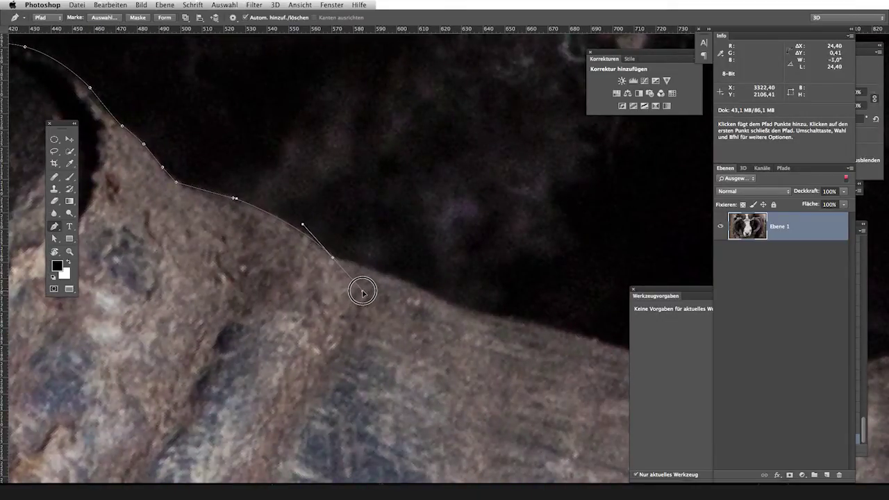
left_click(334, 261)
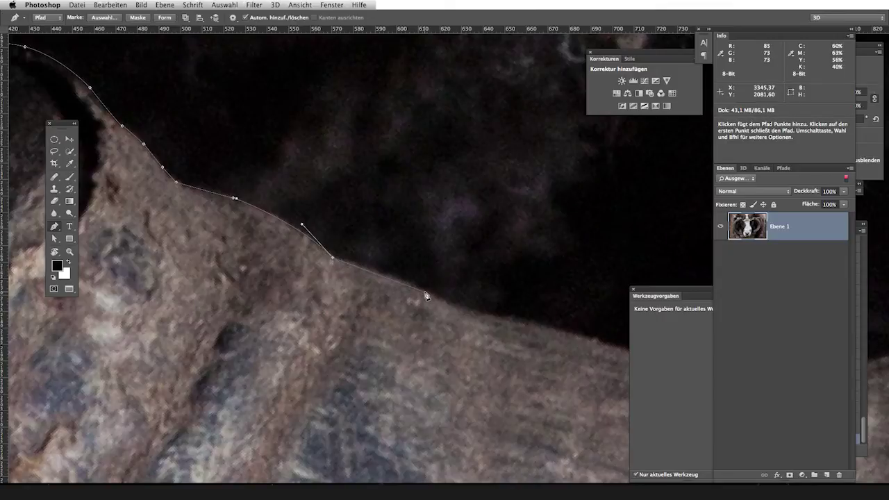
mouse_move(422, 292)
left_mouse_down()
mouse_move(347, 297)
mouse_move(155, 220)
left_mouse_up()
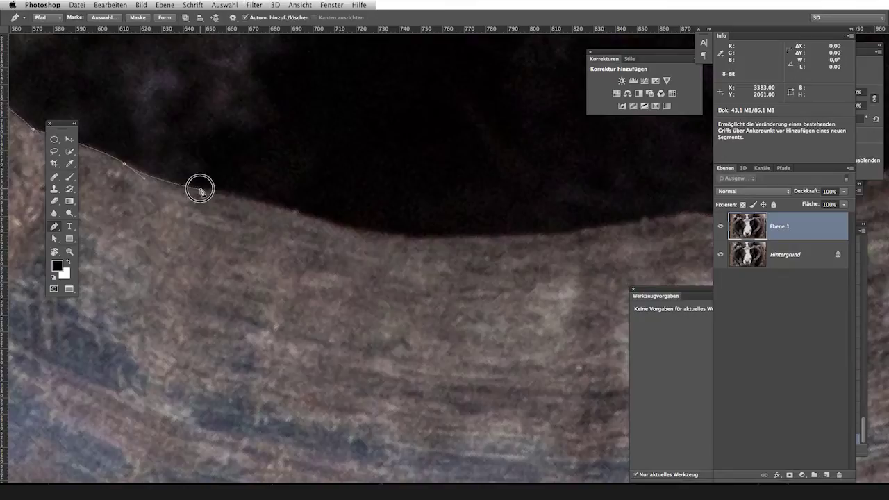
Place Pen anchors along the lower stretch of the horn's outer edge, panning as needed
left_click(200, 189)
left_click_drag(310, 217, 320, 220)
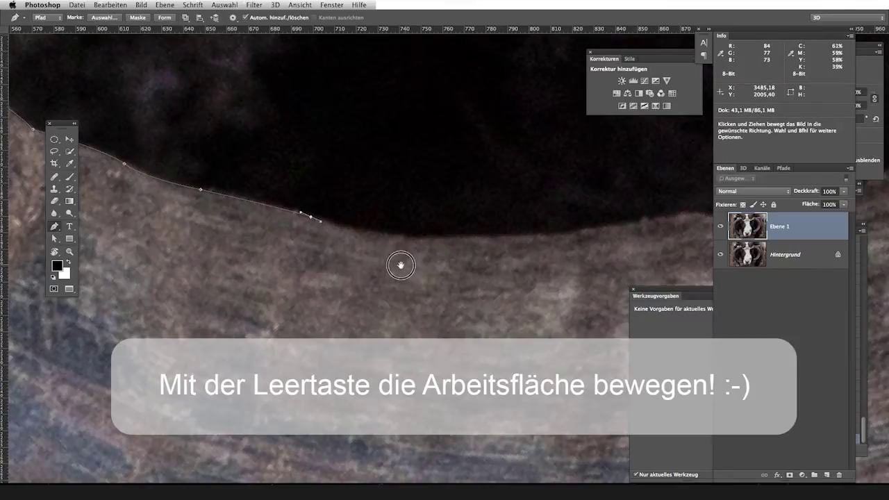
left_click_drag(397, 262, 181, 264)
left_click_drag(269, 241, 328, 231)
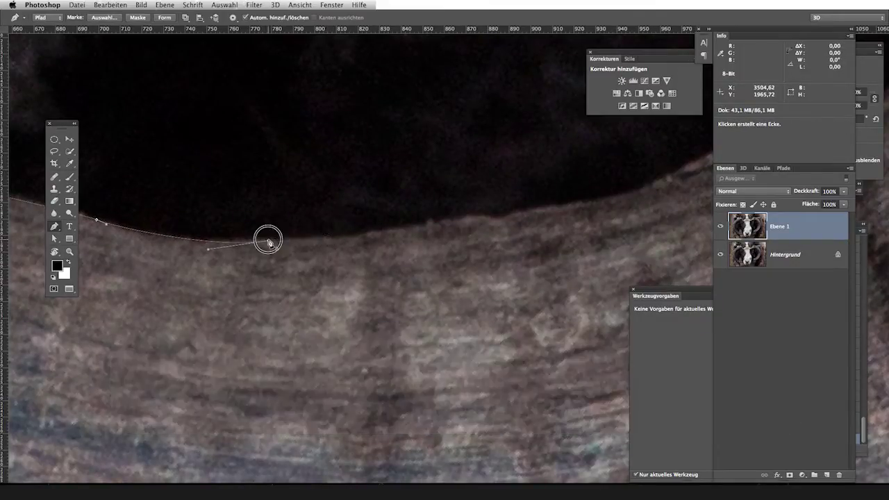
left_click_drag(396, 278, 222, 264)
left_click(215, 225)
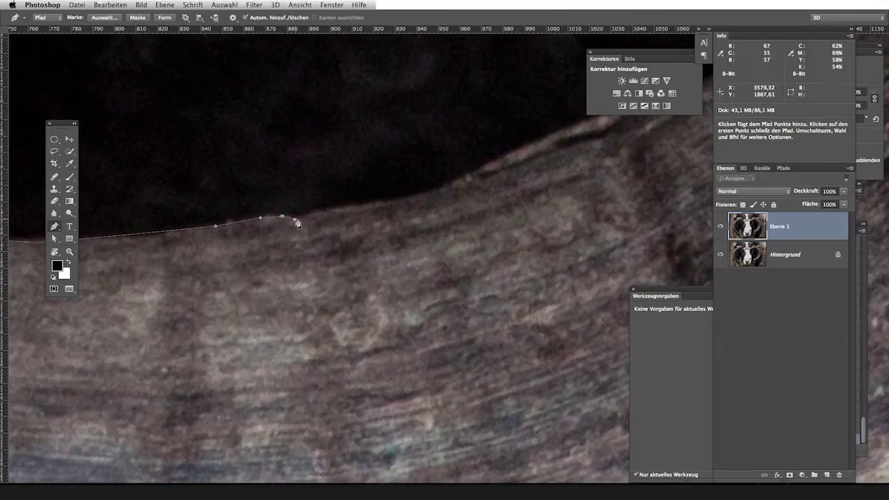
left_click(333, 209)
left_click(379, 205)
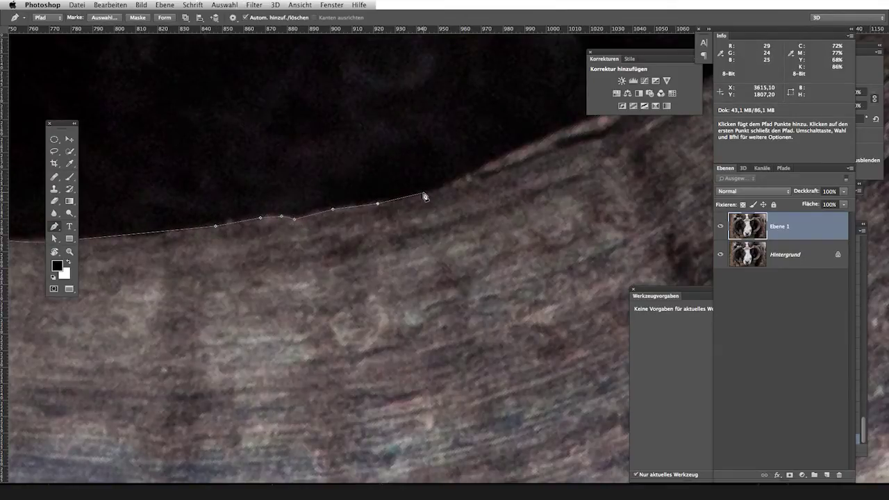
Continue the path's anchors further along the horn's outer curve
left_click_drag(436, 200, 237, 333)
left_click(270, 308)
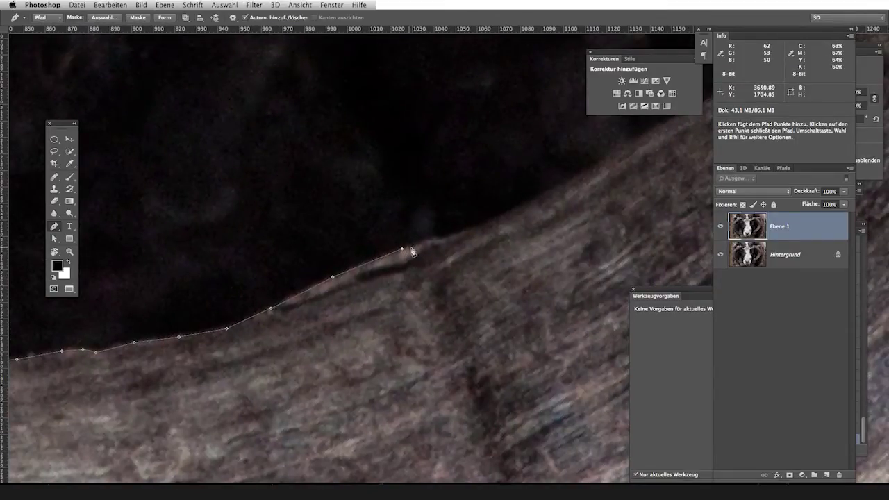
left_click(449, 241)
left_click_drag(480, 248, 258, 326)
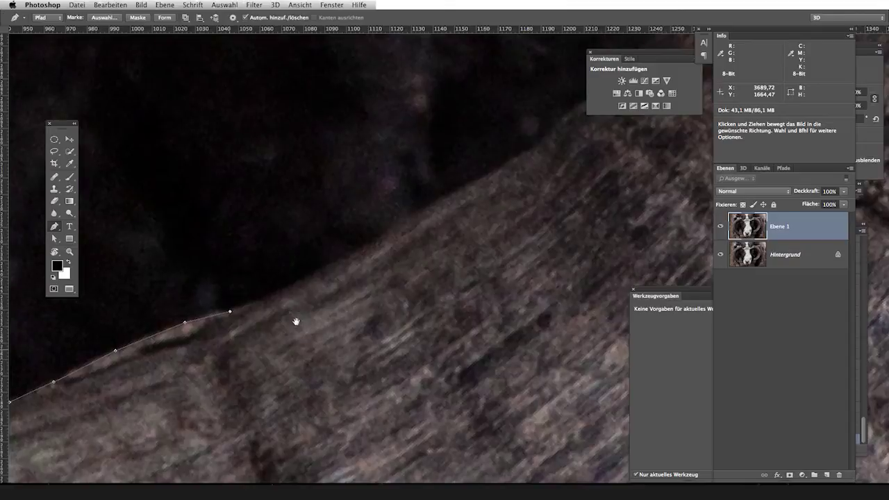
left_click_drag(306, 279, 318, 268)
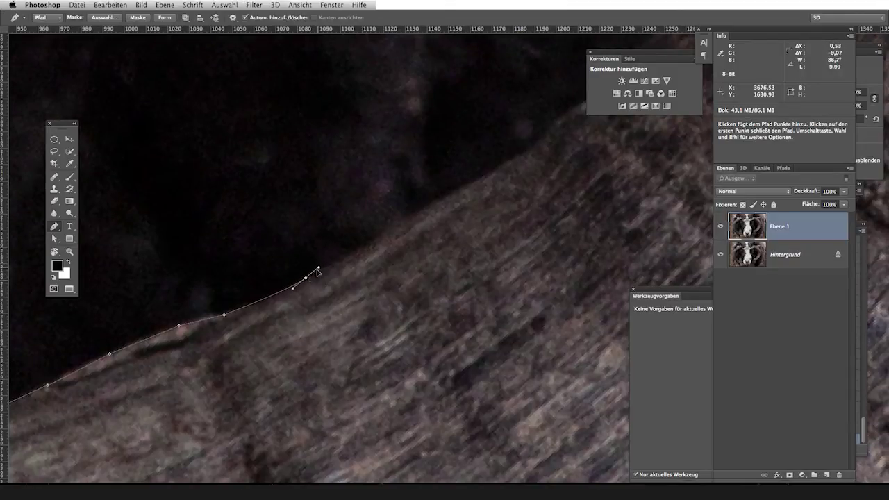
left_click_drag(416, 241, 323, 292)
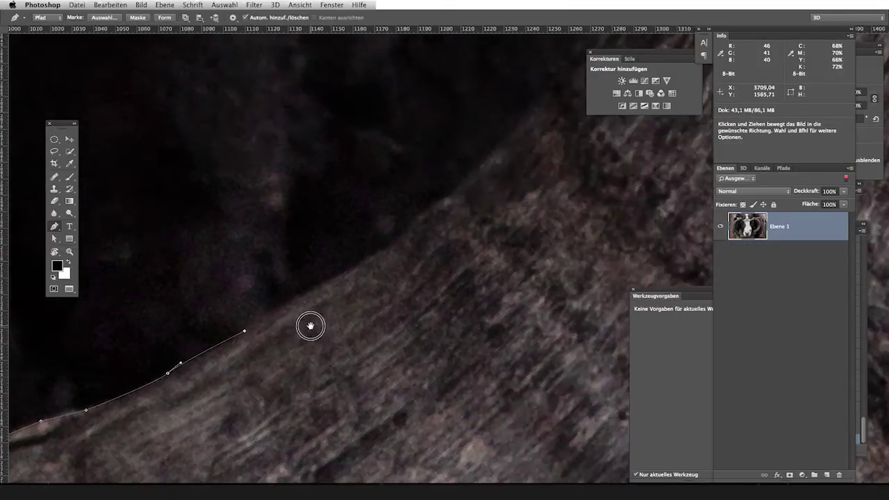
left_click(382, 254)
mouse_move(378, 252)
left_mouse_down()
mouse_move(334, 314)
mouse_move(329, 284)
left_mouse_up()
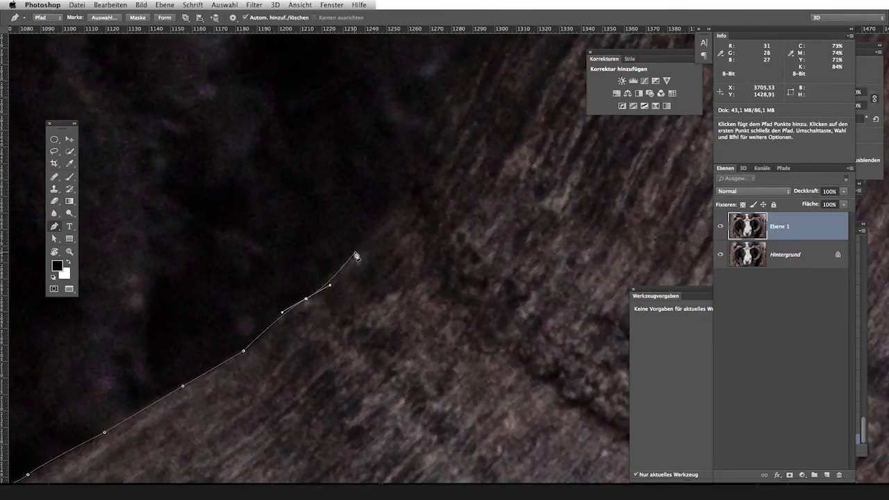
Carry the path up the upper horn edge, fixing one curve handle, then zoom out
left_click_drag(416, 219, 355, 390)
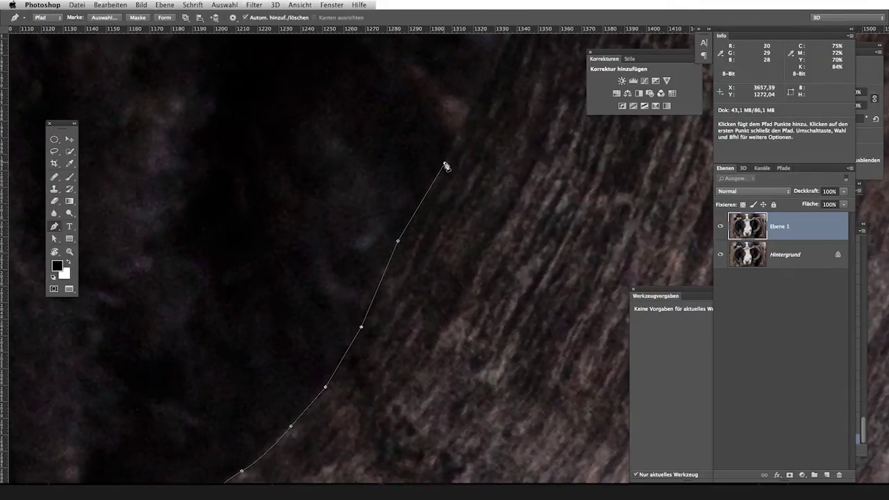
left_click(446, 166)
left_click_drag(468, 231, 370, 461)
left_click(431, 208)
left_click_drag(431, 209, 453, 147)
left_click(428, 213)
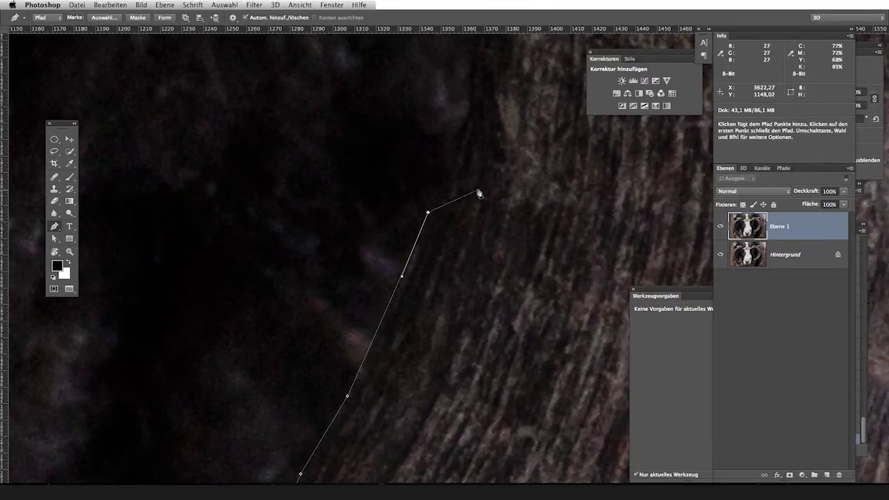
left_click_drag(478, 194, 442, 410)
left_click(430, 333)
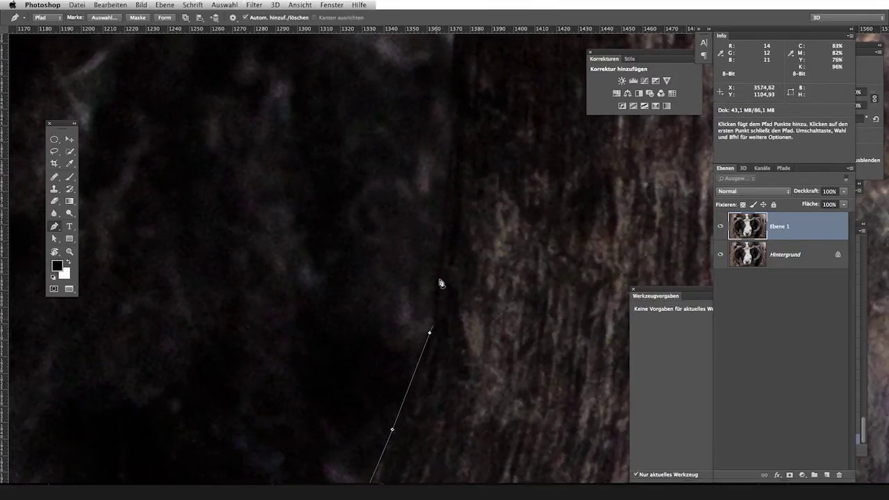
left_click(448, 186)
left_click_drag(476, 168, 426, 403)
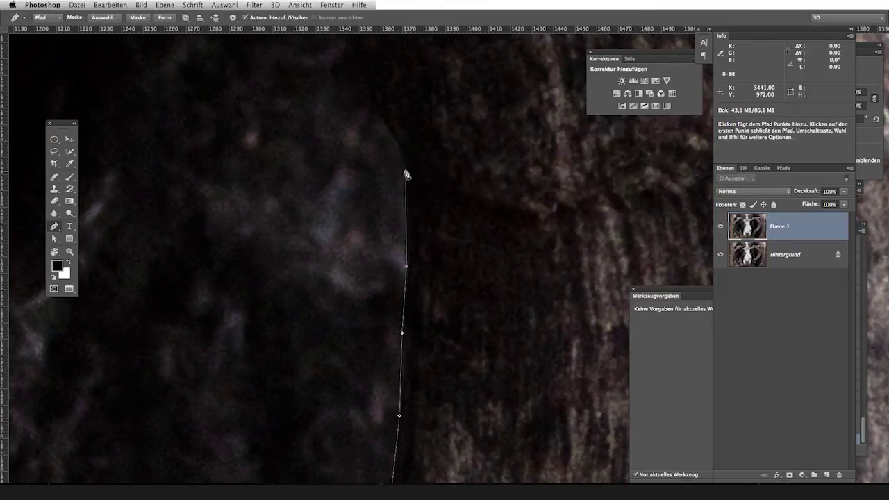
left_click(407, 173)
key("ctrl+minus")
Extend the path up the horn's inner edge and close it at the starting anchor
key("ctrl+minus")
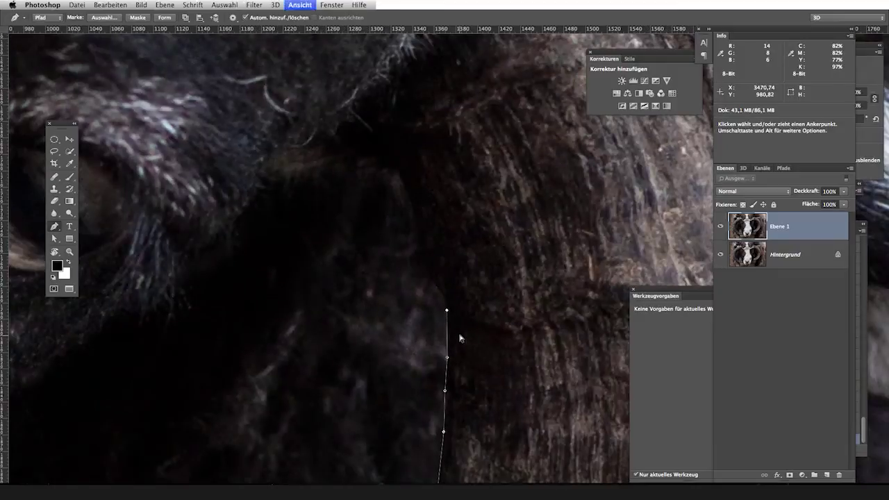
key("ctrl+minus")
left_click(438, 257)
left_click(426, 228)
left_click(412, 196)
left_click(406, 177)
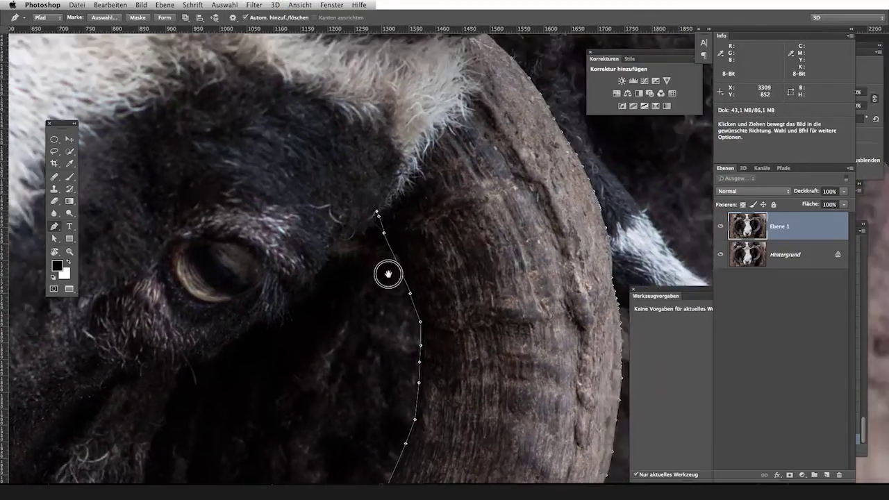
scroll(387, 274, "up", 5)
scroll(386, 274, "right", 5)
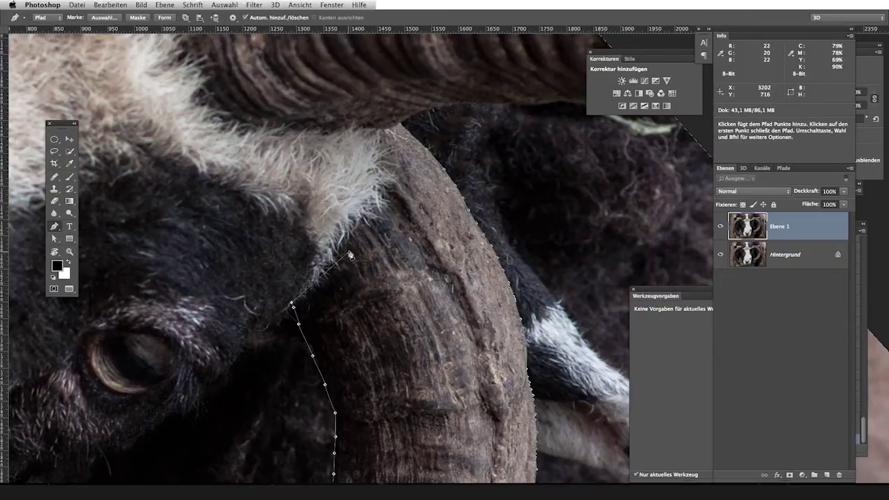
left_click(309, 286)
left_click(403, 123)
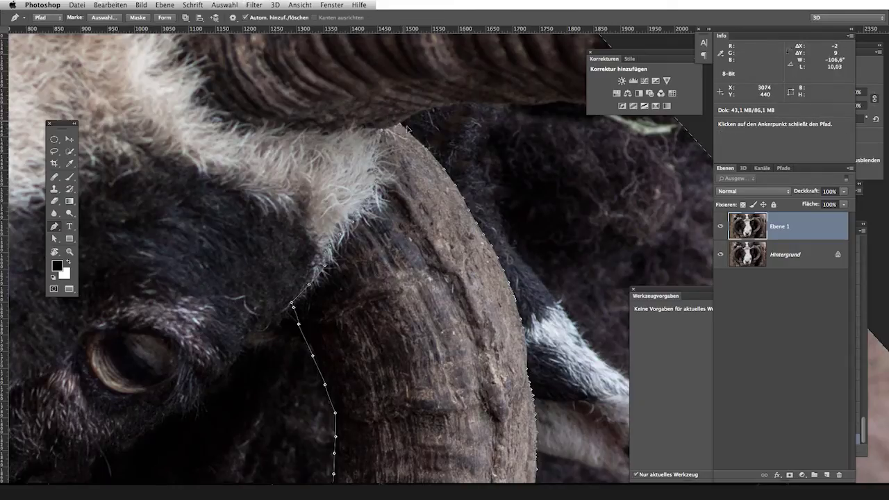
left_click(407, 128)
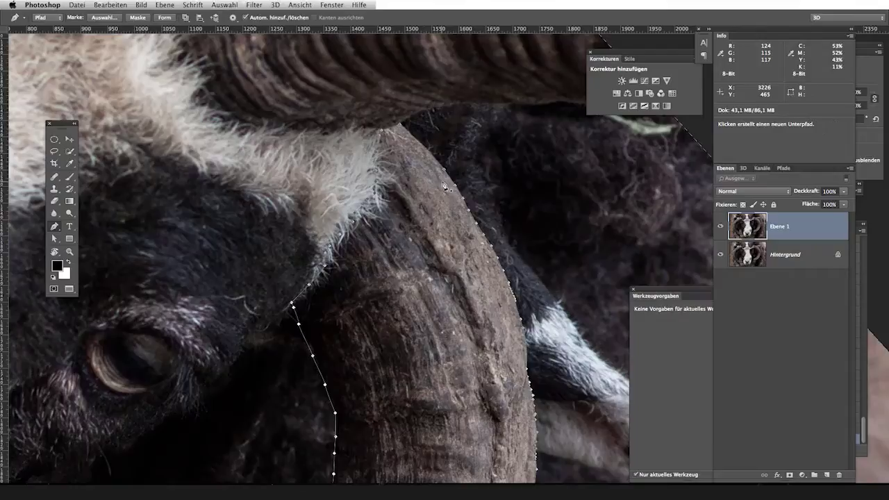
Load the closed horn path as an active selection
key("ctrl+Return")
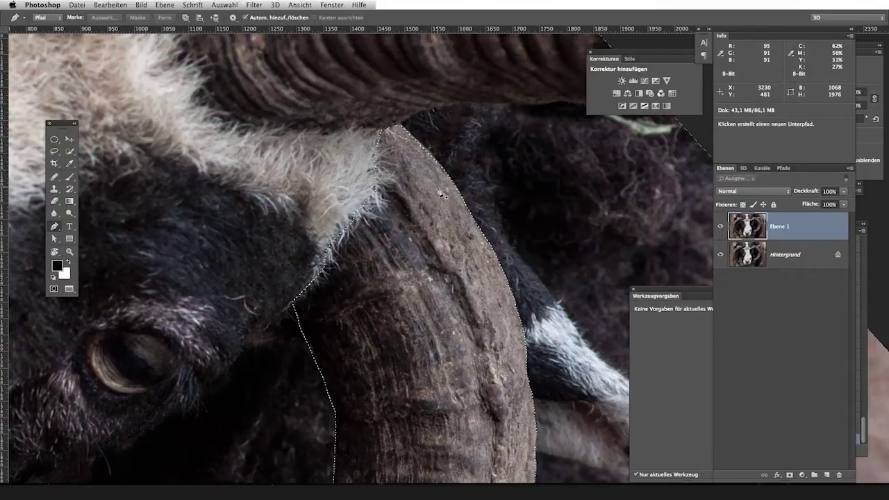
scroll(442, 219, "down", 3)
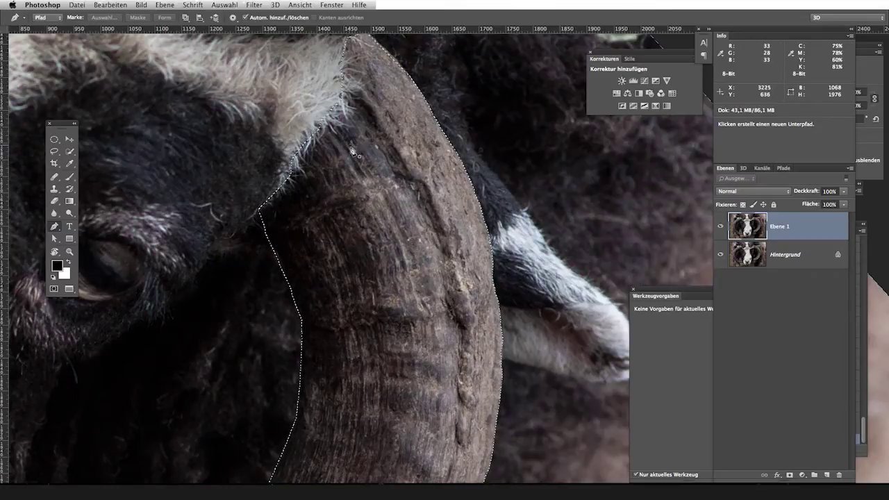
key("ctrl+j")
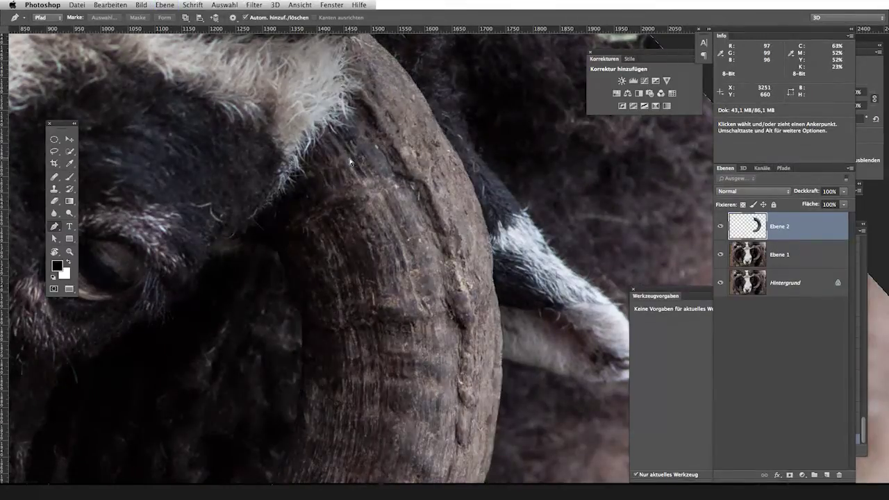
key("ctrl+minus")
key("ctrl+minus")
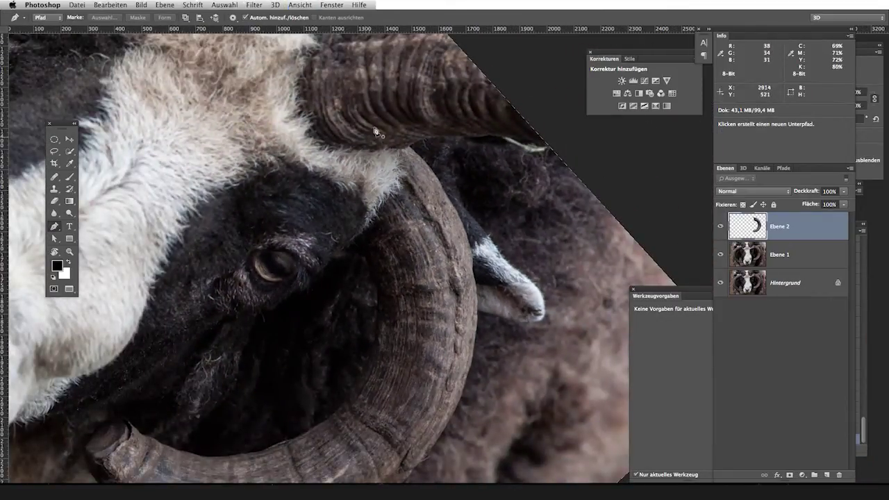
left_click_drag(378, 132, 406, 248)
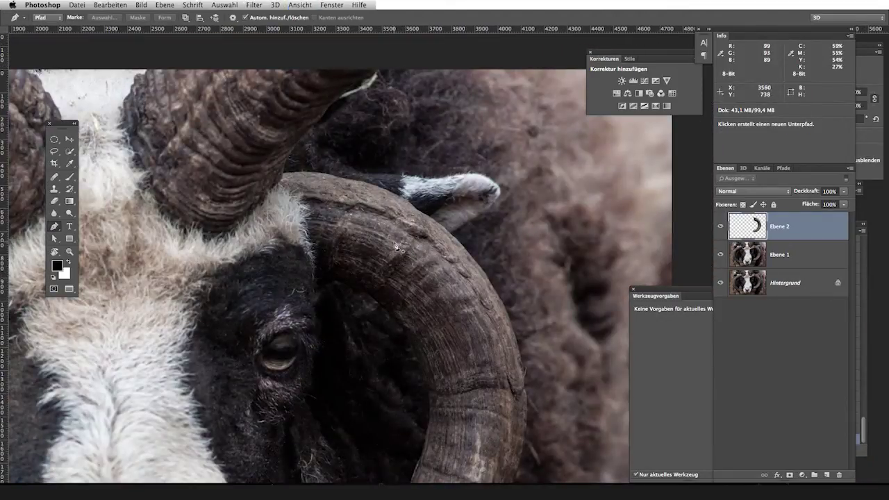
key("ctrl+minus")
key("ctrl+minus")
key("ctrl+minus")
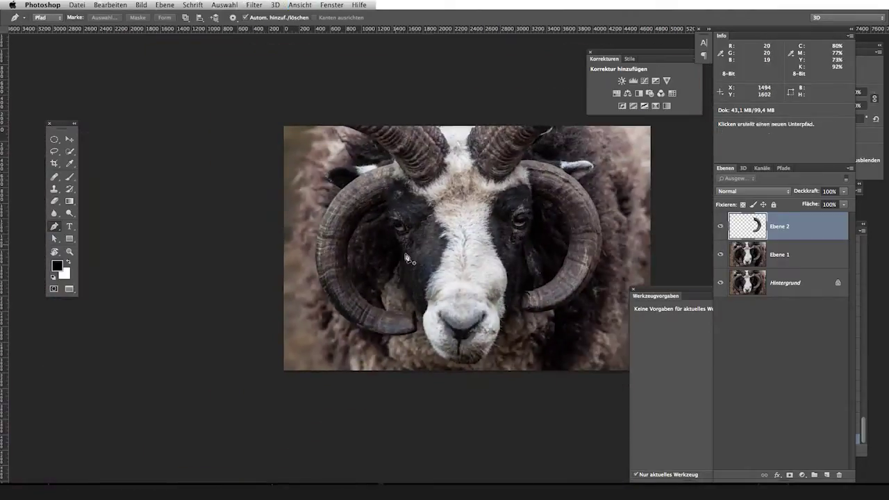
left_click_drag(520, 265, 359, 247)
key("z")
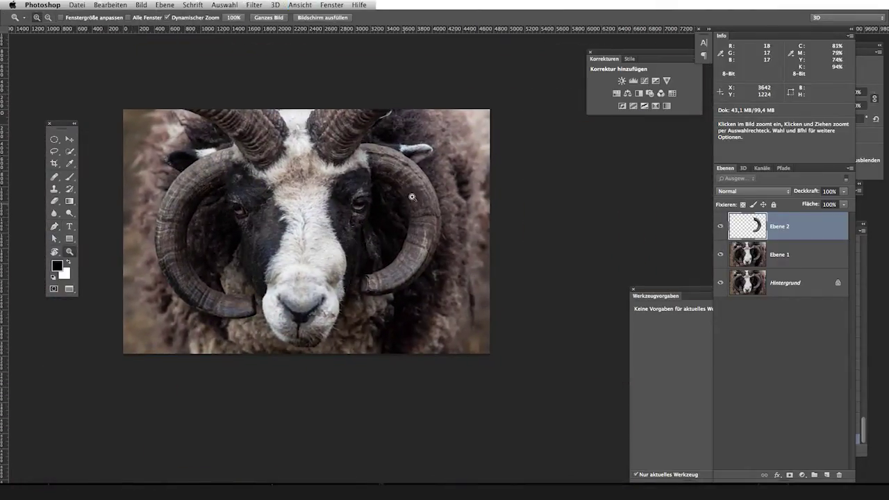
left_click_drag(407, 192, 593, 265)
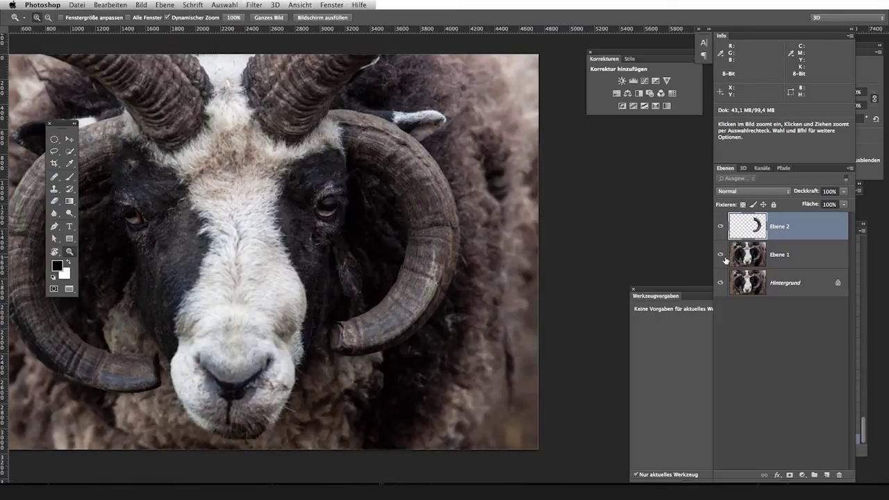
right_click(824, 228)
Make Ebene 2 a smart object, Puppet Warp it at 26 Px expansion, and pin the horn top
left_click(768, 199)
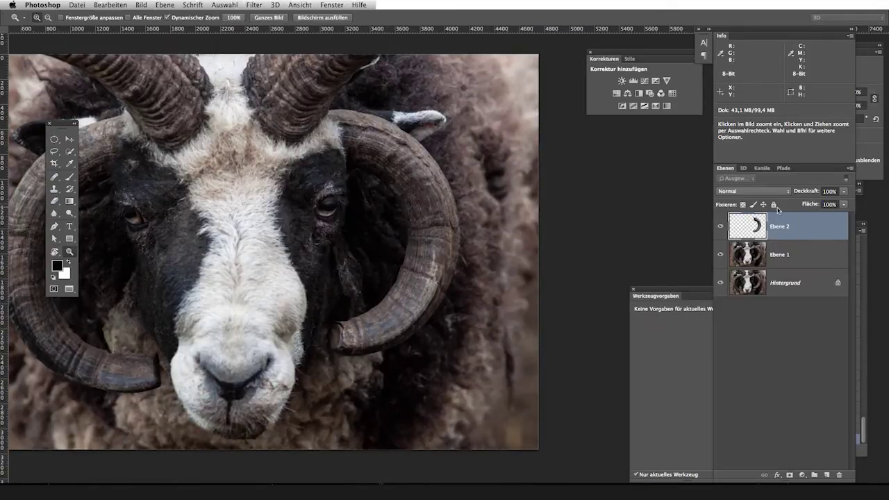
left_click(109, 4)
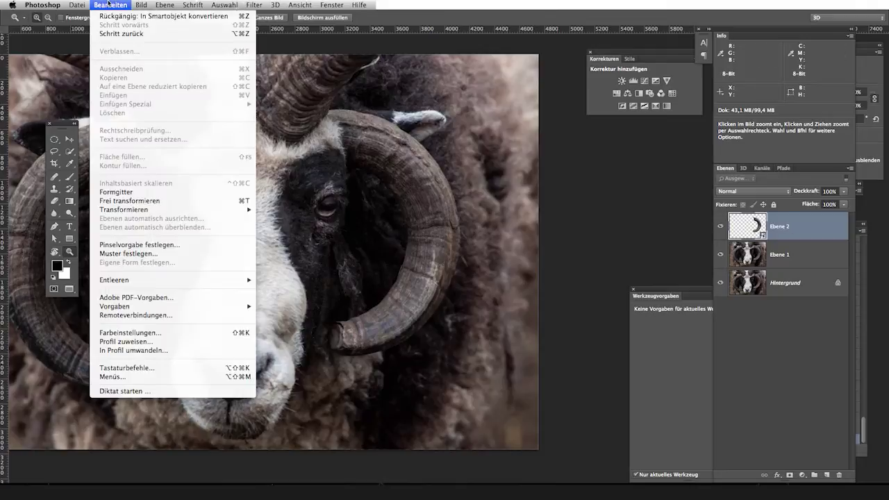
left_click(116, 191)
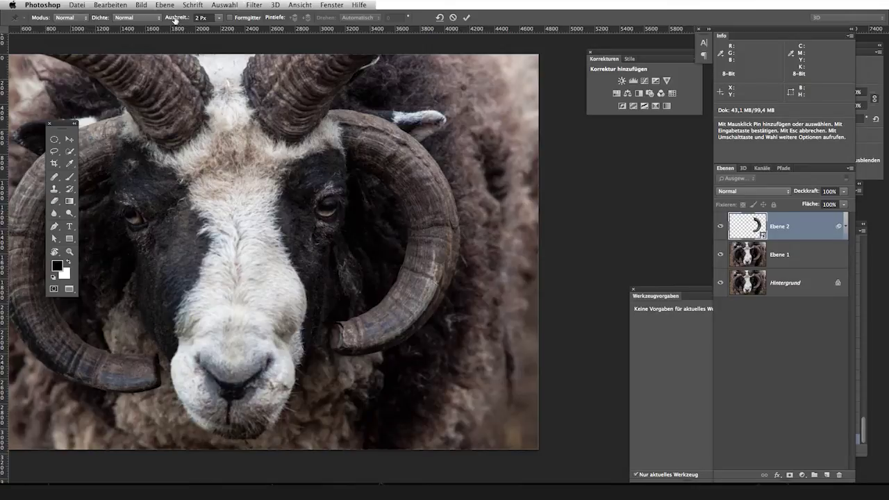
left_click_drag(172, 19, 176, 20)
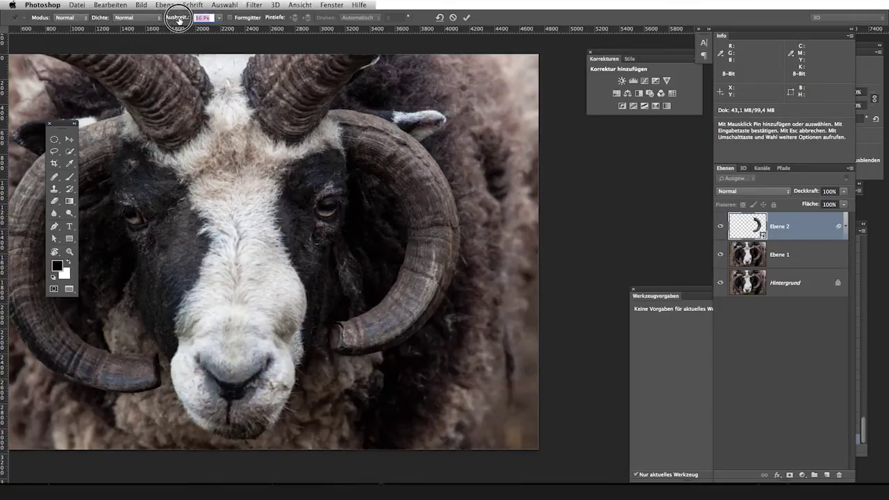
key("Return")
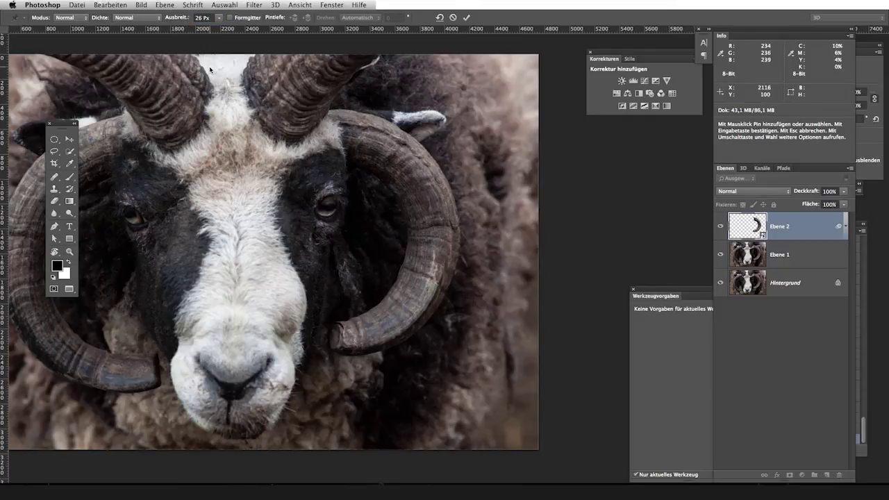
left_click(340, 113)
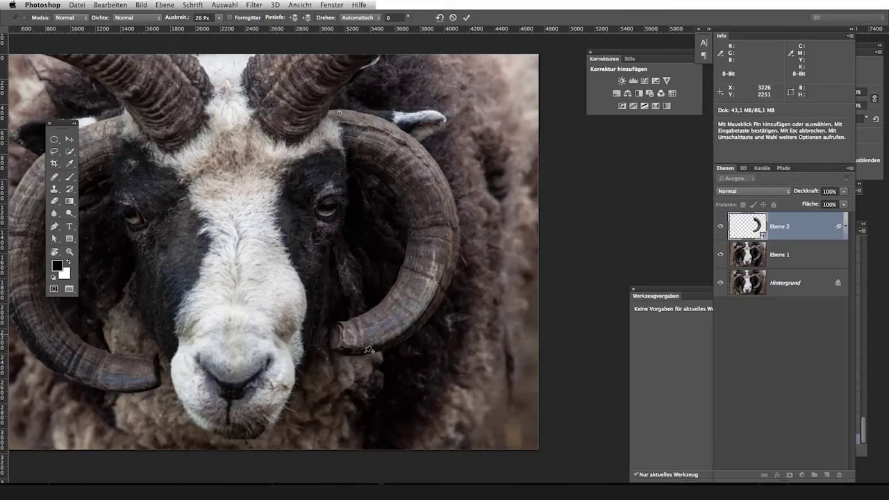
Pin and pull the horn tip down, pin the upper horn, and add two horizontal guides
left_click(348, 334)
left_click_drag(347, 335, 351, 364)
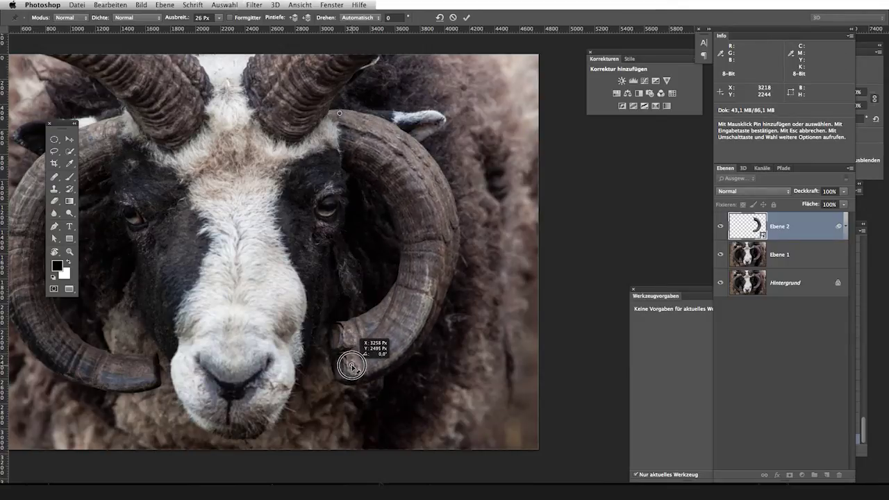
left_click_drag(429, 203, 430, 203)
left_click_drag(239, 32, 271, 352)
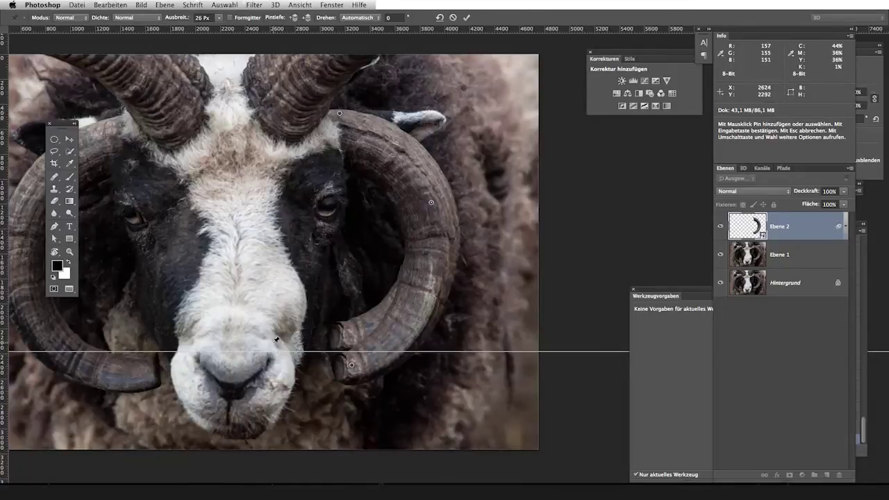
left_click_drag(251, 31, 268, 388)
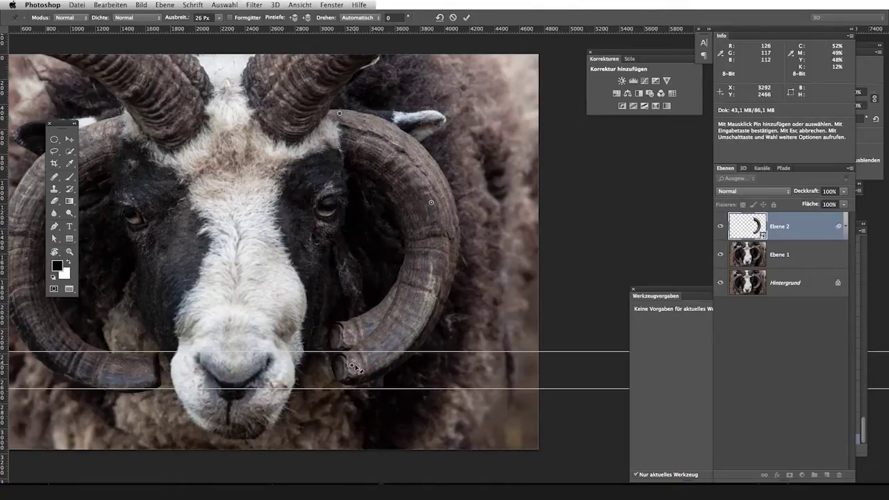
Fine-tune the tip pin, pull the upper and outer horn curves outward, and commit the warp
left_click_drag(352, 366, 349, 367)
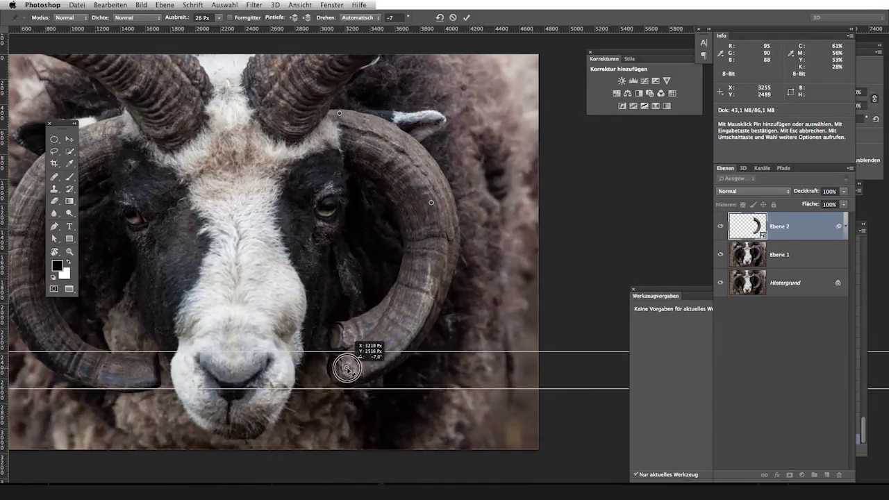
left_click_drag(346, 368, 345, 369)
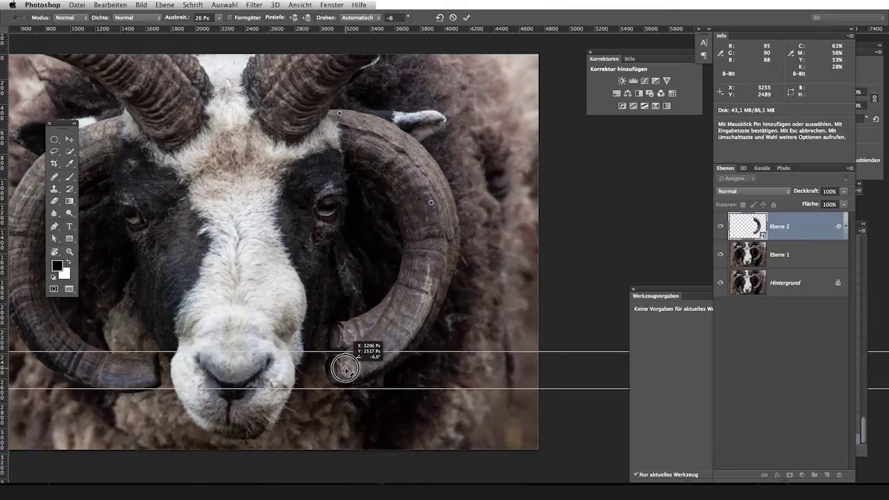
left_click_drag(345, 368, 346, 368)
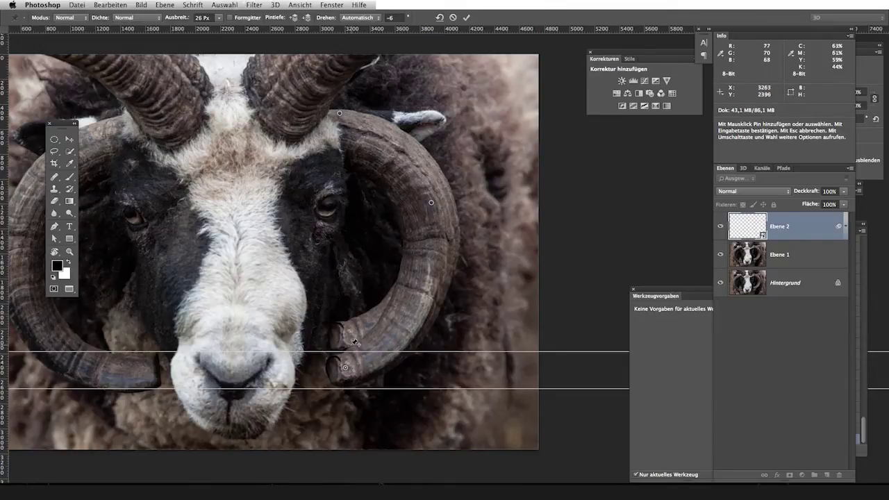
left_click(354, 161)
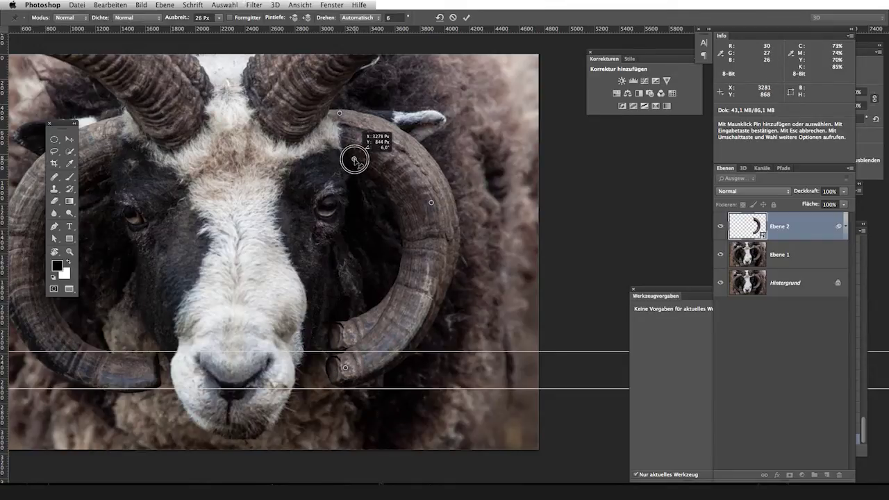
left_click_drag(355, 161, 354, 159)
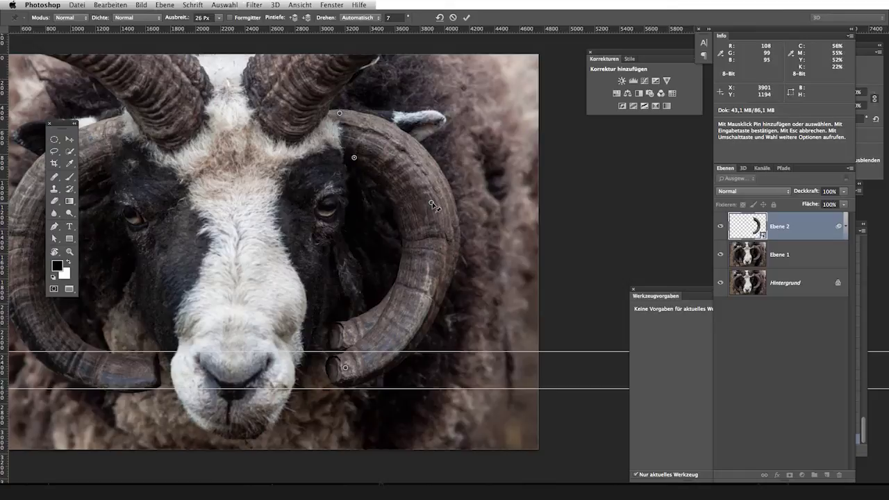
left_click_drag(432, 203, 436, 204)
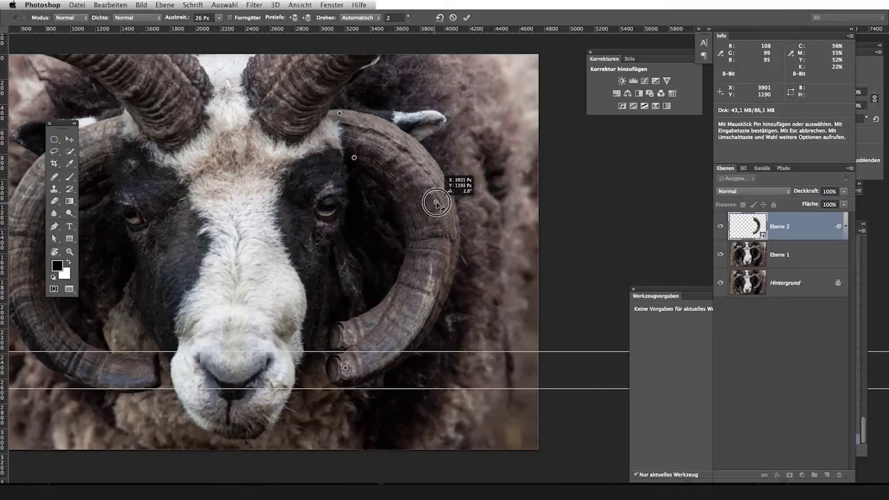
left_click_drag(436, 203, 441, 200)
left_click_drag(437, 291, 435, 291)
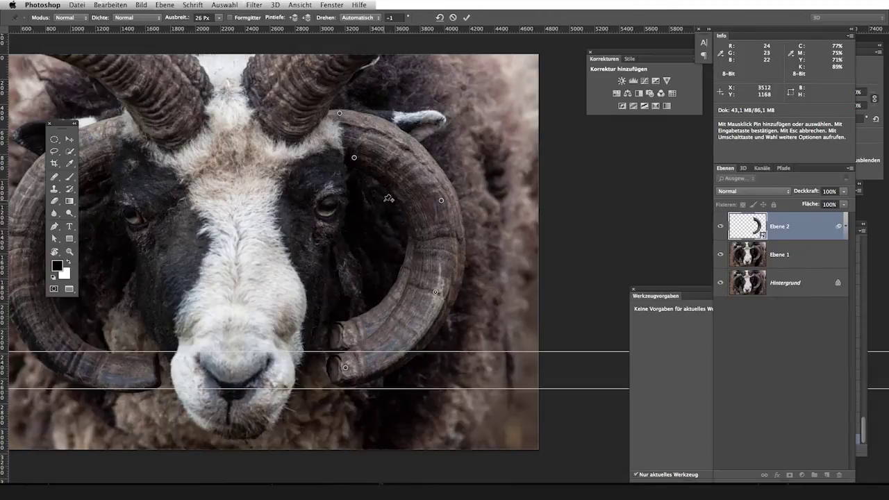
key("Return")
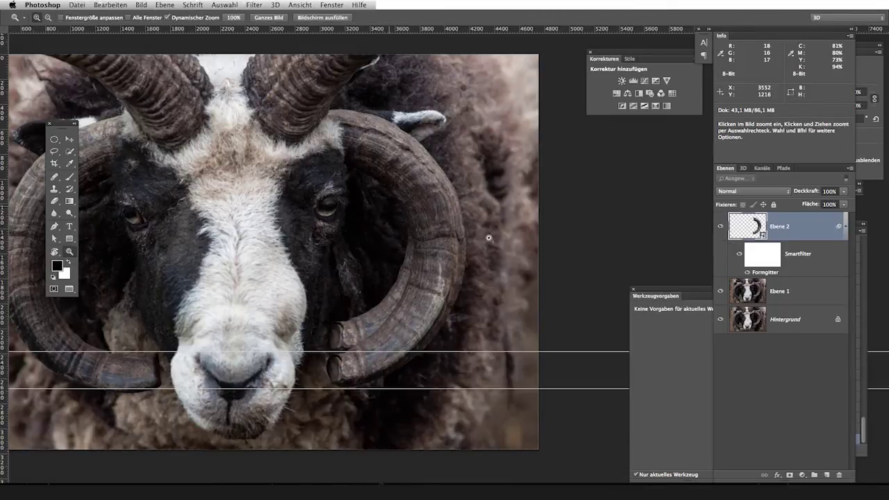
Toggle Ebene 2's visibility to compare the warped horn with the original
left_click(720, 226)
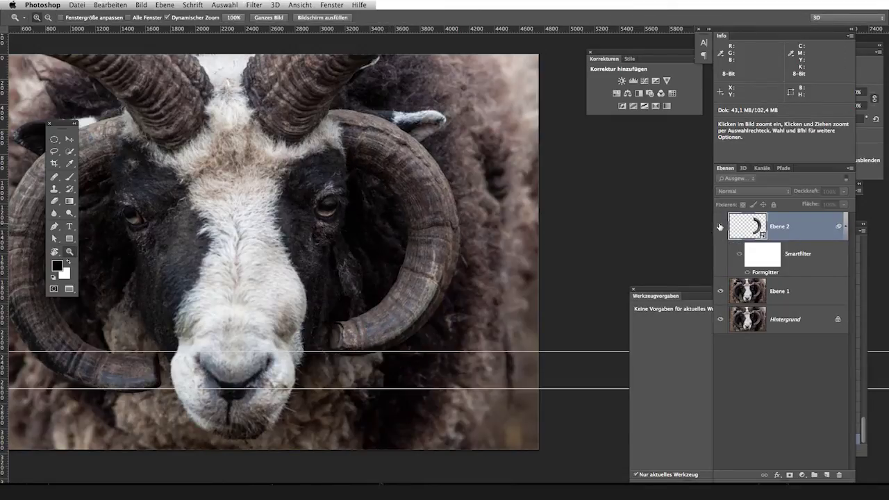
left_click(721, 227)
left_click(721, 227)
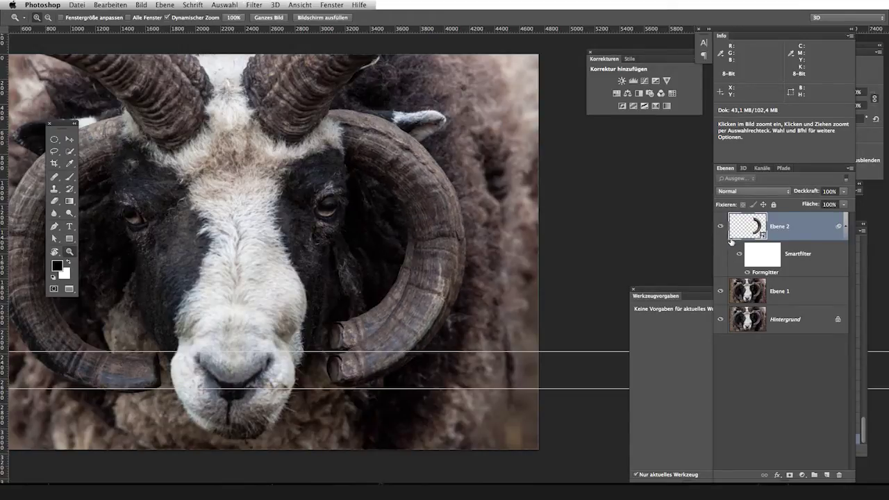
Select Ebene 1, hide the guides, and zoom in on the right horn's inner edge
left_click(787, 295)
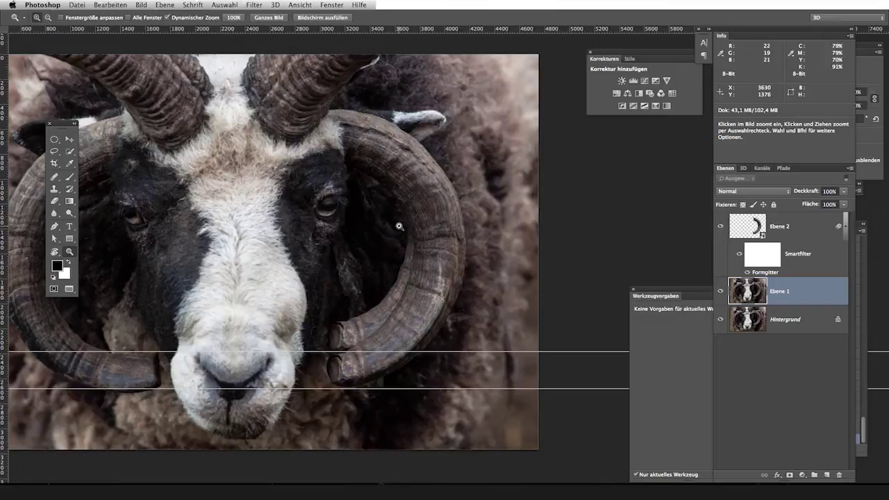
key("v")
key("ctrl+semicolon")
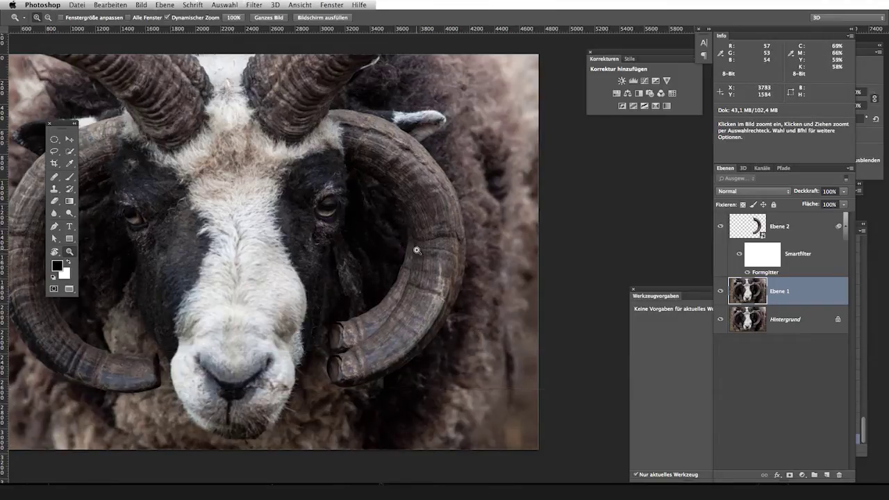
left_click(425, 264)
left_click(430, 279)
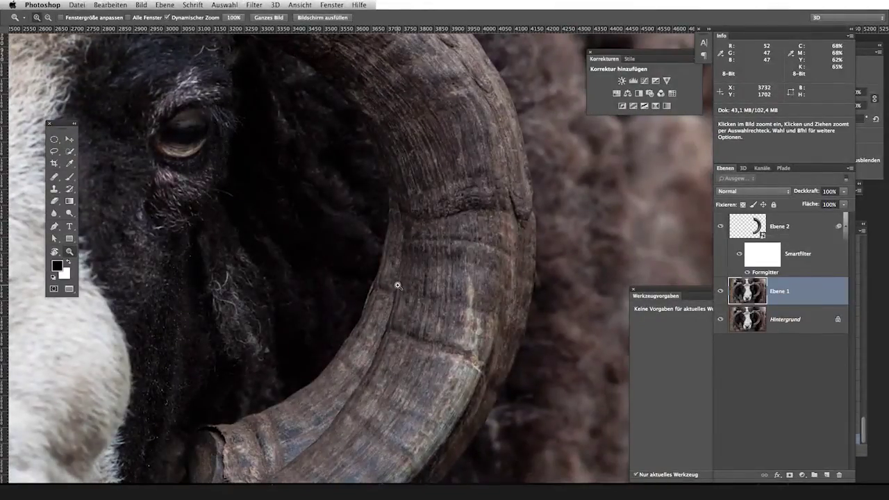
Clone dark fur over the old horn's upper inner edge on Ebene 1
key("s")
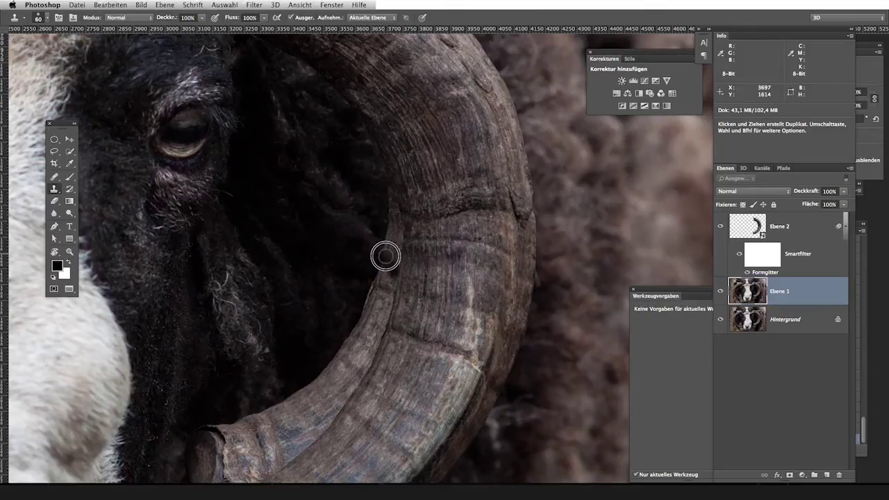
left_click_drag(384, 238, 383, 237)
left_click(400, 220)
left_click(381, 272)
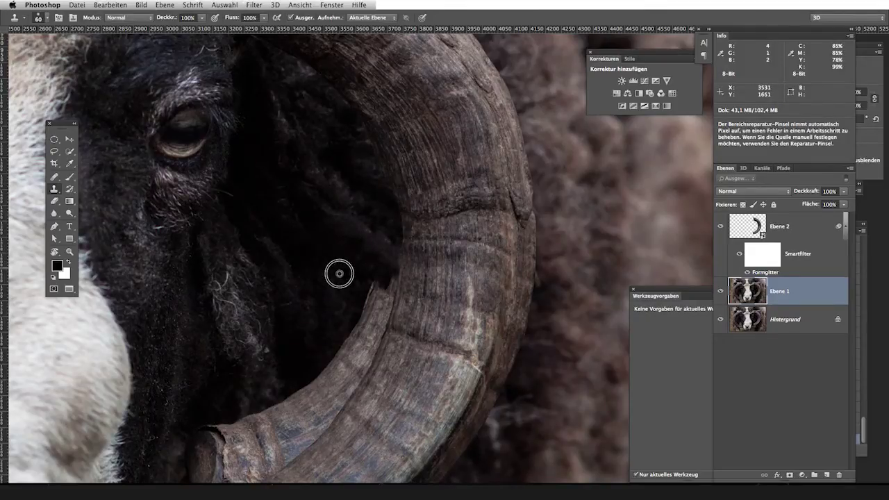
left_click(393, 292)
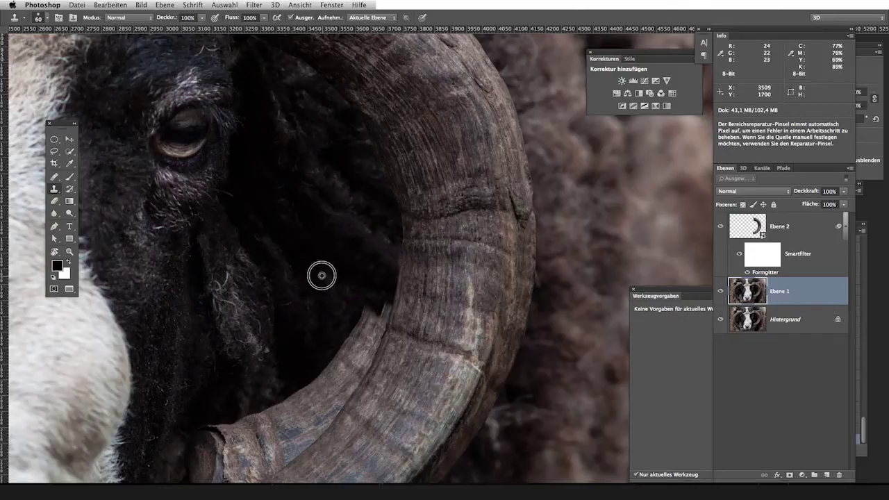
left_click(391, 313)
left_click(379, 327)
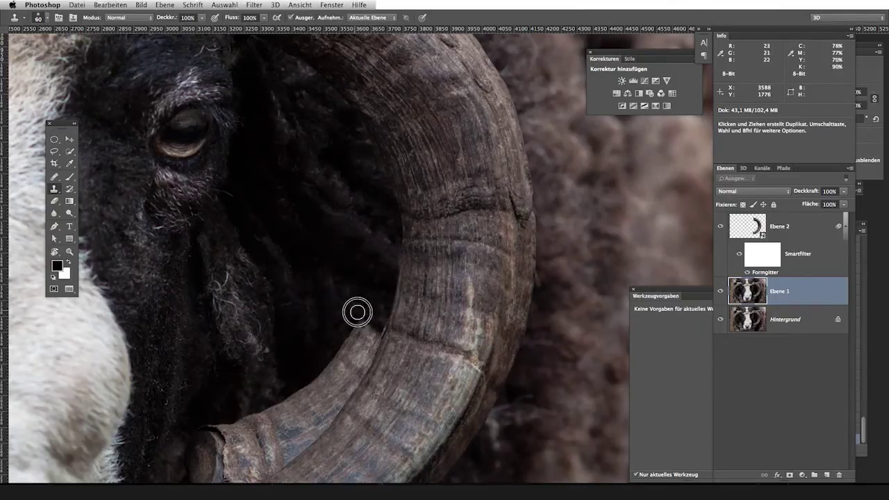
Enlarge the clone brush to 90 and cover the lower inner horn edge with fur
key("]")
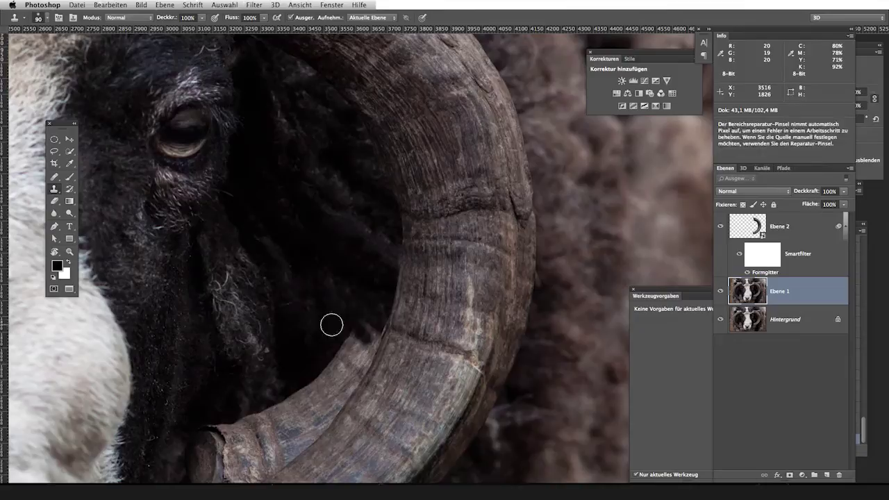
left_click(377, 345)
left_click(333, 333, "alt")
left_click(377, 340)
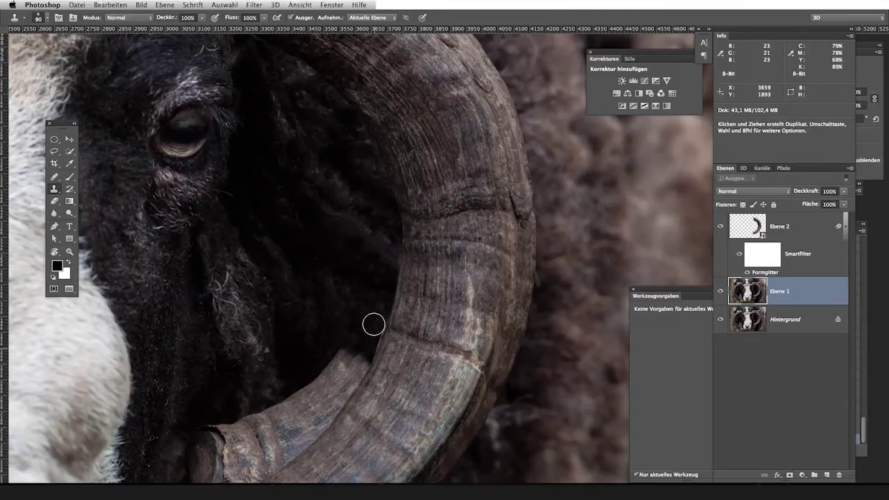
left_click(308, 313, "alt")
left_click(356, 365)
Sample nearby fur and clone it over the leftover horn's inner edge
scroll(333, 278, "down", 3)
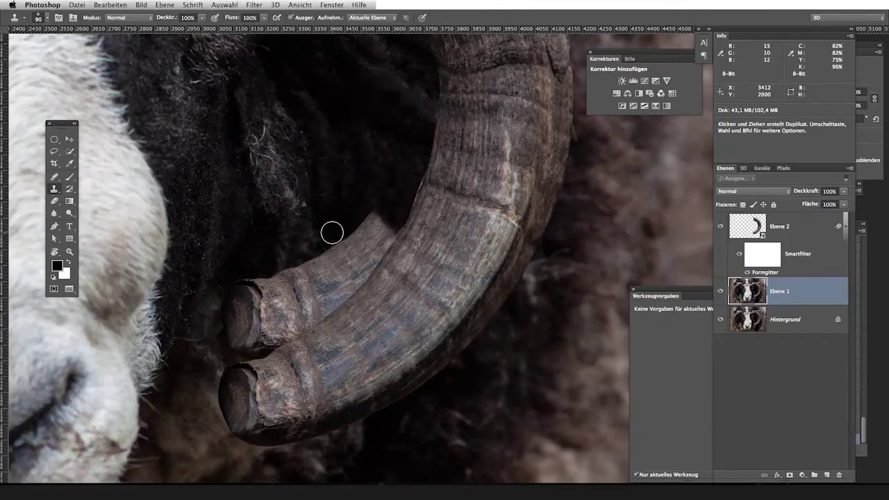
left_click_drag(333, 243, 356, 286)
left_click(354, 204, "alt")
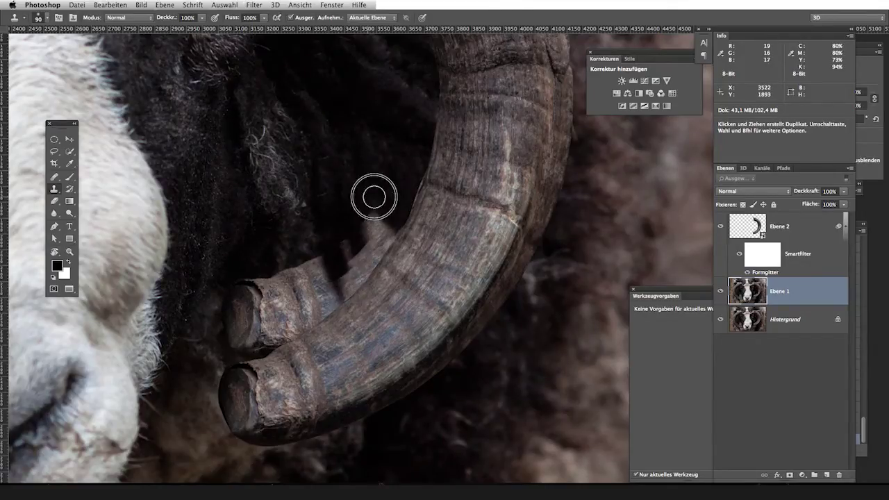
mouse_move(383, 224)
left_mouse_down()
mouse_move(387, 259)
mouse_move(369, 261)
left_mouse_up()
left_click(367, 234, "alt")
left_click(358, 218, "alt")
left_click_drag(344, 220, 353, 278)
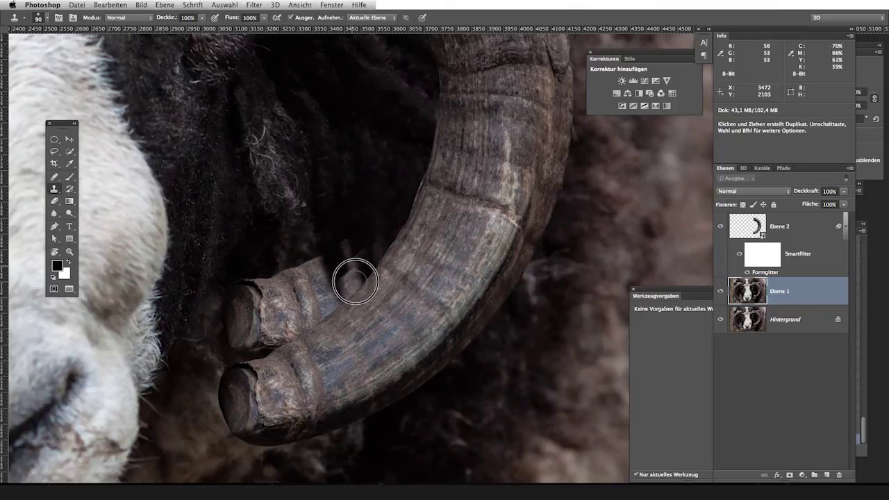
left_click(348, 243, "alt")
mouse_move(347, 243)
left_mouse_down()
mouse_move(353, 269)
mouse_move(337, 285)
left_mouse_up()
left_click(346, 259, "alt")
Cover the inner horn tip and the light horn stub with cloned dark fur
left_click(329, 252, "alt")
mouse_move(329, 252)
left_mouse_down()
mouse_move(262, 289)
mouse_move(249, 328)
mouse_move(238, 329)
mouse_move(264, 340)
left_mouse_up()
left_click(298, 268, "alt")
left_click(275, 281, "alt")
left_click(238, 302, "alt")
left_click(244, 280, "alt")
left_click(238, 329, "alt")
left_click(256, 274, "alt")
left_click(347, 252, "alt")
left_click_drag(341, 280, 349, 273)
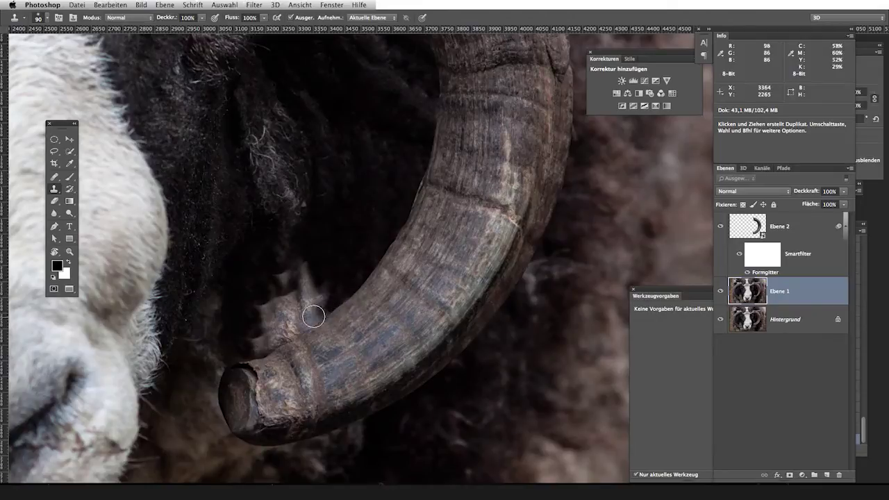
Clone fur over the stub's light top and spot-heal the remaining light patch
key("bracketright")
key("bracketright")
key("bracketright")
key("bracketleft")
key("bracketleft")
key("bracketleft")
left_click(248, 313, "alt")
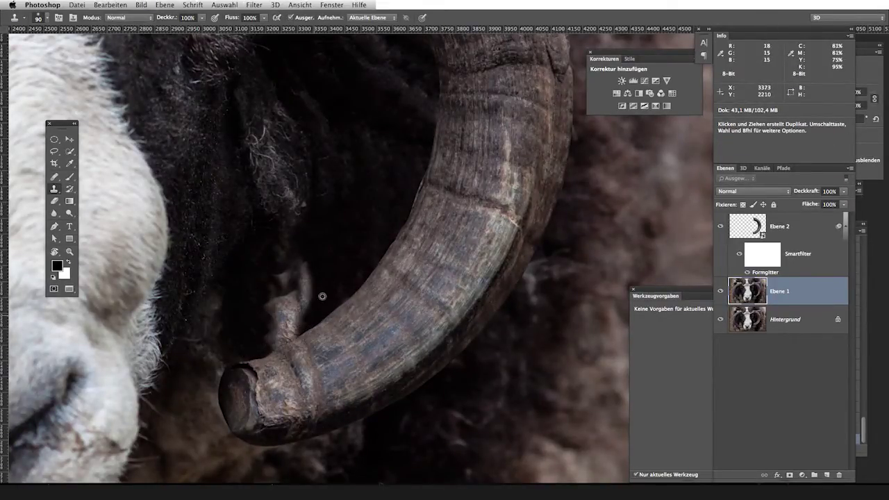
left_click_drag(296, 287, 294, 265)
left_click(276, 268, "alt")
key("bracketright")
key("bracketright")
key("bracketright")
key("j")
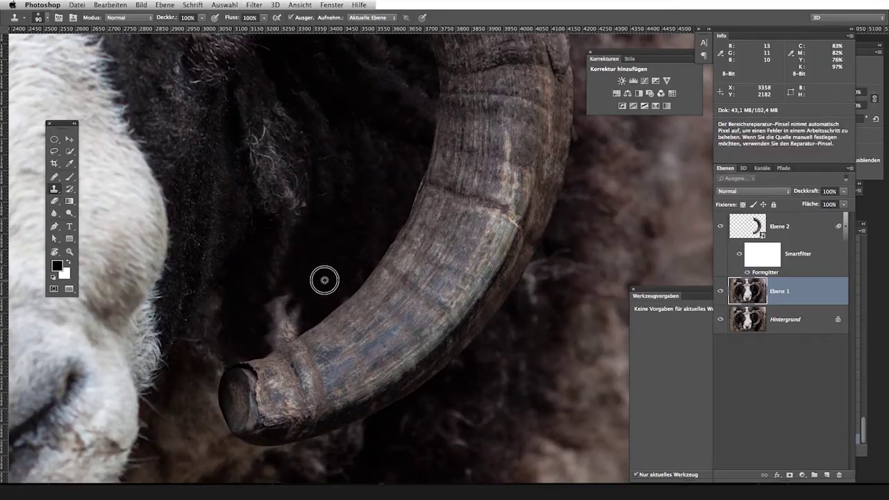
left_click_drag(299, 309, 283, 334)
key("bracketright")
Pan along the horn, show the rulers, and switch to the Burn tool
left_click_drag(301, 327, 343, 290)
key("ctrl+r")
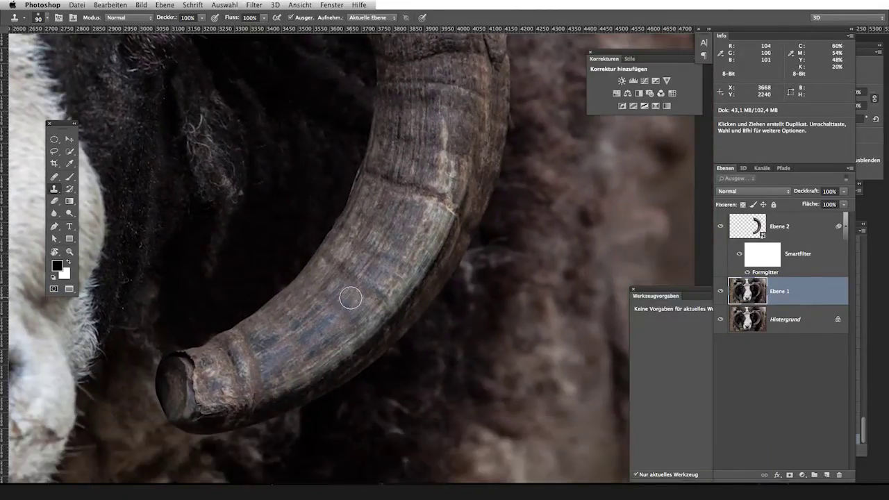
scroll(361, 289, "left", 5)
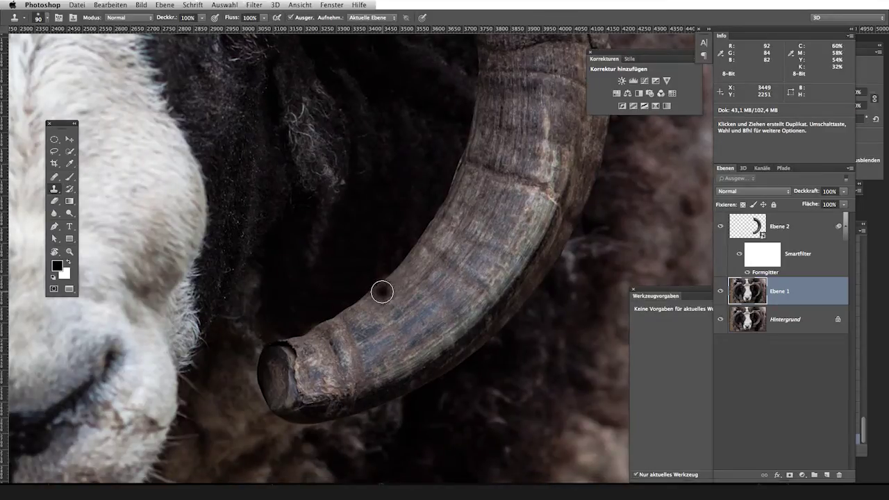
key("o")
scroll(389, 218, "up", 3)
scroll(389, 218, "right", 3)
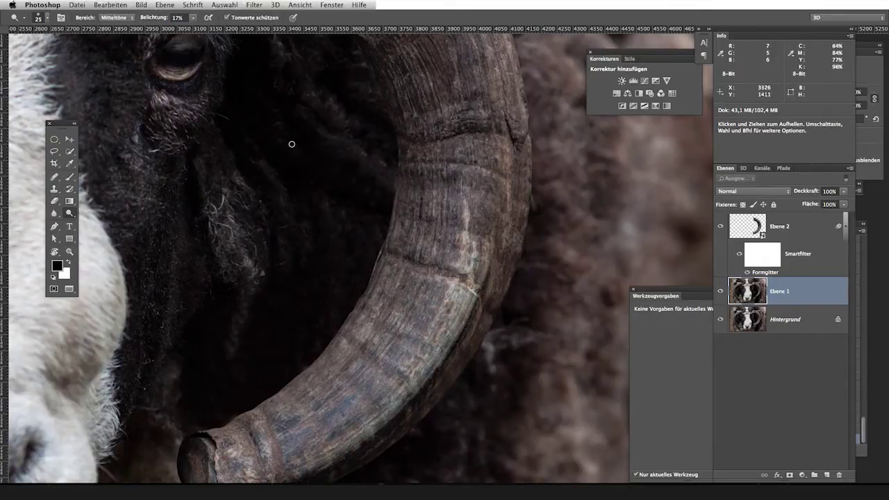
Pick the 54 px scatter brush at 77 px and enable Shape Dynamics
right_click(333, 279)
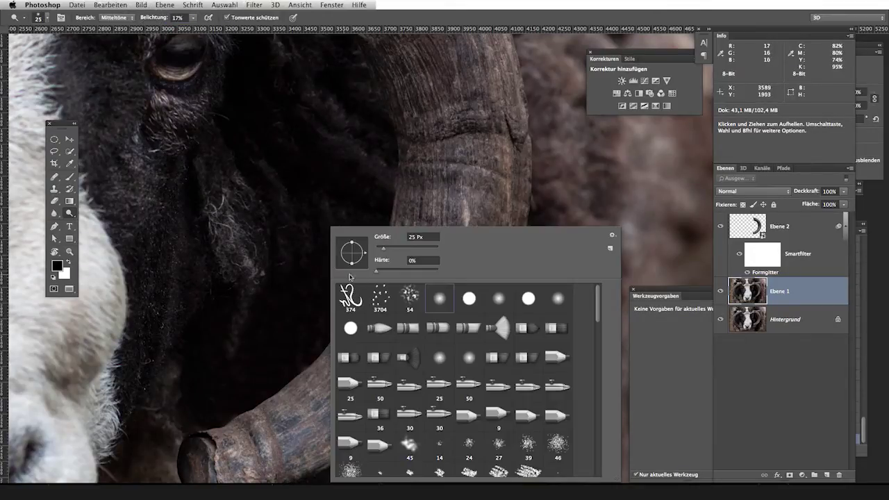
left_click(409, 297)
left_click_drag(392, 249, 398, 249)
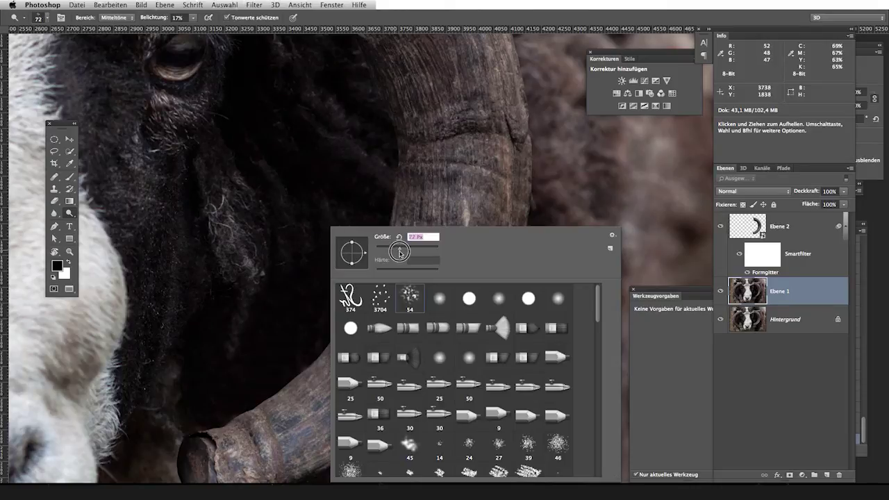
key("Return")
key("F5")
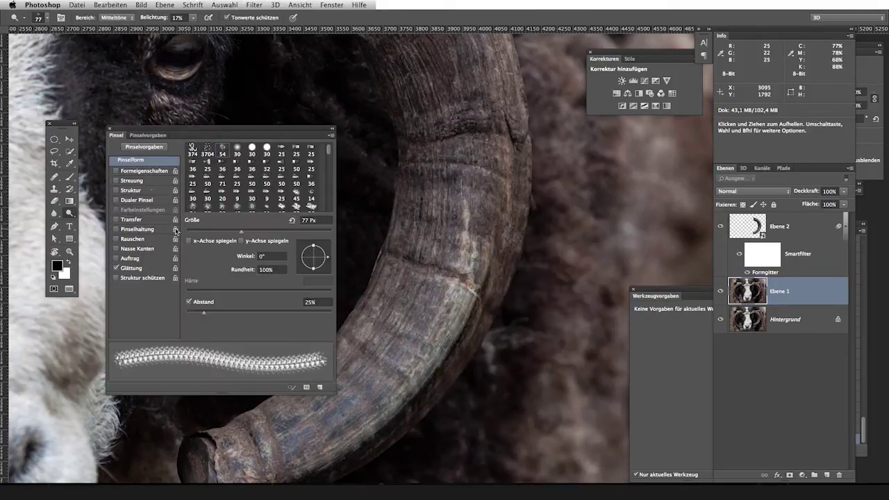
left_click(131, 170)
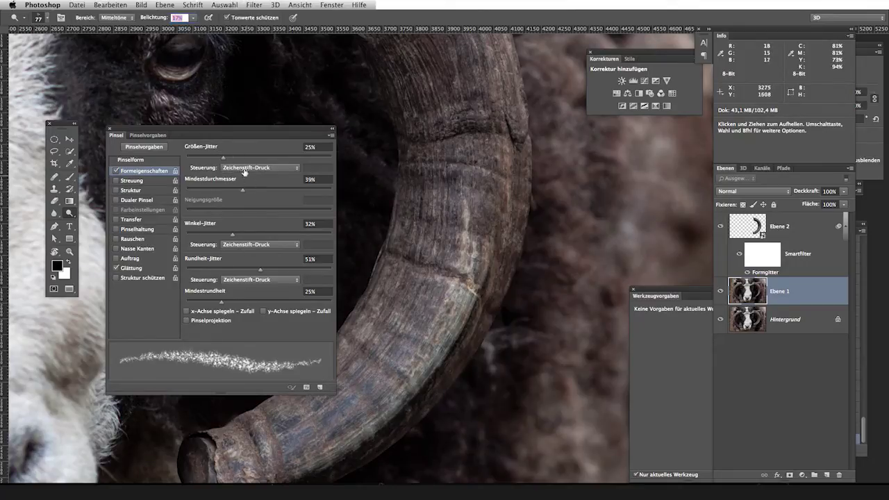
key("F5")
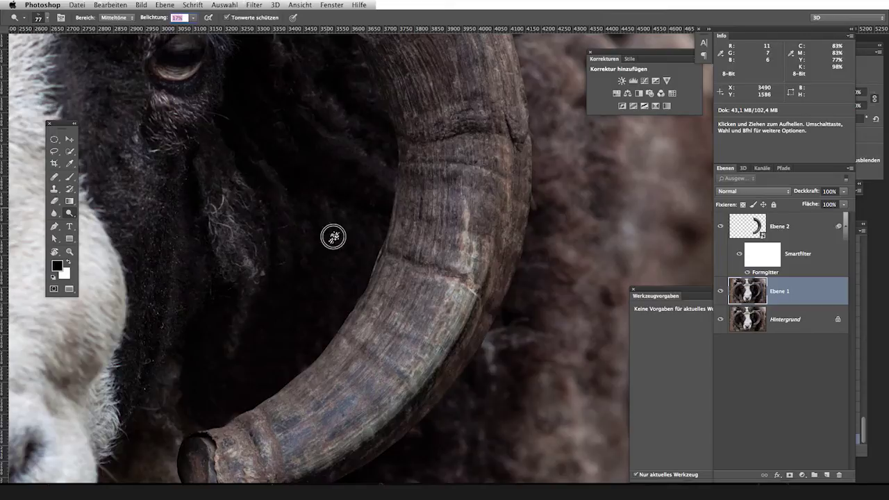
Burn the dark fur inside the horn curve with the range limited to Shadows
left_click_drag(333, 237, 336, 261)
left_click(112, 19)
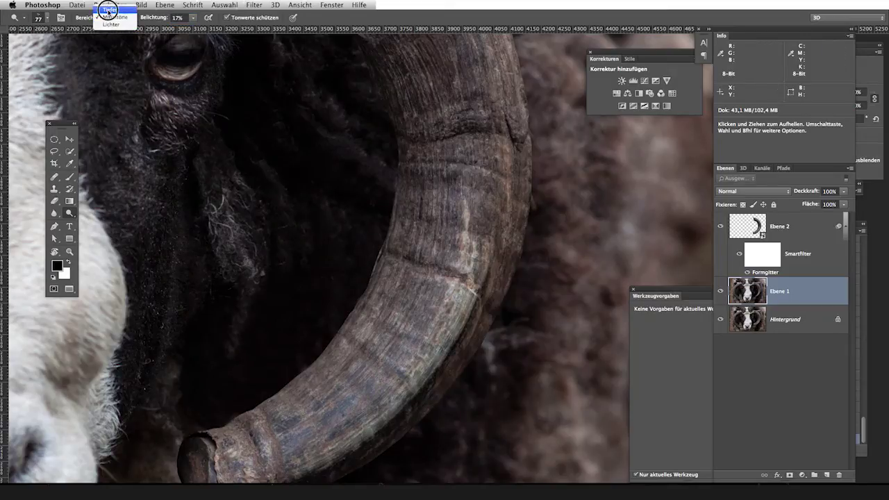
left_click(109, 9)
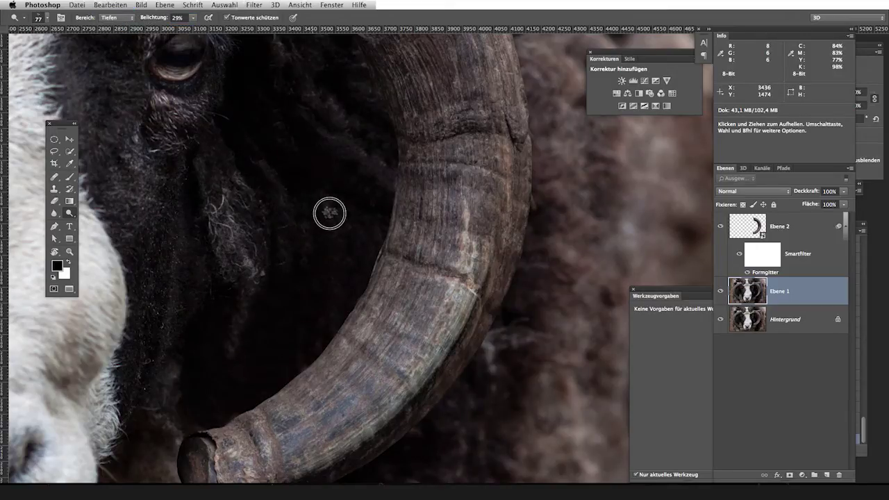
mouse_move(332, 237)
left_mouse_down()
mouse_move(329, 215)
mouse_move(336, 311)
left_mouse_up()
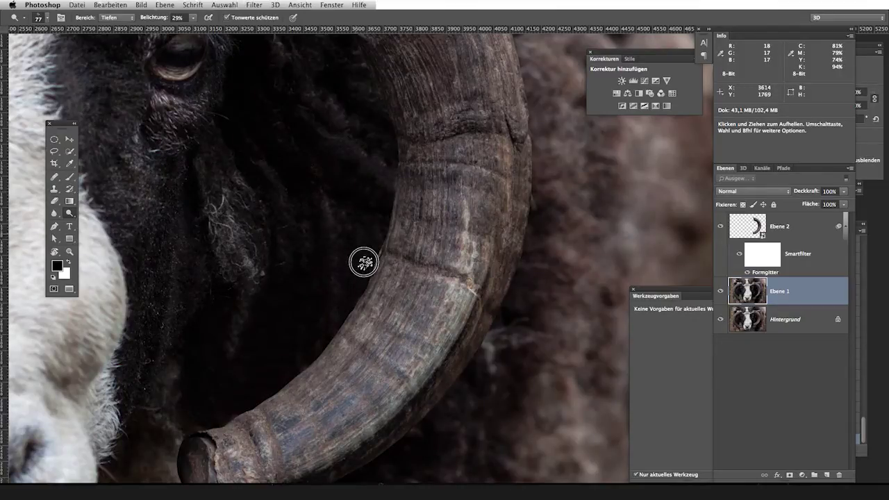
left_click_drag(313, 322, 299, 325)
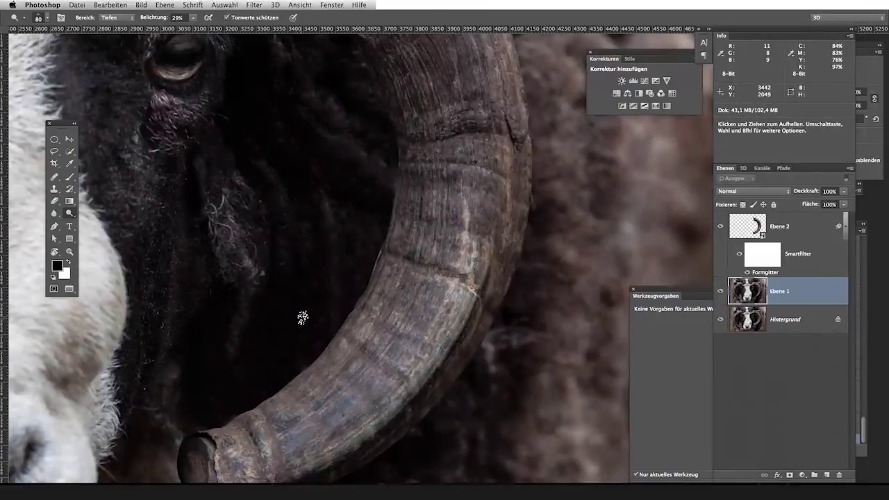
key("bracketright")
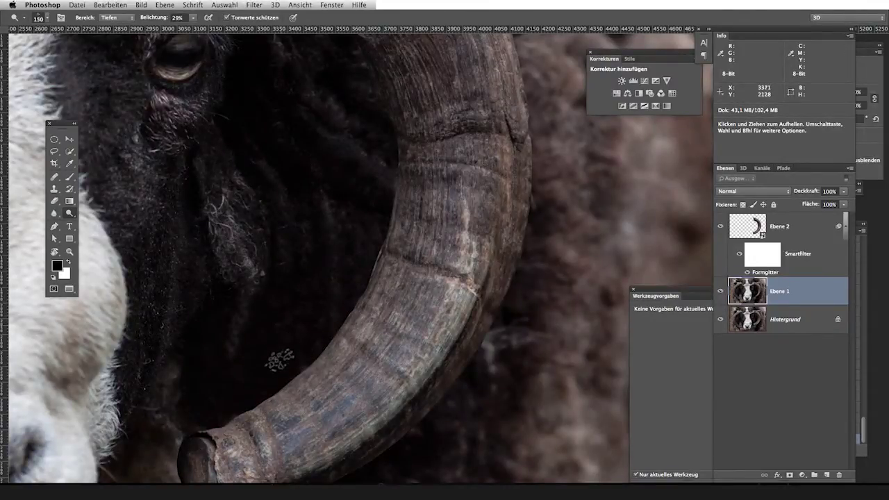
Compare the burned fur with the original and pan to inspect the lower horn and eye
scroll(279, 359, "down", 5)
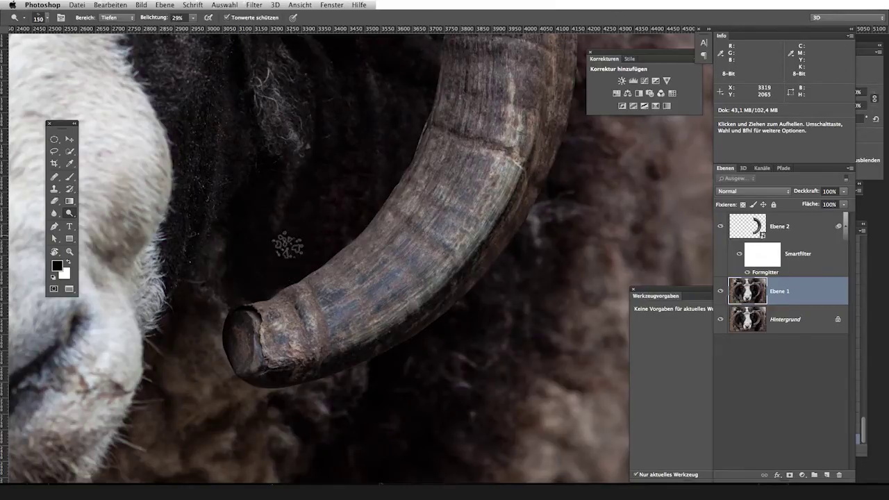
scroll(287, 244, "up", 3)
scroll(313, 334, "up", 2)
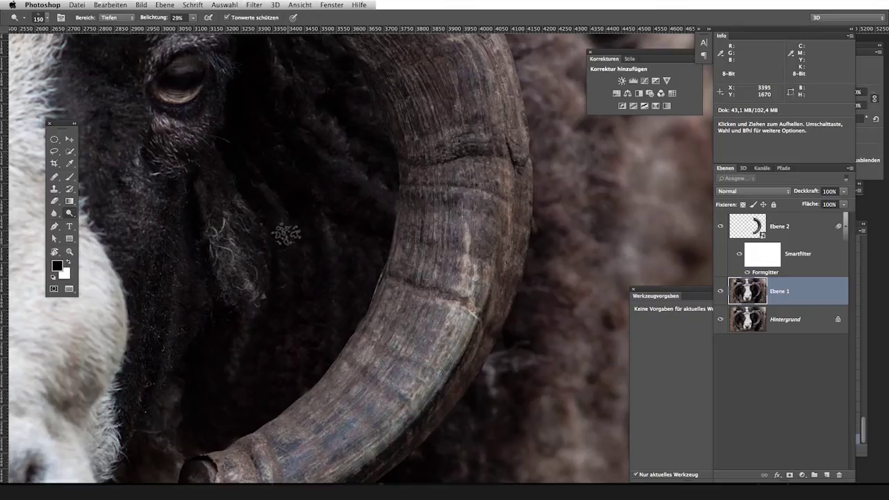
left_click(720, 291)
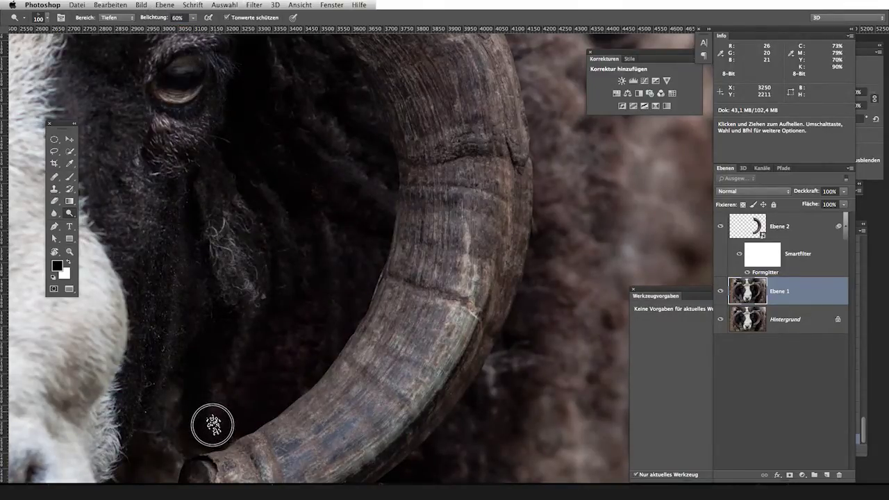
left_click_drag(277, 371, 316, 313)
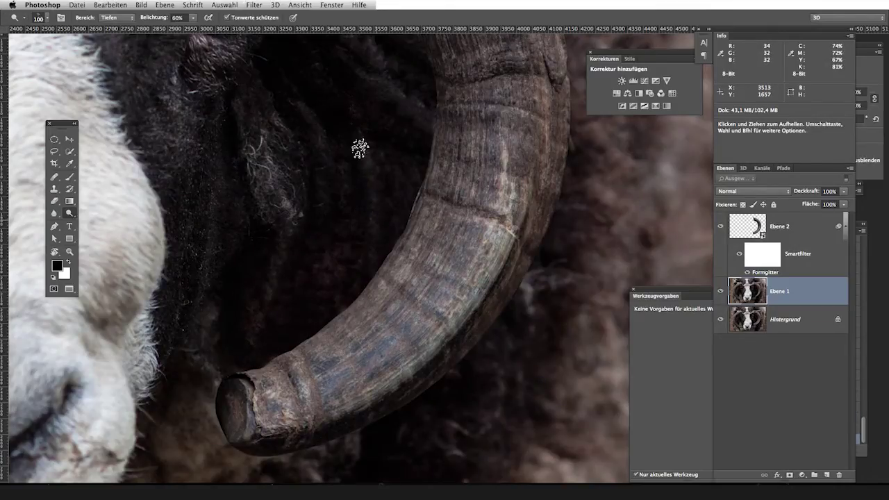
key("space")
left_click_drag(368, 145, 313, 201)
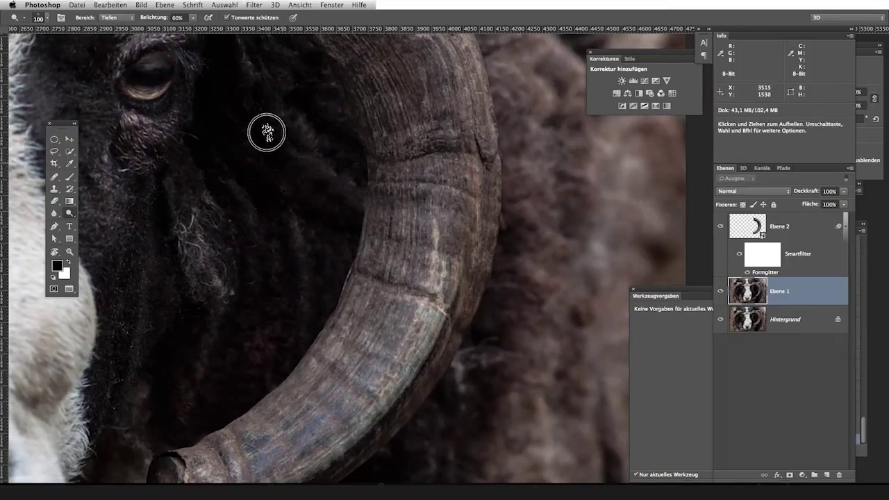
left_click_drag(268, 130, 341, 167)
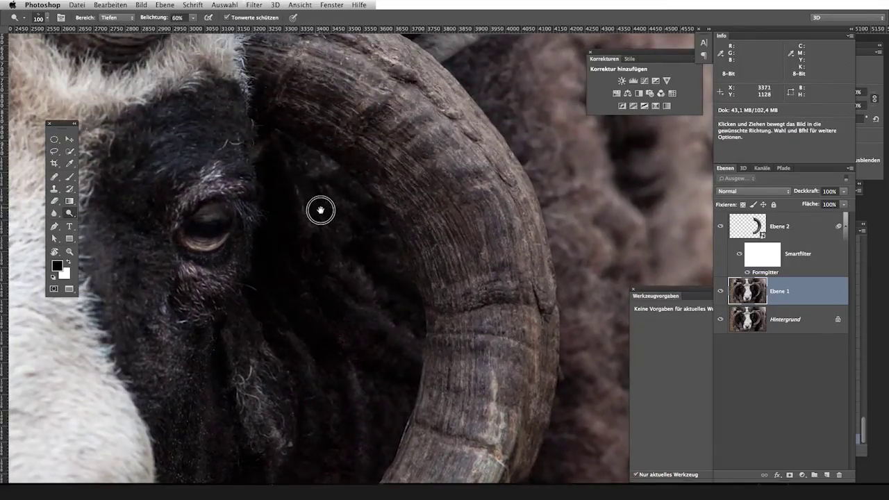
scroll(330, 236, "up", 3)
scroll(345, 272, "down", 2)
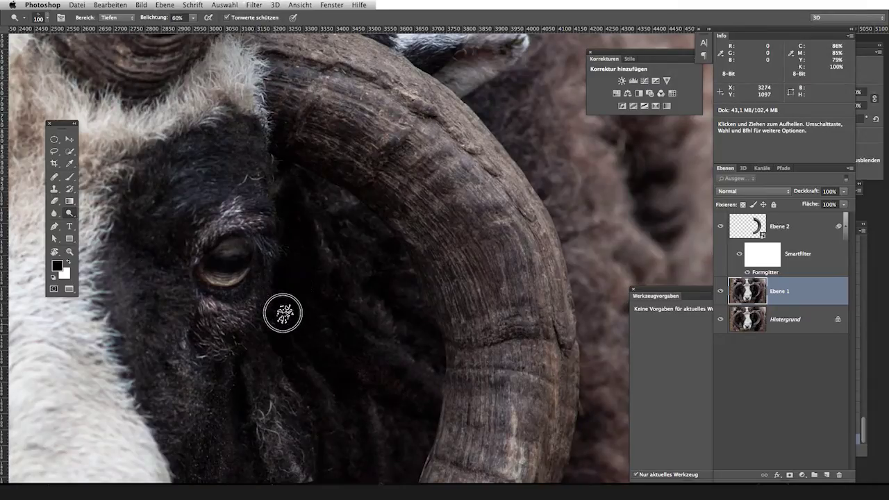
key("super")
scroll(333, 347, "down", 3)
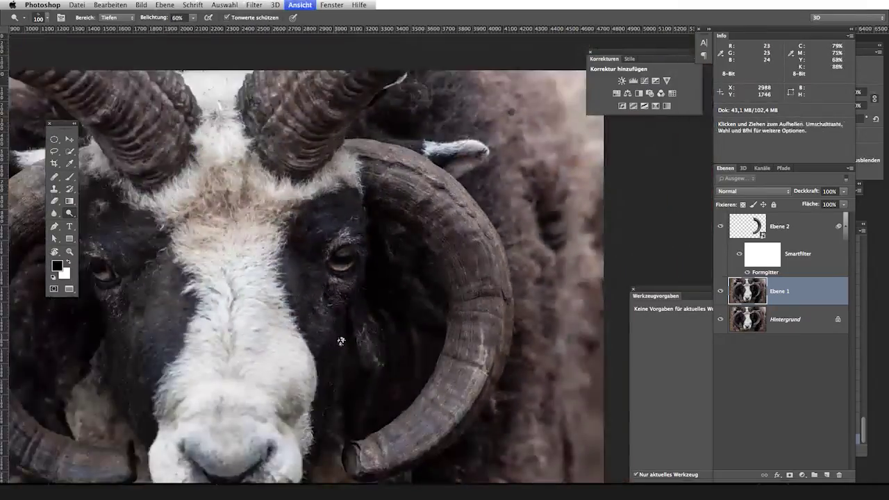
scroll(341, 338, "down", 3)
left_click_drag(298, 254, 216, 276)
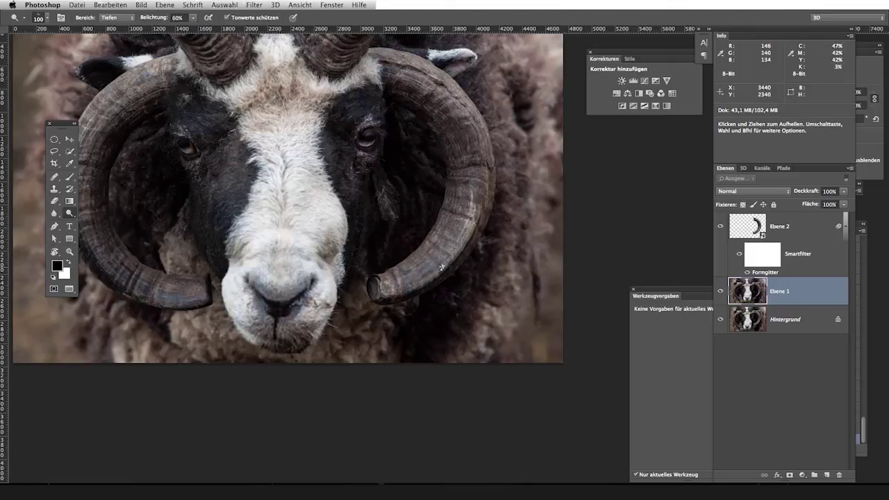
left_click(721, 320, "alt")
left_click(720, 321, "alt")
left_click(720, 320, "alt")
left_click(721, 320, "alt")
left_click(720, 320, "alt")
left_click(721, 320, "alt")
left_click(721, 320, "alt")
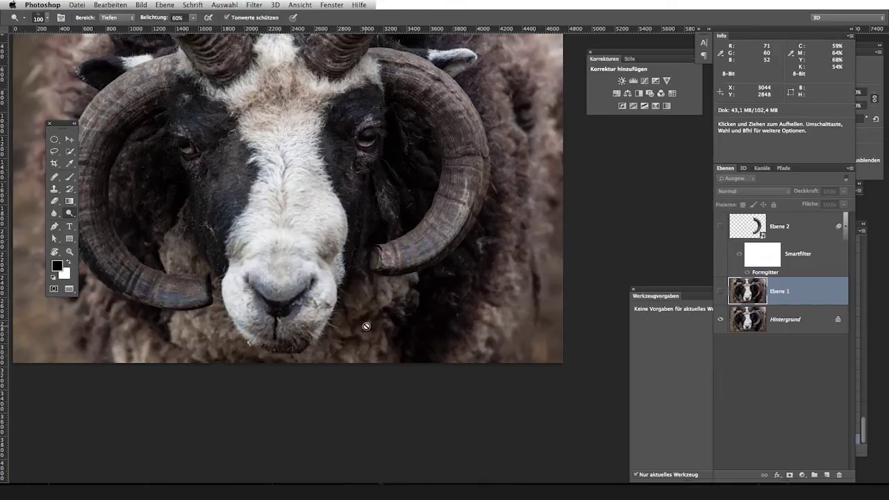
key("z")
mouse_move(373, 307)
left_mouse_down()
mouse_move(407, 353)
mouse_move(383, 336)
left_mouse_up()
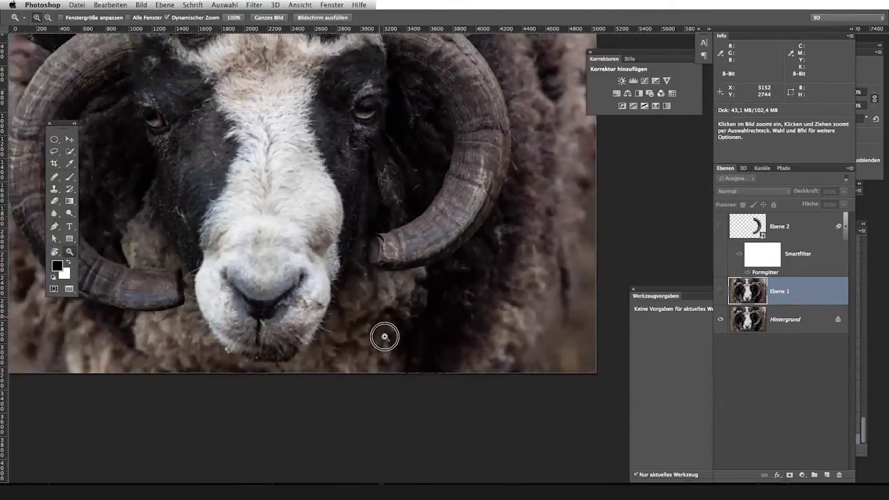
left_click(720, 291)
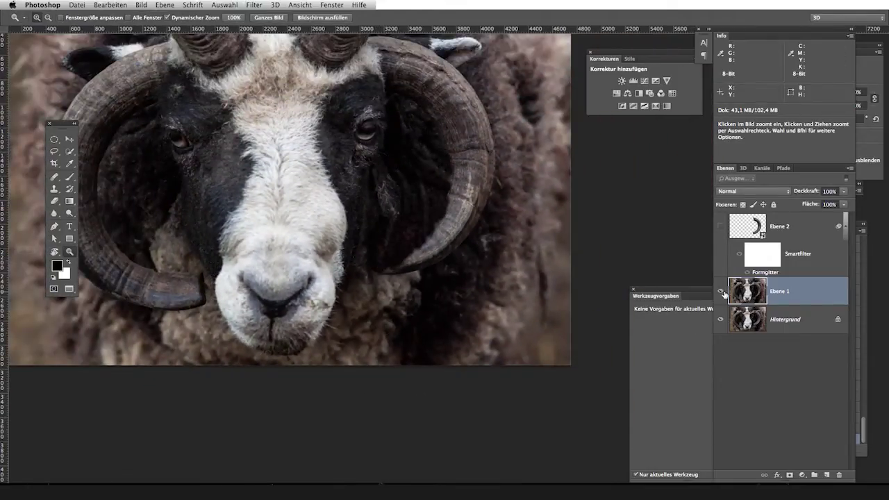
left_click(719, 226)
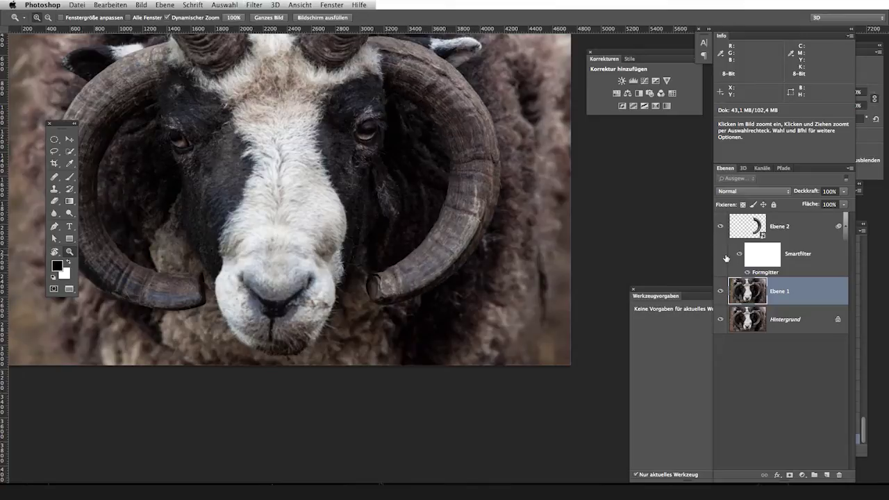
left_click(720, 291)
left_click(720, 291)
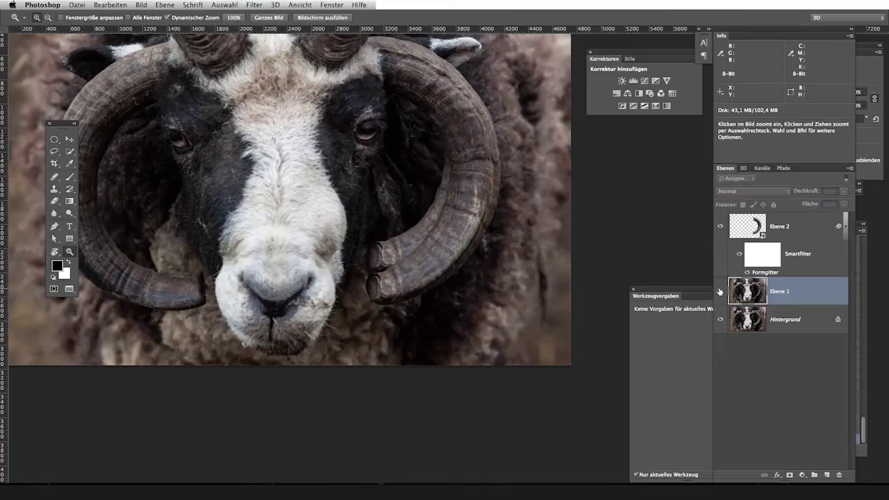
left_click_drag(432, 210, 462, 236)
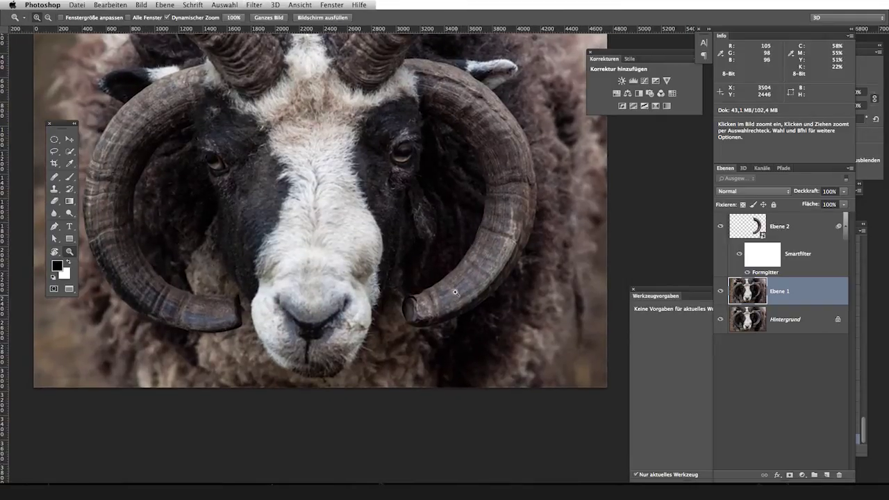
mouse_move(436, 77)
left_mouse_down()
mouse_move(444, 192)
mouse_move(526, 276)
mouse_move(416, 264)
left_mouse_up()
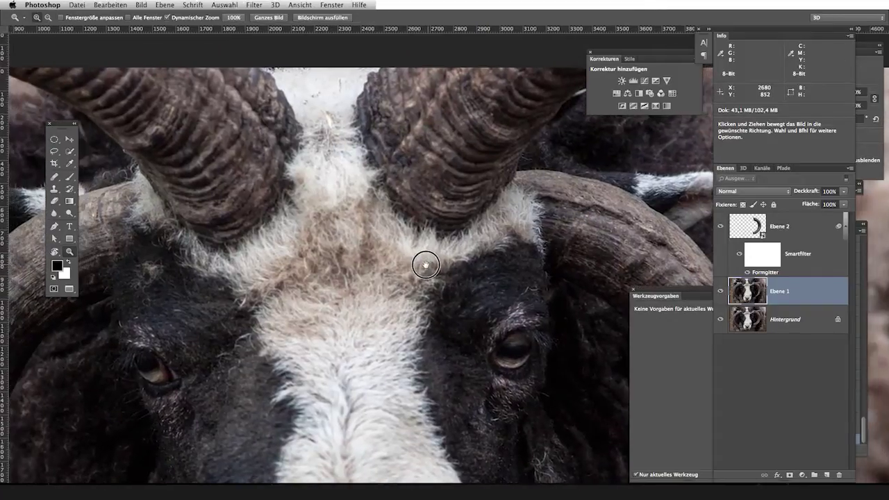
left_click_drag(425, 264, 418, 264)
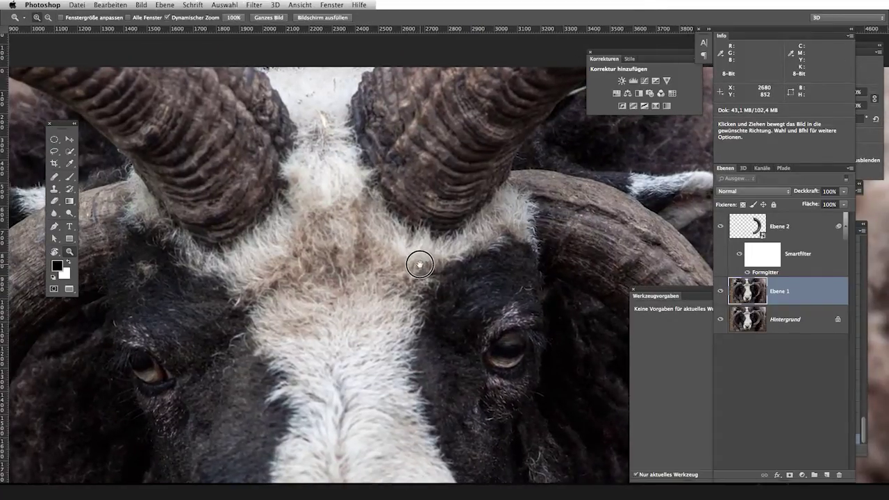
mouse_move(545, 209)
left_mouse_down()
mouse_move(579, 290)
mouse_move(504, 243)
left_mouse_up()
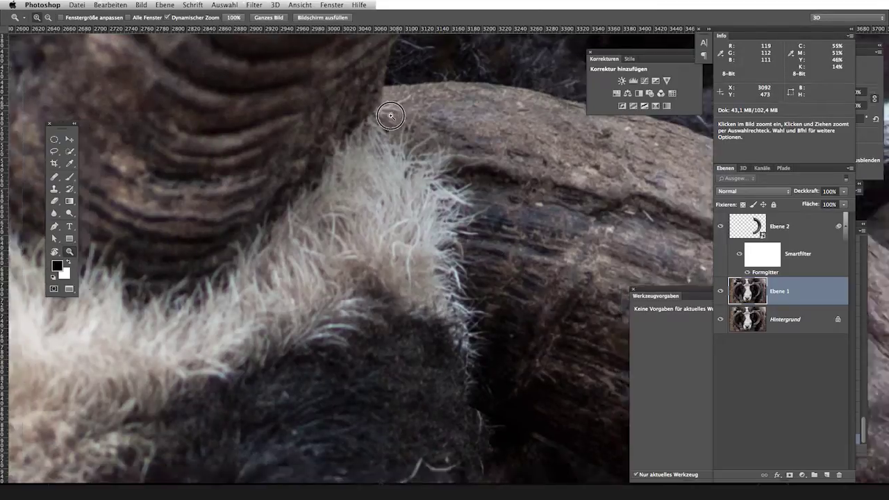
left_click_drag(398, 117, 339, 189)
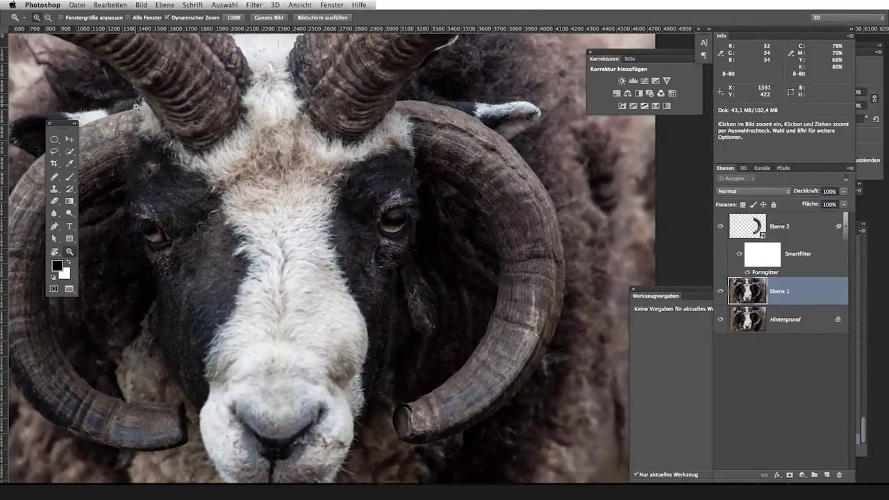
key("super+0")
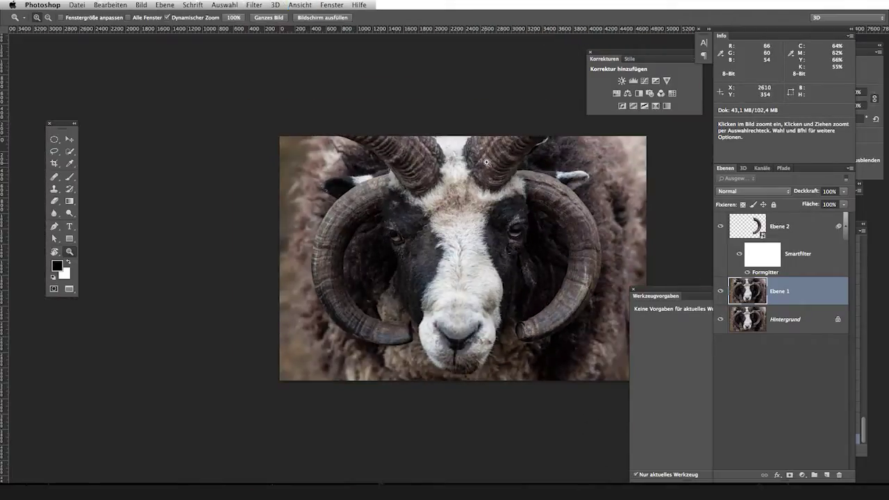
left_click_drag(527, 164, 554, 219)
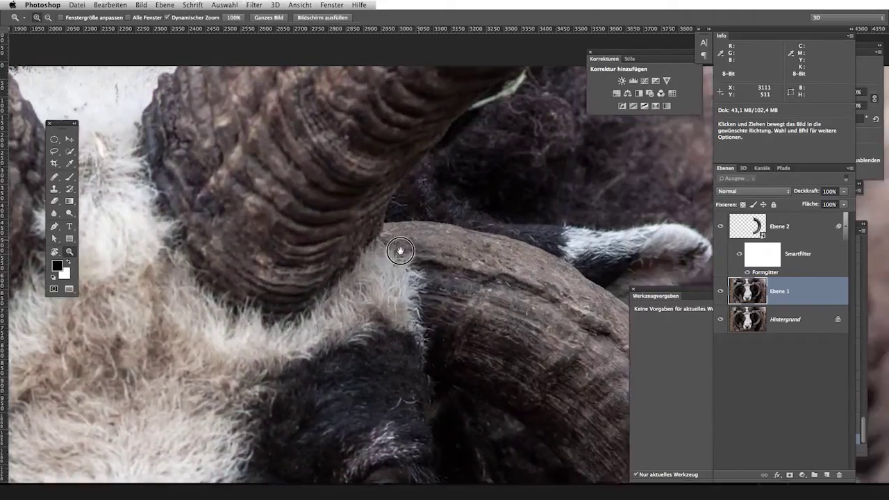
left_click_drag(553, 219, 454, 259)
left_click(787, 222)
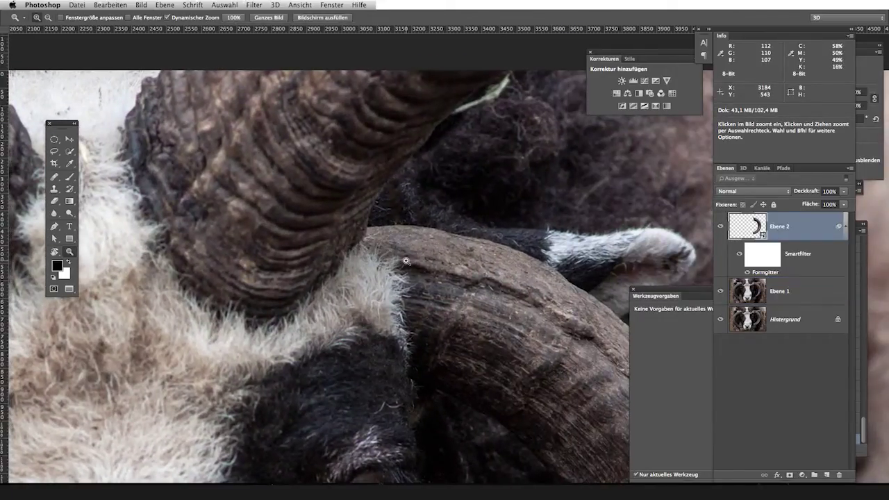
Add an empty layer and pick a soft round brush tip at 26 px
key("ctrl+shift+alt+n")
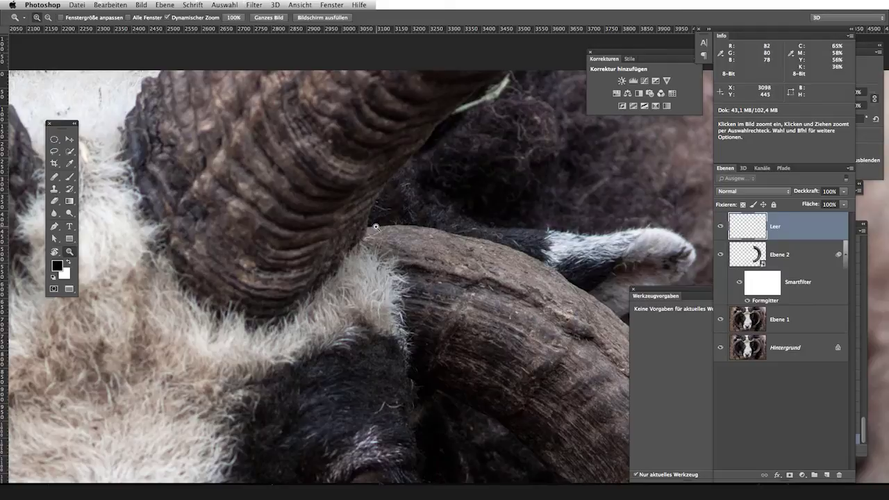
key("b")
right_click(347, 227)
left_click(469, 298)
left_click_drag(429, 247, 410, 249)
key("Return")
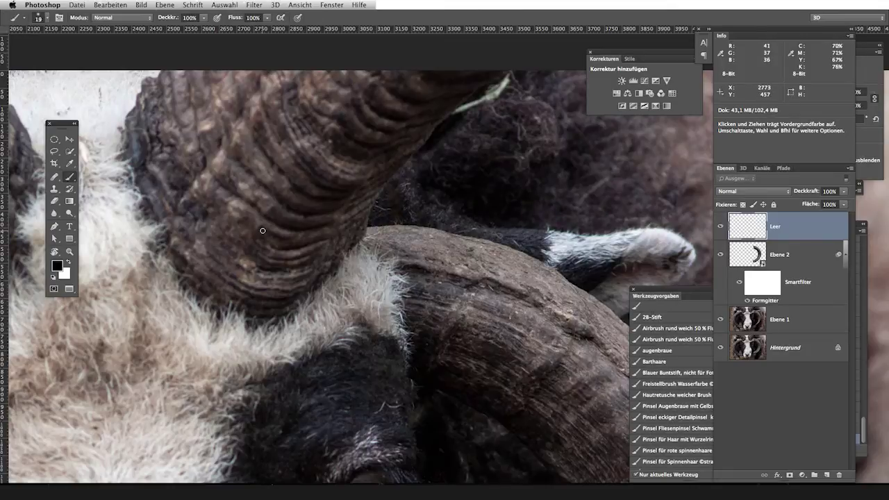
Enable Shape Dynamics with 7% minimum diameter and set brush hardness to 45%
key("F5")
left_click(117, 171)
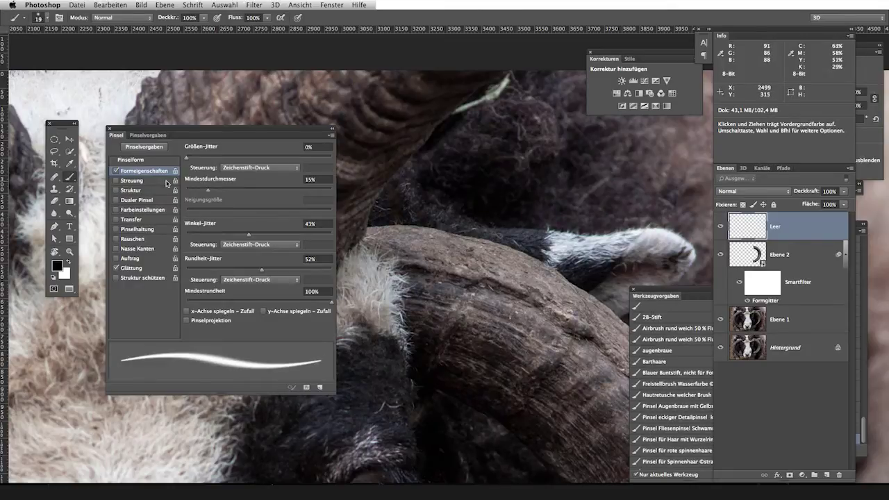
left_click_drag(209, 191, 196, 191)
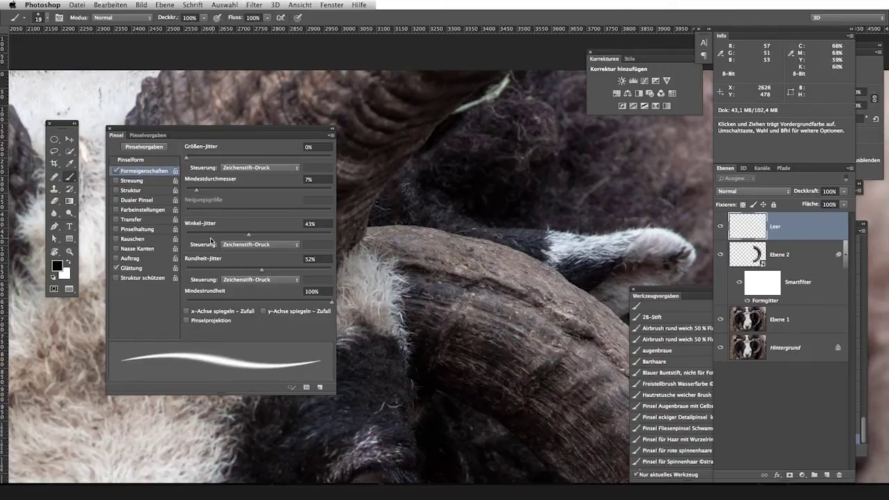
left_click(132, 160)
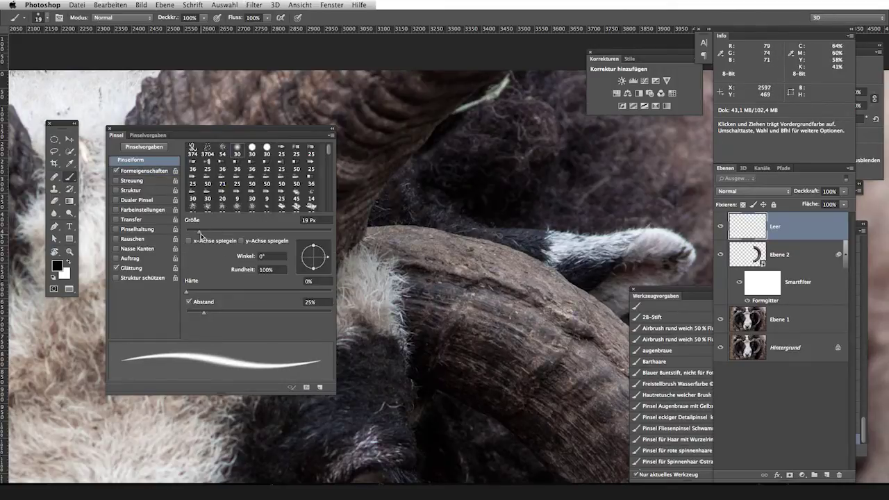
left_click_drag(188, 291, 251, 291)
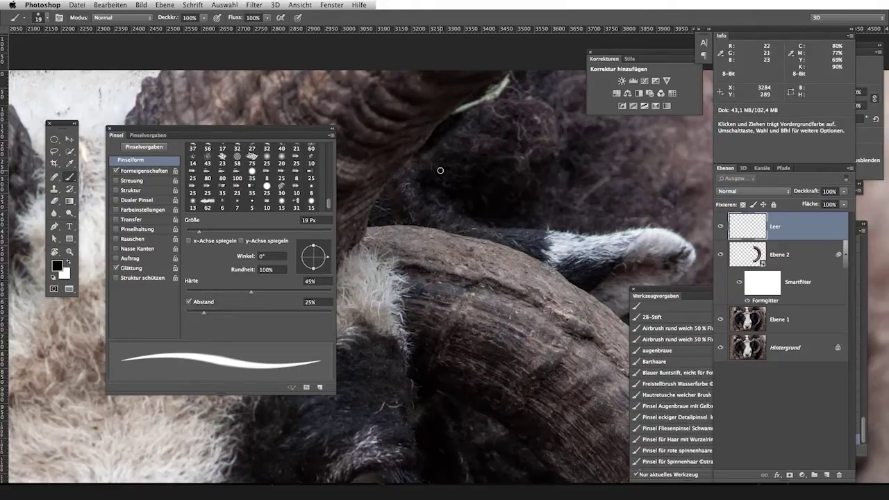
Test white and fur-sampled grey strokes, shrink the brush to 9 px, and undo the grey tests
key("x")
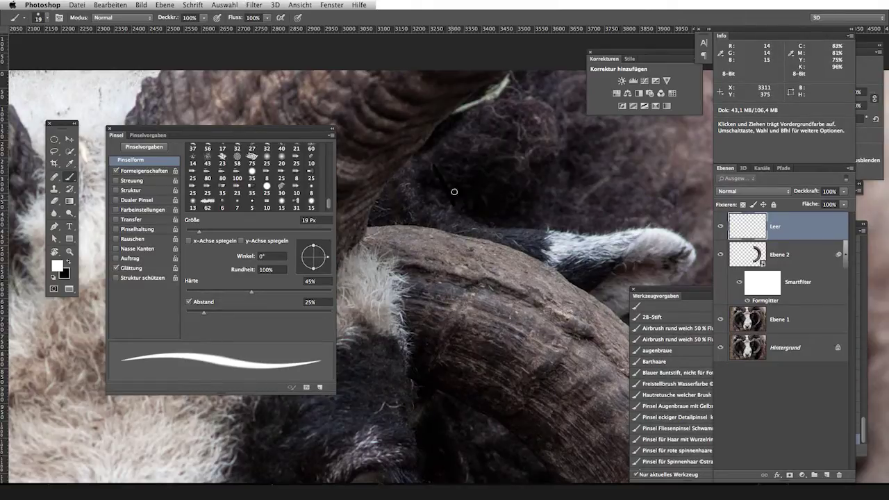
left_click_drag(476, 200, 443, 168)
left_click(364, 276, "alt")
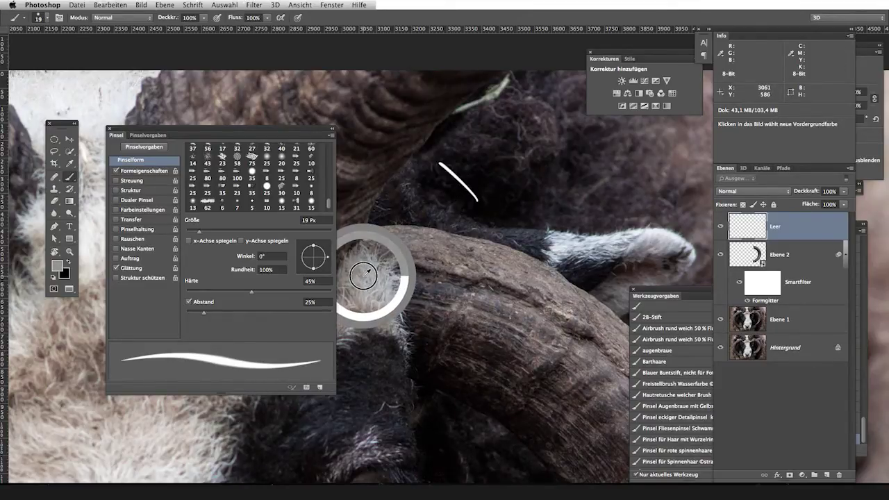
mouse_move(426, 169)
left_mouse_down()
mouse_move(449, 192)
mouse_move(425, 201)
mouse_move(442, 204)
mouse_move(396, 206)
left_mouse_up()
key("bracketleft")
key("ctrl+alt+z")
key("ctrl+alt+z")
key("ctrl+alt+z")
key("ctrl+alt+z")
key("ctrl+alt+z")
key("ctrl+alt+z")
key("ctrl+alt+z")
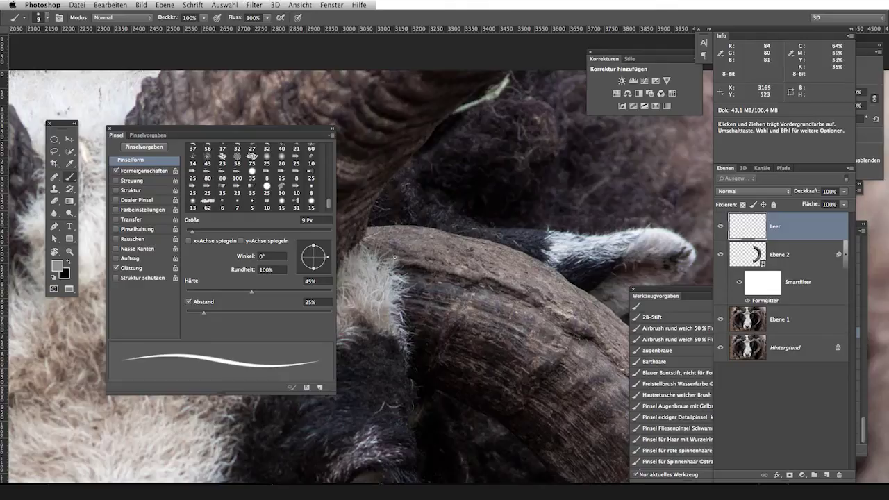
Zoom in on the horn edge and paint thin white hair strands over it
left_click_drag(225, 130, 171, 125)
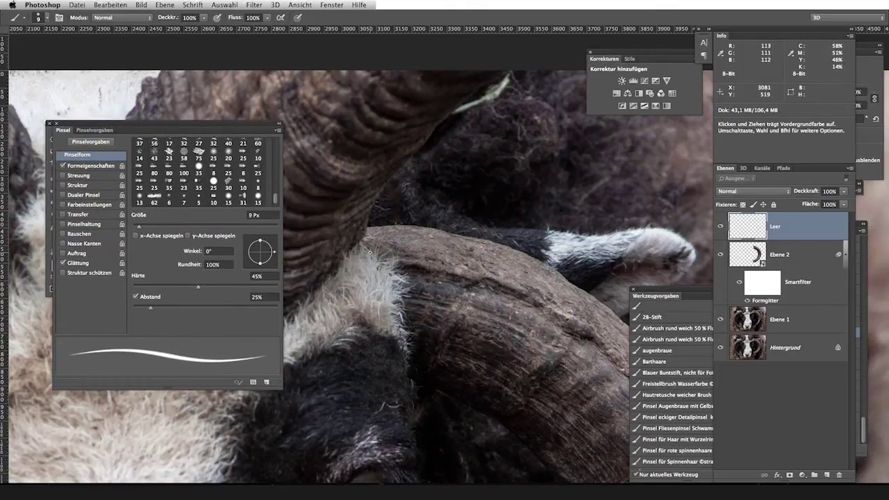
key("z")
left_click_drag(372, 248, 422, 234)
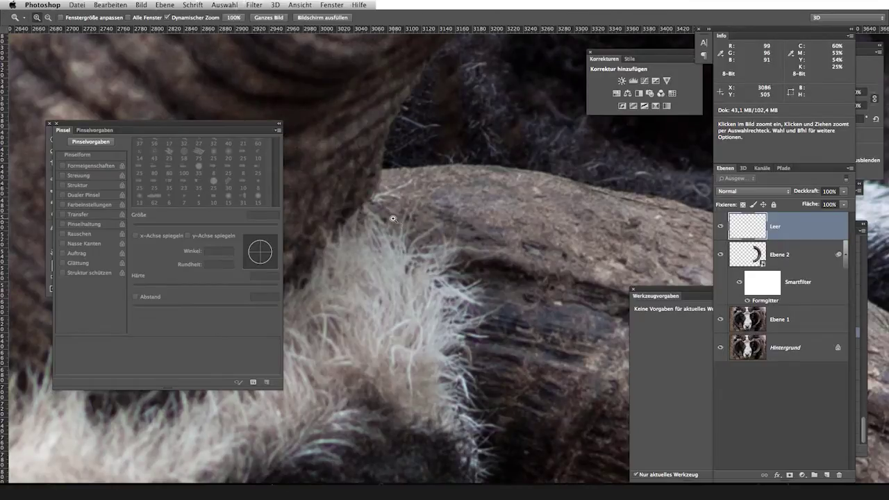
key("b")
mouse_move(372, 205)
left_mouse_down()
mouse_move(378, 184)
mouse_move(393, 185)
left_mouse_up()
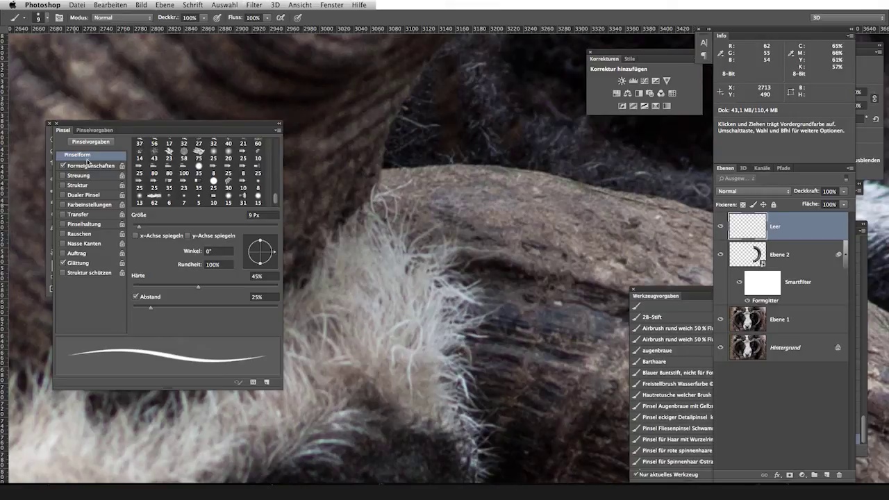
Set the background colour to a light grey sampled from the fur
left_click_drag(122, 125, 171, 149)
left_click(67, 271)
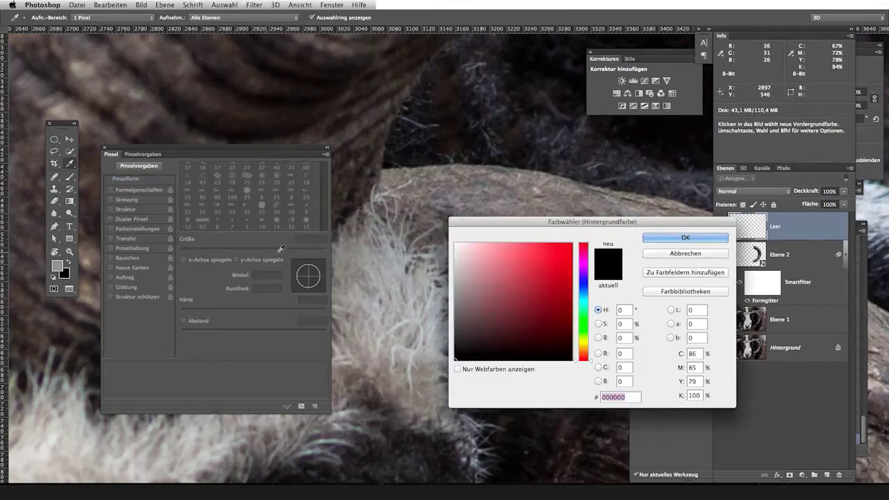
left_click(400, 272)
left_click_drag(457, 271, 454, 263)
key("Return")
key("b")
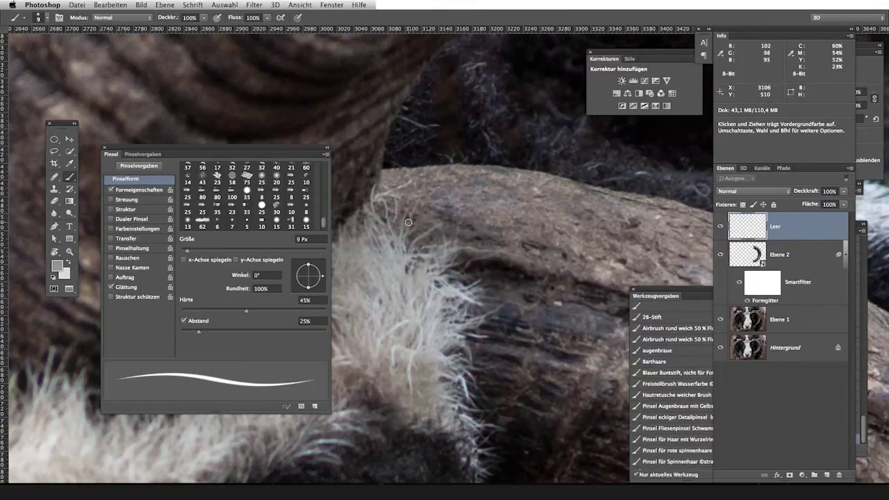
Add Color Dynamics with 54% foreground/background jitter and raise minimum diameter to 28%
left_click(129, 229)
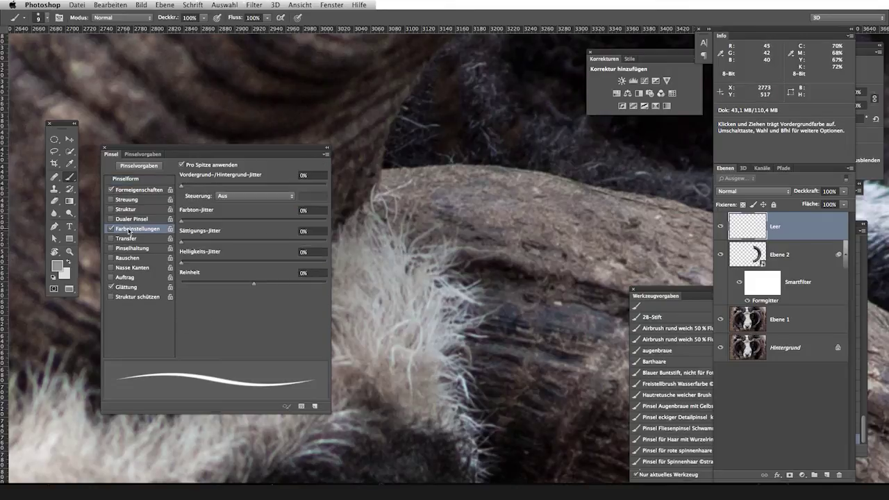
left_click_drag(182, 186, 258, 185)
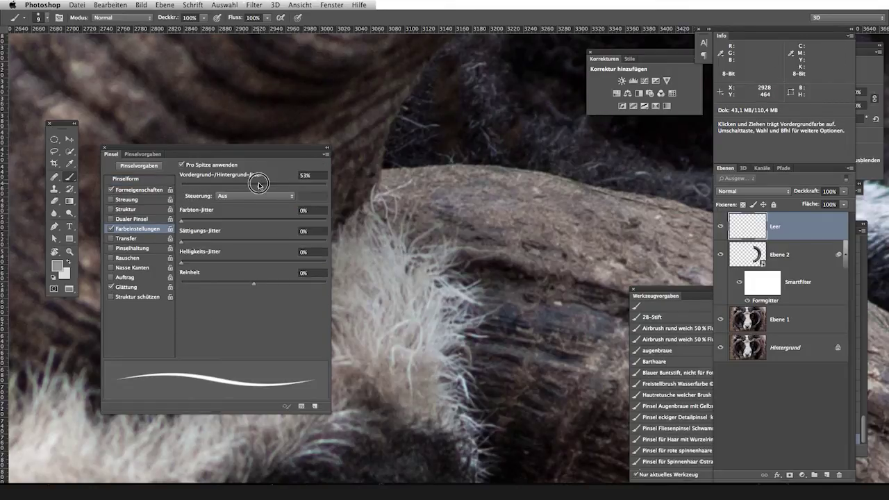
left_click_drag(436, 202, 428, 177)
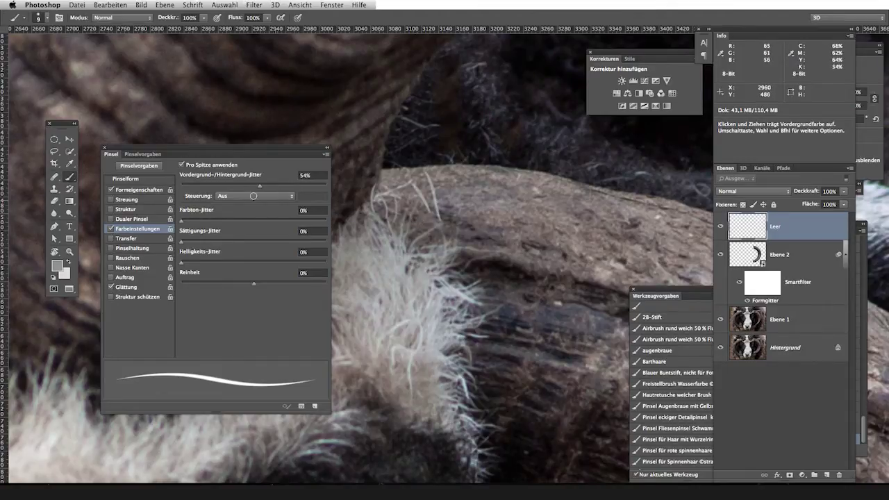
left_click(122, 190)
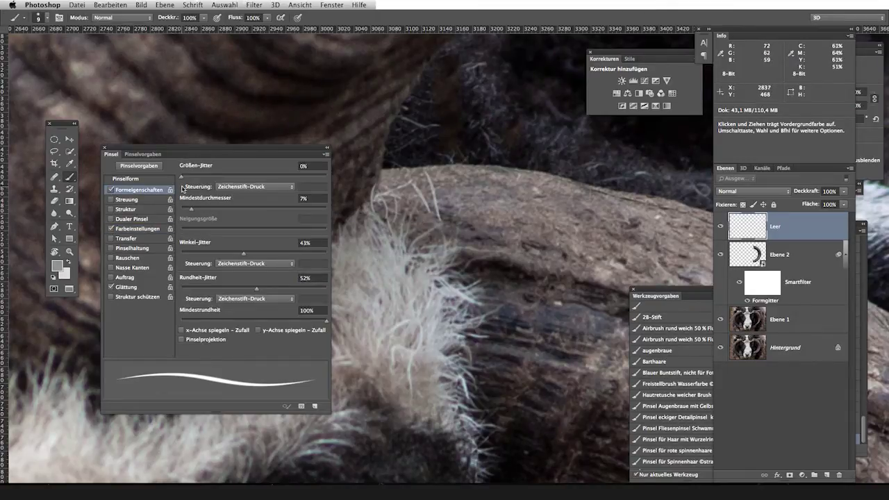
left_click_drag(190, 208, 223, 211)
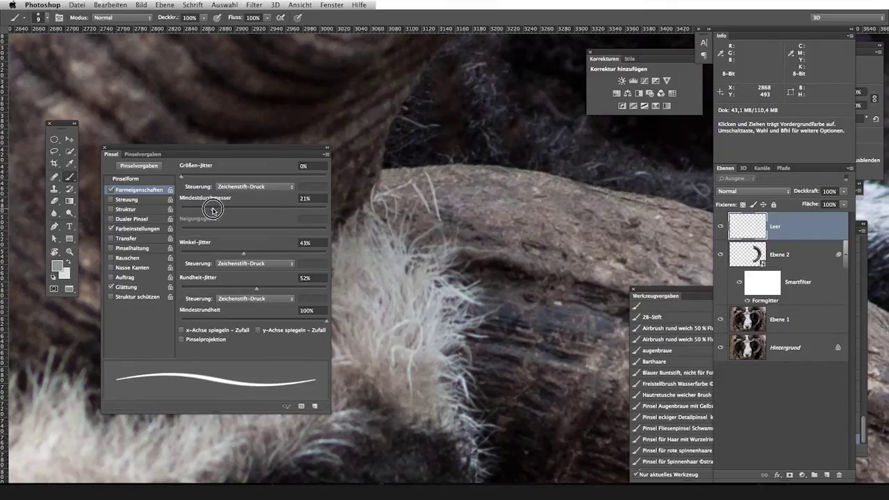
Paint more light hair strands over the horn, undoing and redoing some
left_click_drag(459, 205, 436, 175)
left_click_drag(455, 214, 425, 184)
key("ctrl+alt+z")
key("ctrl+alt+z")
key("ctrl+alt+z")
key("ctrl+alt+z")
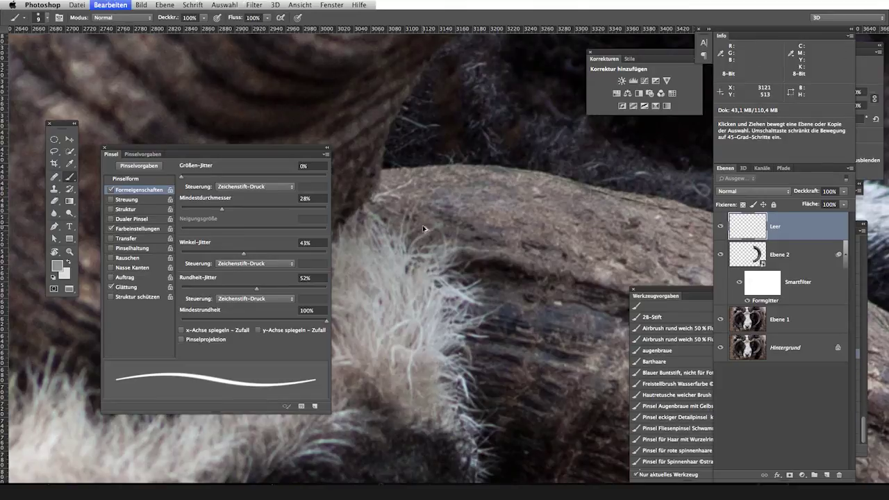
key("ctrl+shift+z")
key("ctrl+alt+z")
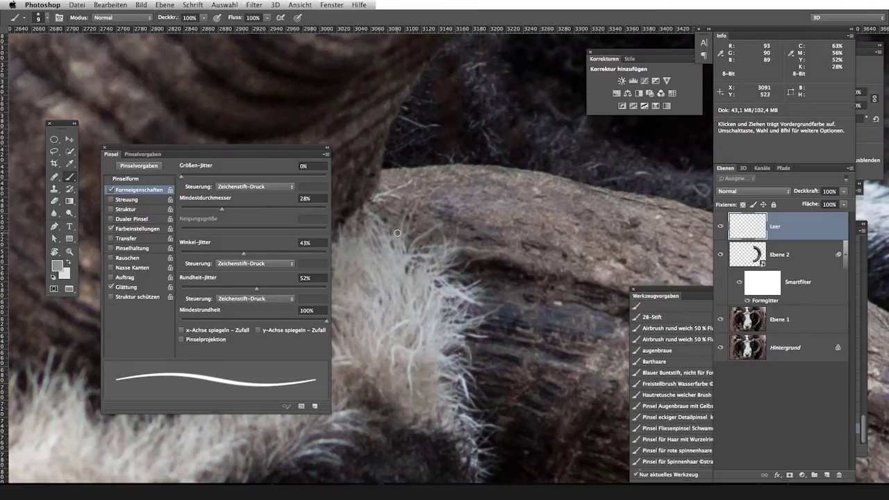
Paint a light strand onto the horn, then reframe the view close on the horn-edge fur
mouse_move(394, 230)
left_mouse_down()
mouse_move(400, 199)
mouse_move(376, 197)
left_mouse_up()
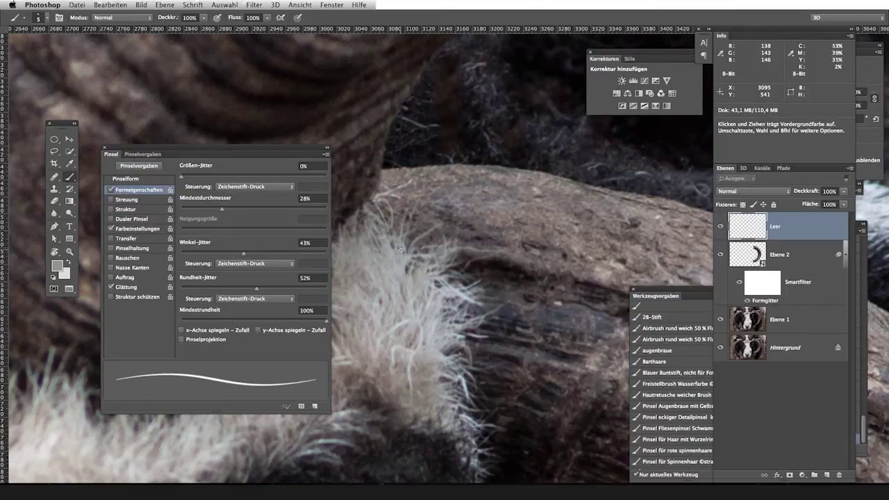
key("z")
left_click_drag(401, 249, 412, 175)
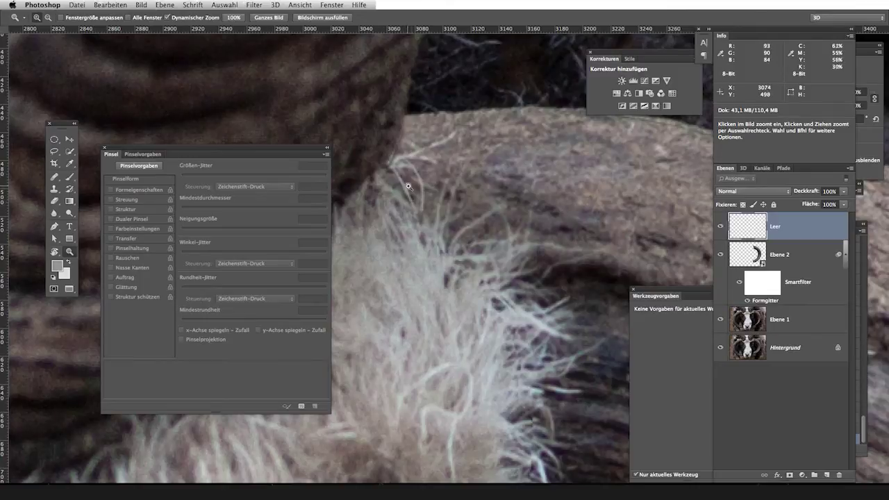
key("ctrl+minus")
key("ctrl+minus")
key("ctrl+minus")
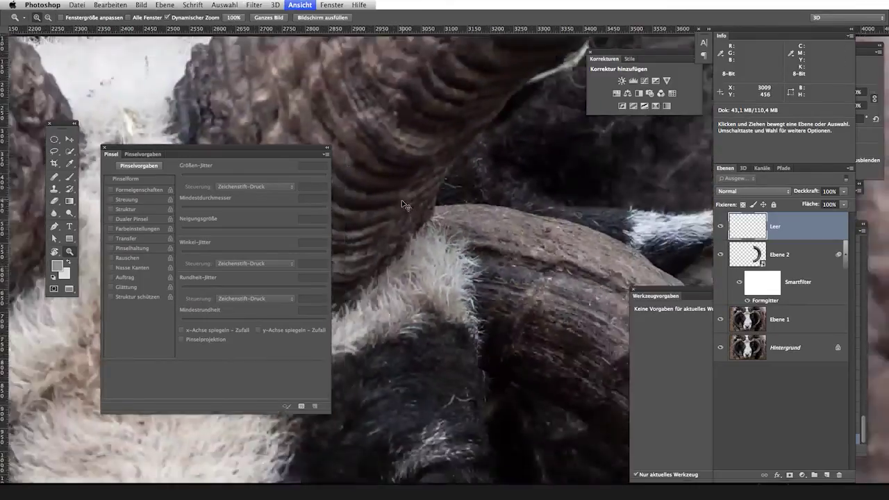
key("ctrl+minus")
key("F5")
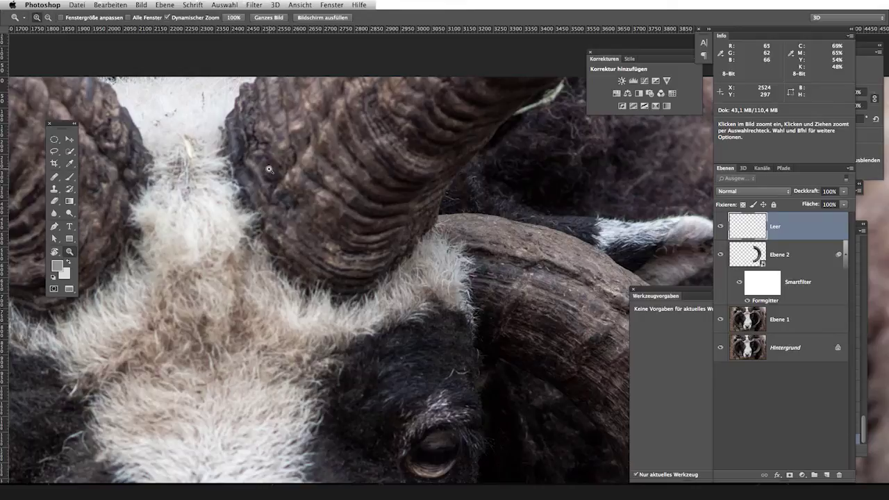
mouse_move(327, 199)
left_mouse_down()
mouse_move(275, 198)
mouse_move(317, 204)
left_mouse_up()
left_click_drag(378, 203, 403, 229)
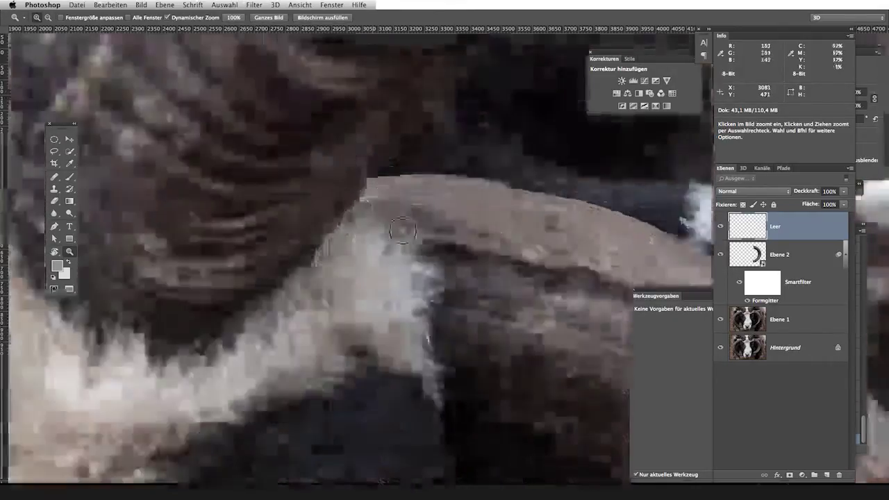
Paint light hair strands across the horn edge, some poking up above it
key("b")
mouse_move(368, 140)
left_mouse_down()
mouse_move(364, 169)
mouse_move(397, 166)
mouse_move(385, 193)
mouse_move(361, 198)
mouse_move(374, 234)
mouse_move(385, 199)
left_mouse_up()
left_click_drag(397, 229, 379, 255)
left_click_drag(393, 220, 416, 268)
mouse_move(393, 199)
left_mouse_down()
mouse_move(406, 226)
mouse_move(378, 219)
mouse_move(380, 167)
mouse_move(370, 148)
left_mouse_up()
mouse_move(391, 182)
left_mouse_down()
mouse_move(394, 147)
mouse_move(368, 154)
left_mouse_up()
left_click_drag(399, 169, 414, 164)
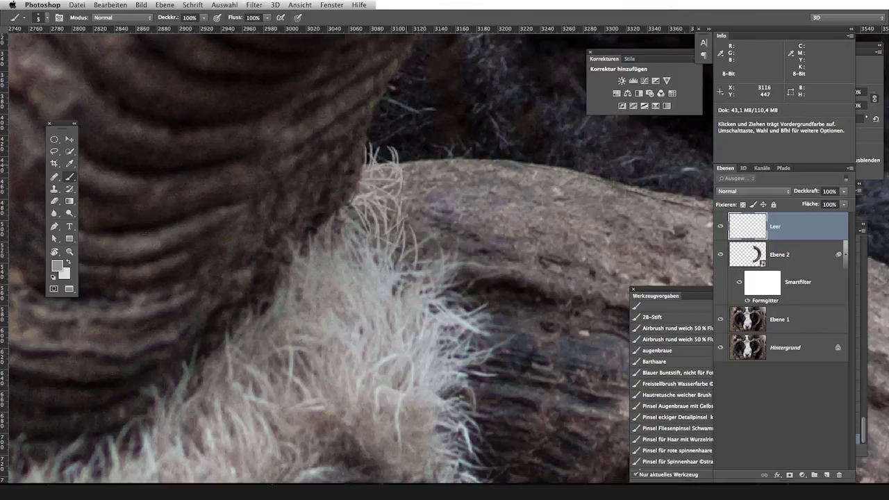
Add more strands along the fur's edge, upper-left side, top and further right
mouse_move(377, 200)
left_mouse_down()
mouse_move(379, 246)
mouse_move(395, 231)
left_mouse_up()
left_click_drag(414, 265, 413, 153)
mouse_move(420, 199)
left_mouse_down()
mouse_move(410, 147)
mouse_move(438, 164)
mouse_move(414, 146)
mouse_move(390, 182)
mouse_move(380, 159)
left_mouse_up()
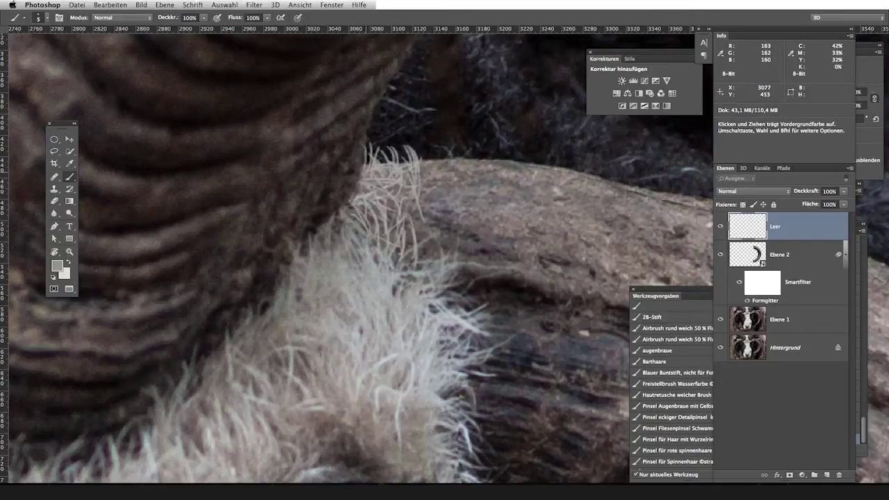
mouse_move(352, 197)
left_mouse_down()
mouse_move(343, 164)
mouse_move(354, 140)
left_mouse_up()
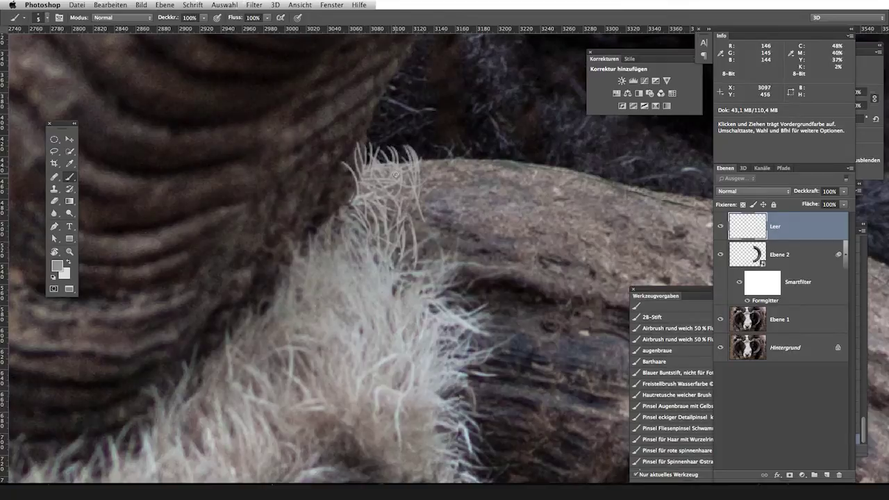
left_click_drag(400, 165, 389, 144)
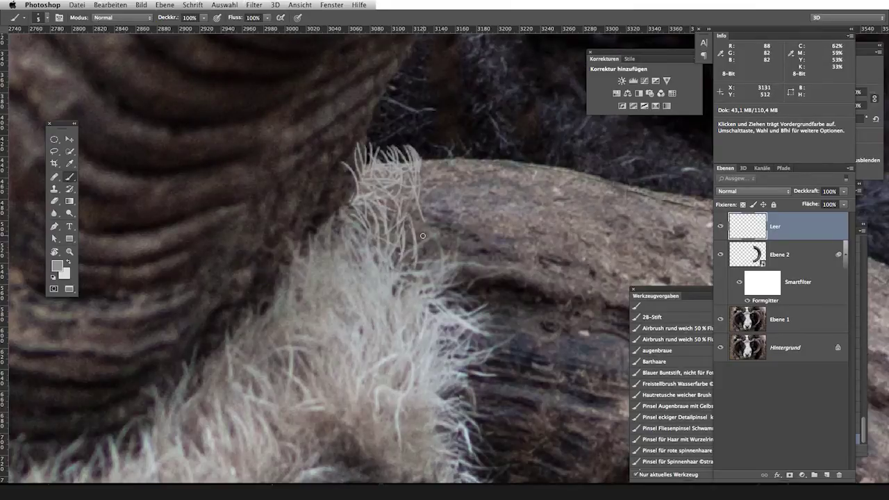
left_click_drag(425, 195, 417, 147)
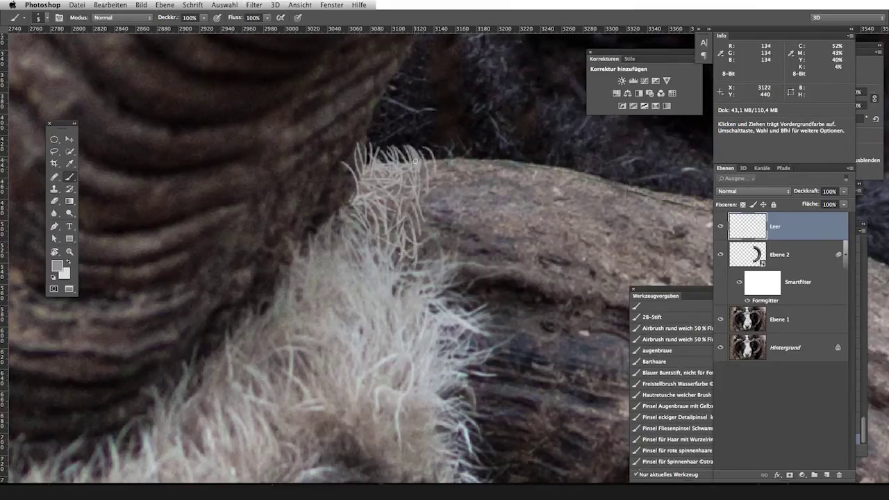
Apply a Gaussian Blur of radius 0,3 px to the painted strands
key("ctrl+alt+f")
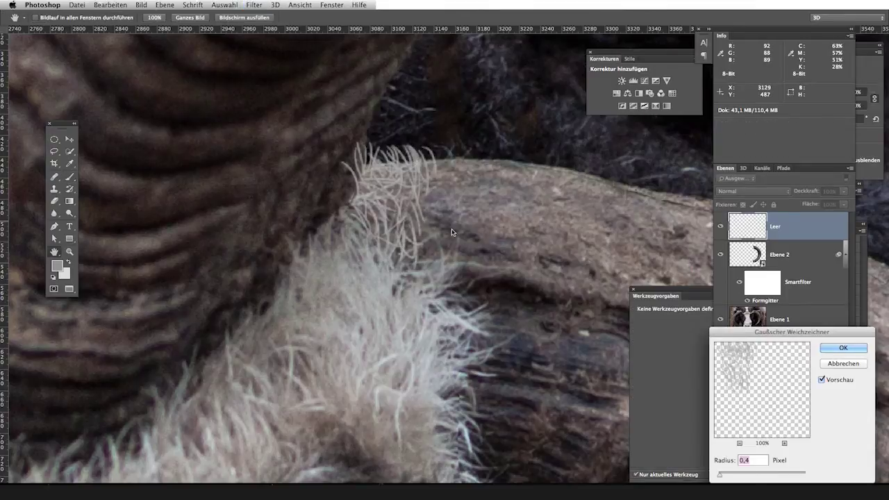
left_click_drag(747, 336, 547, 210)
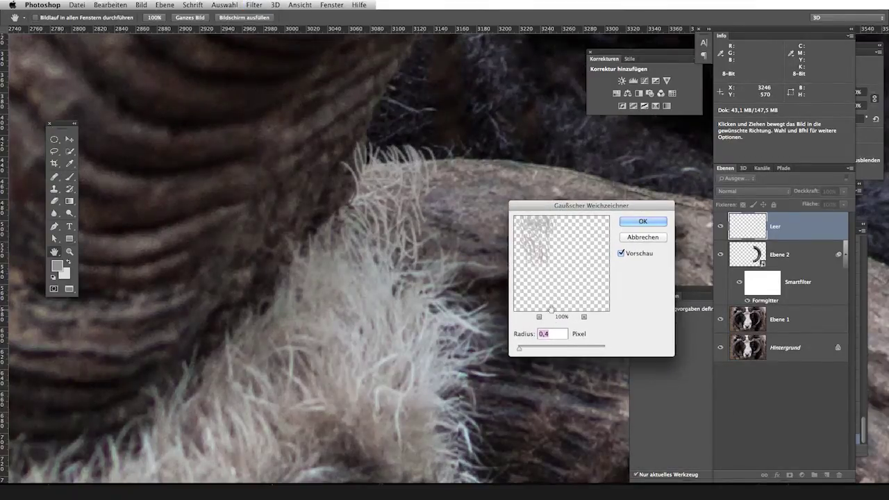
type("0,3")
key("Return")
key("b")
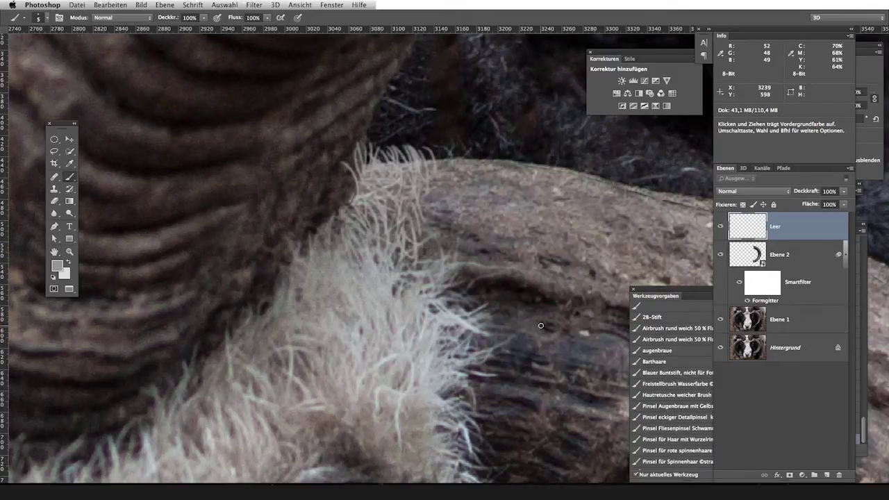
Zoom in and paint more strands beside and atop the tuft over the horn
key("z")
left_click(427, 222)
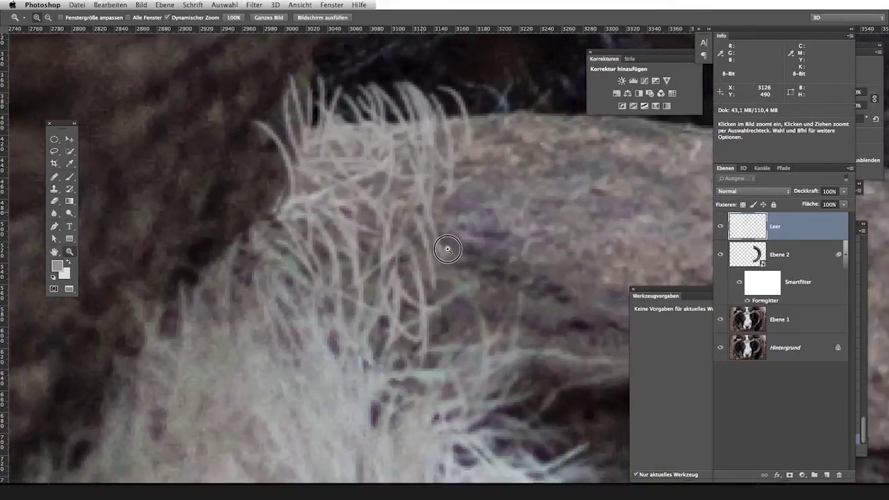
key("b")
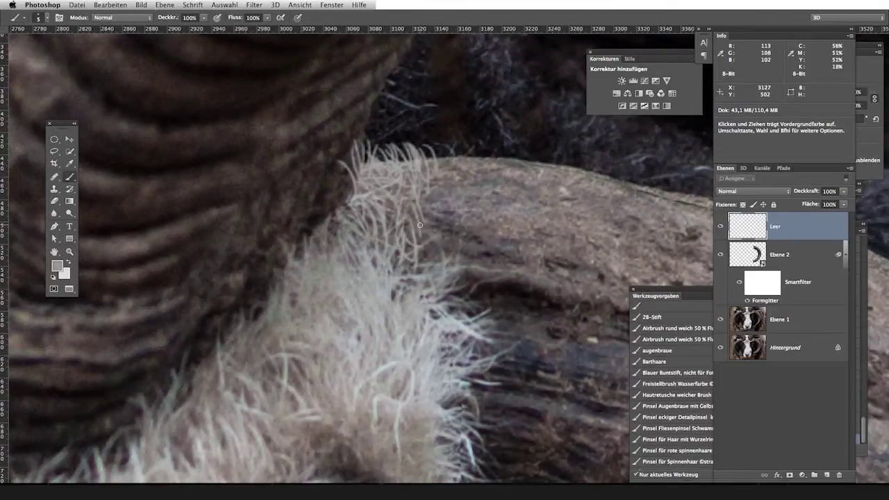
left_click_drag(425, 212, 437, 256)
mouse_move(436, 196)
left_mouse_down()
mouse_move(424, 232)
mouse_move(427, 194)
mouse_move(438, 257)
mouse_move(417, 263)
left_mouse_up()
mouse_move(379, 104)
left_mouse_down()
mouse_move(371, 140)
mouse_move(379, 114)
left_mouse_up()
mouse_move(386, 170)
left_mouse_down()
mouse_move(383, 118)
mouse_move(409, 149)
mouse_move(408, 121)
left_mouse_up()
left_click_drag(425, 173, 420, 125)
mouse_move(397, 161)
left_mouse_down()
mouse_move(399, 130)
mouse_move(397, 157)
left_mouse_up()
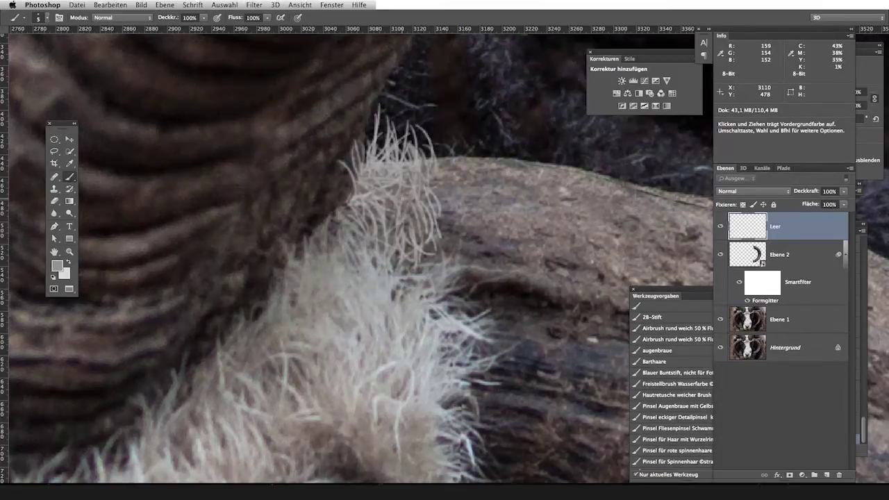
Move the brush presets list and scroll down through it
left_click_drag(657, 295, 592, 217)
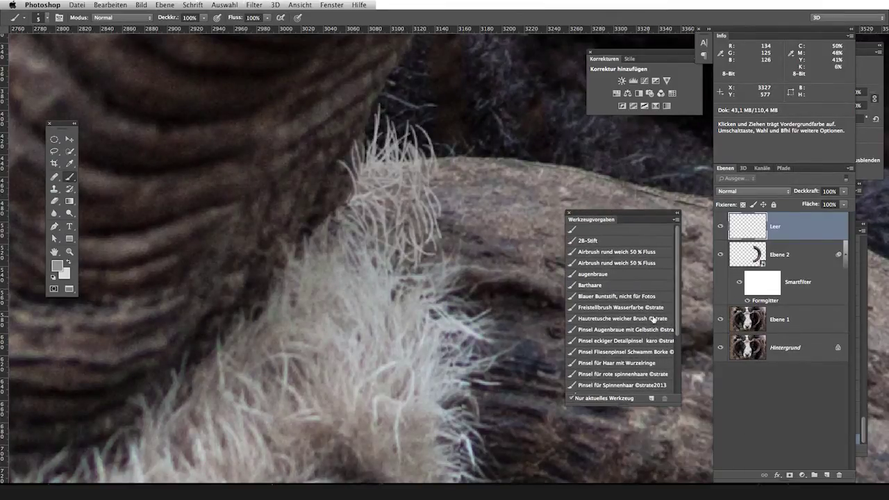
scroll(677, 327, "down", 2)
scroll(677, 327, "down", 5)
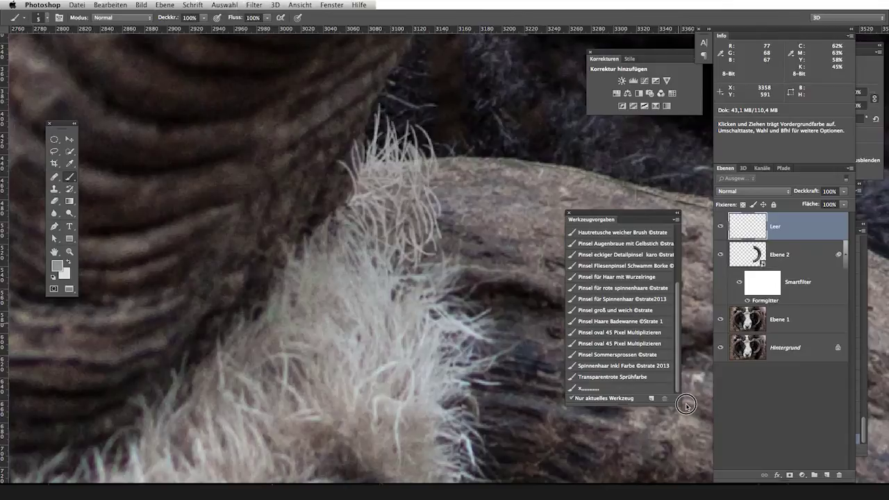
In the History panel, revert to the Pinsel state just before Gaußscher Weichzeichner
left_click(331, 5)
left_click(379, 237)
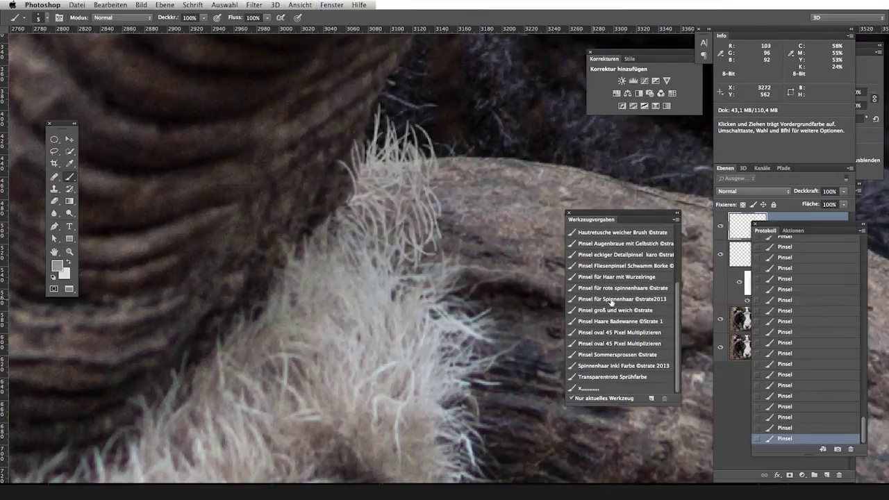
left_click_drag(867, 420, 866, 400)
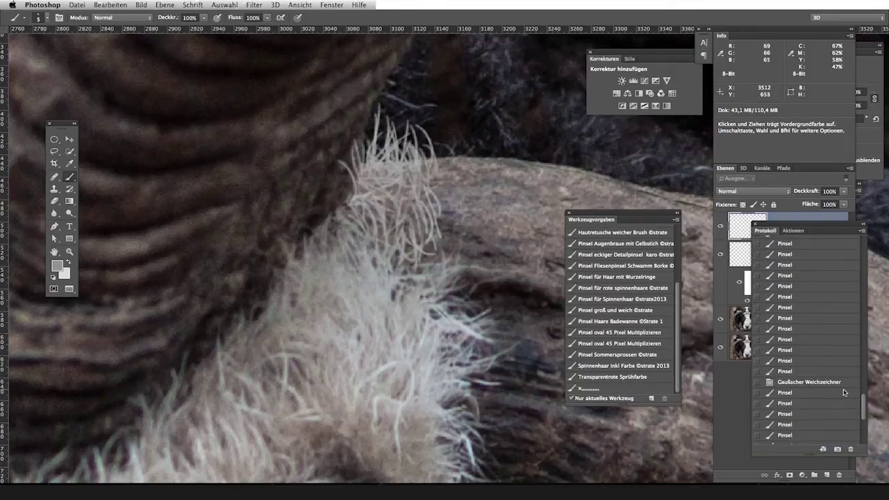
left_click(817, 383)
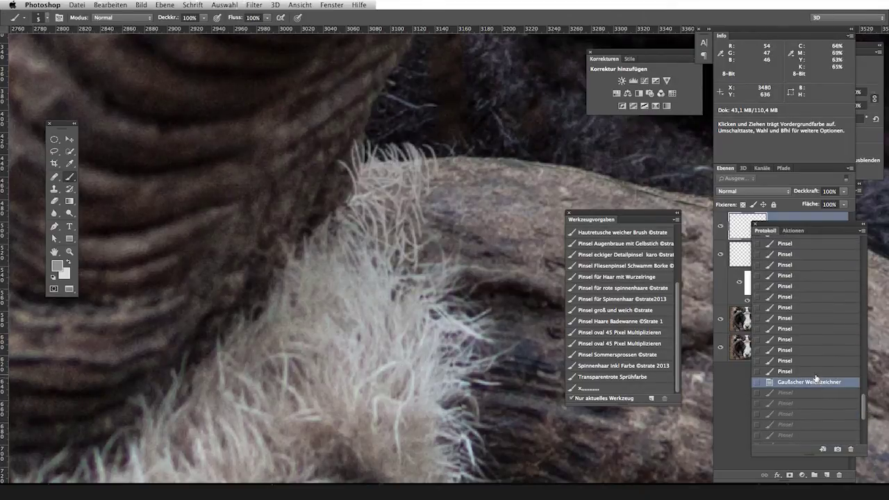
left_click(814, 373)
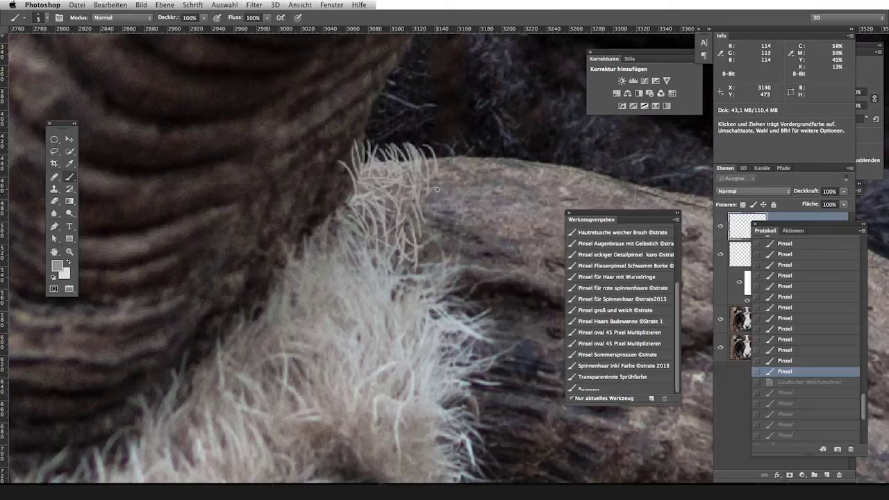
Paint fresh light strands that extend the fur tuft upward over the horn
left_click_drag(437, 189, 435, 165)
left_click_drag(429, 215, 434, 191)
left_click_drag(425, 235, 438, 180)
left_click_drag(419, 253, 427, 208)
left_click_drag(375, 173, 371, 133)
mouse_move(393, 161)
left_mouse_down()
mouse_move(387, 118)
mouse_move(387, 129)
mouse_move(408, 130)
left_mouse_up()
mouse_move(380, 237)
left_mouse_down()
mouse_move(367, 199)
mouse_move(386, 201)
left_mouse_up()
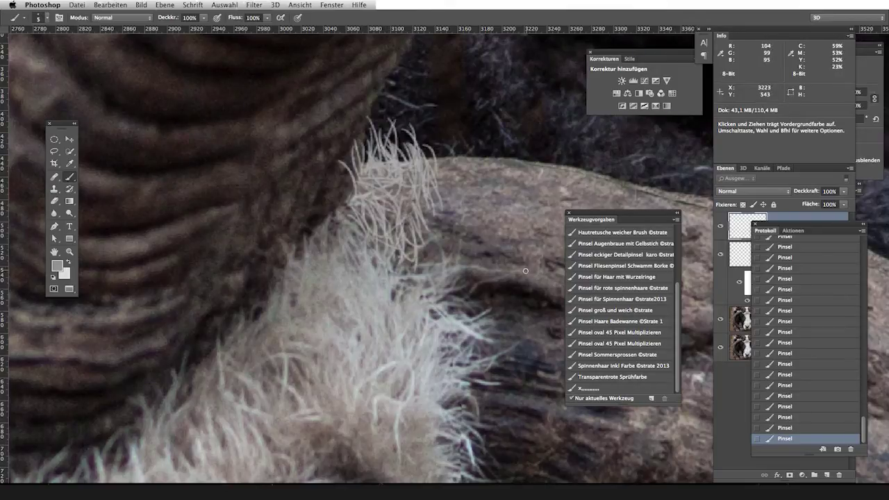
key("ctrl")
Create a second empty layer and move it below the first Leer layer
key("ctrl+shift+alt+n")
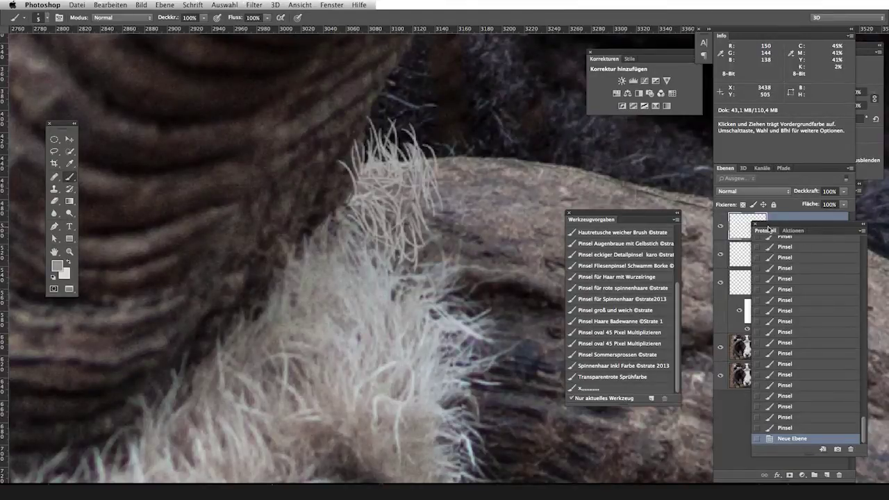
left_click_drag(788, 227, 507, 47)
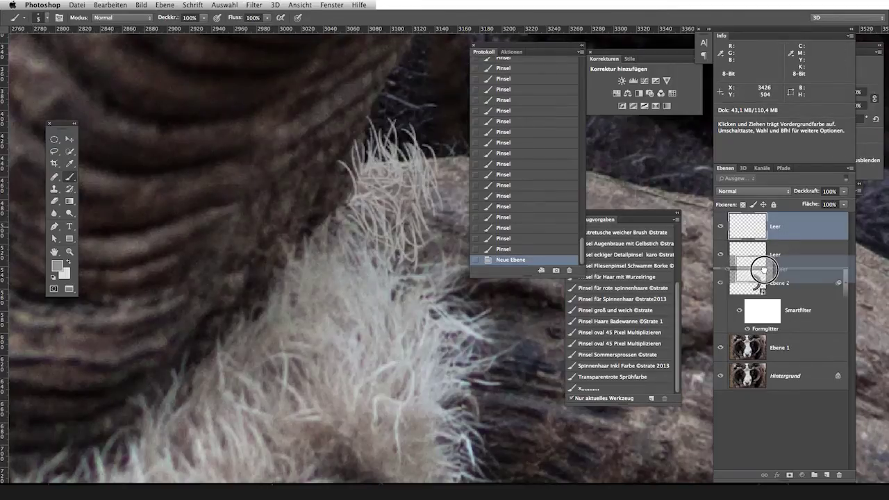
left_click_drag(757, 239, 757, 271)
Paint hair strands over the horn edge on the new layer
left_click_drag(407, 195, 402, 139)
mouse_move(433, 174)
left_mouse_down()
mouse_move(423, 135)
mouse_move(429, 170)
mouse_move(353, 151)
mouse_move(357, 96)
left_mouse_up()
left_click_drag(381, 164, 375, 111)
mouse_move(394, 188)
left_mouse_down()
mouse_move(387, 145)
mouse_move(391, 179)
left_mouse_up()
left_click_drag(416, 221, 405, 202)
mouse_move(420, 203)
left_mouse_down()
mouse_move(437, 224)
mouse_move(432, 244)
left_mouse_up()
mouse_move(417, 265)
left_mouse_down()
mouse_move(408, 228)
mouse_move(350, 110)
left_mouse_up()
Check the whole head, zoom back in, and add short strands near the fur edge
key("ctrl+minus")
key("ctrl+minus")
key("ctrl+minus")
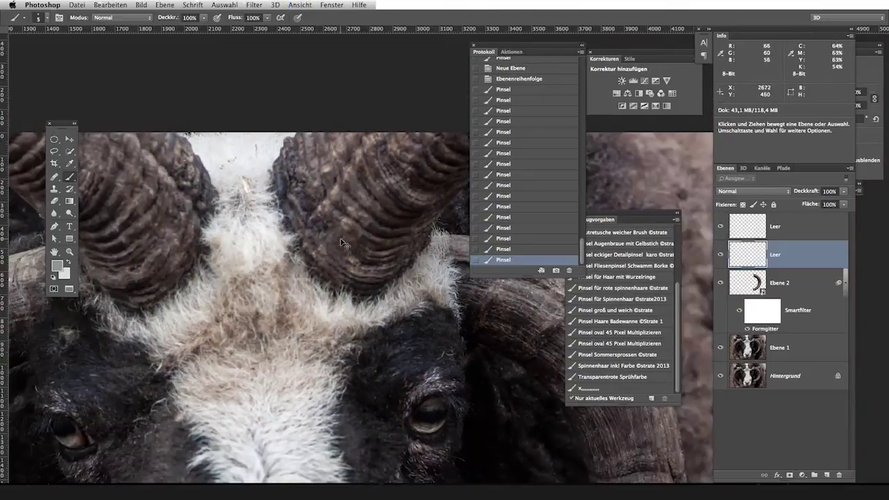
key("ctrl+minus")
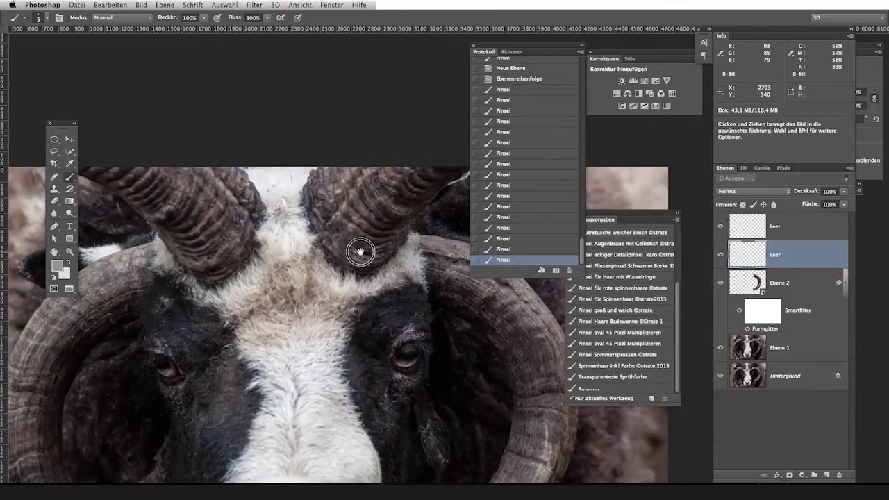
left_click_drag(372, 254, 311, 244)
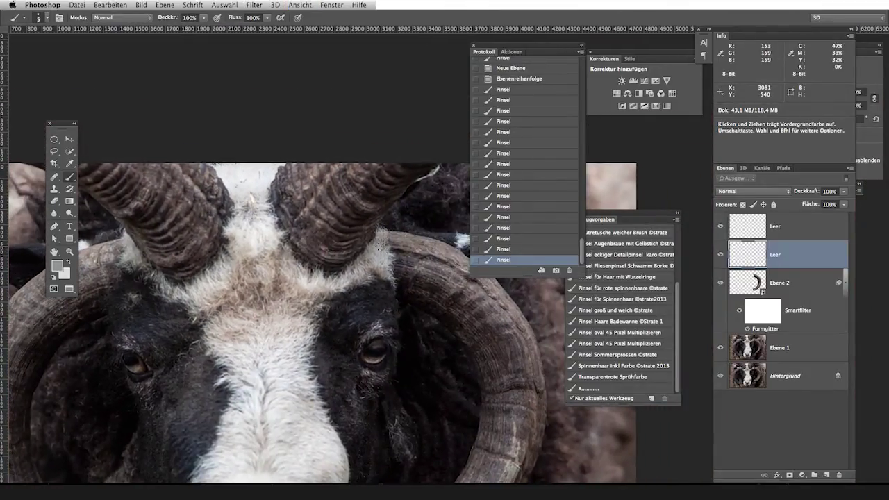
key("z")
left_click(376, 237)
key("b")
left_click_drag(349, 232, 350, 202)
left_click_drag(367, 243, 361, 219)
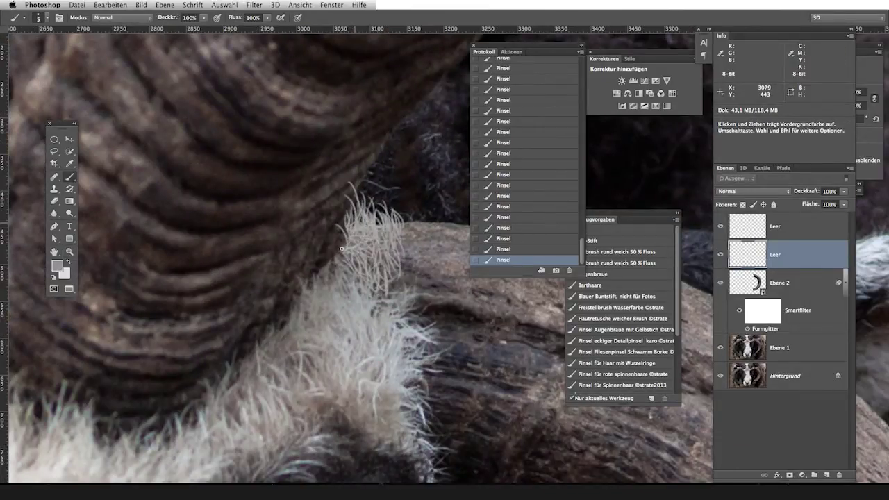
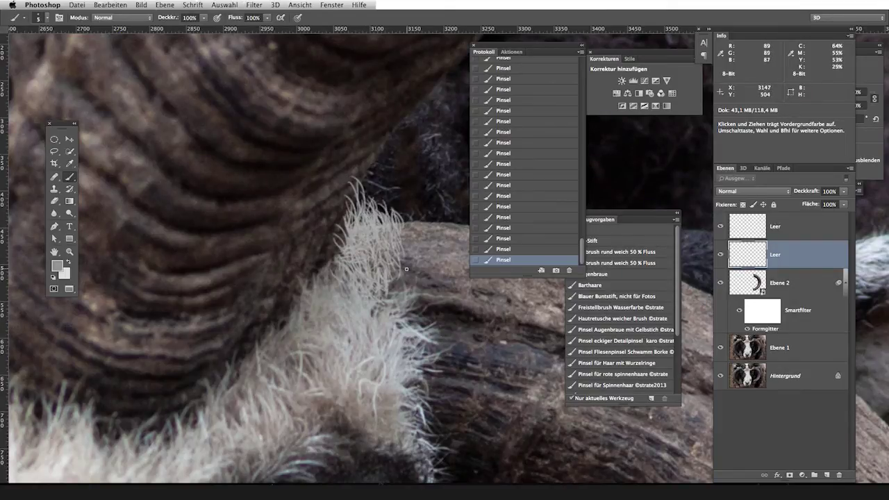
Apply a 0,3-pixel Gaussian Blur to both Leer hair layers
key("ctrl+alt+f")
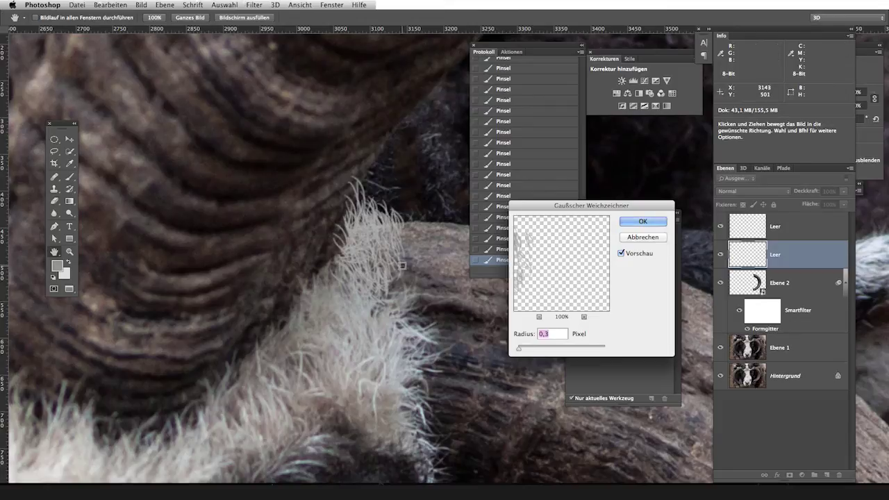
key("Return")
key("b")
key("alt+bracketright")
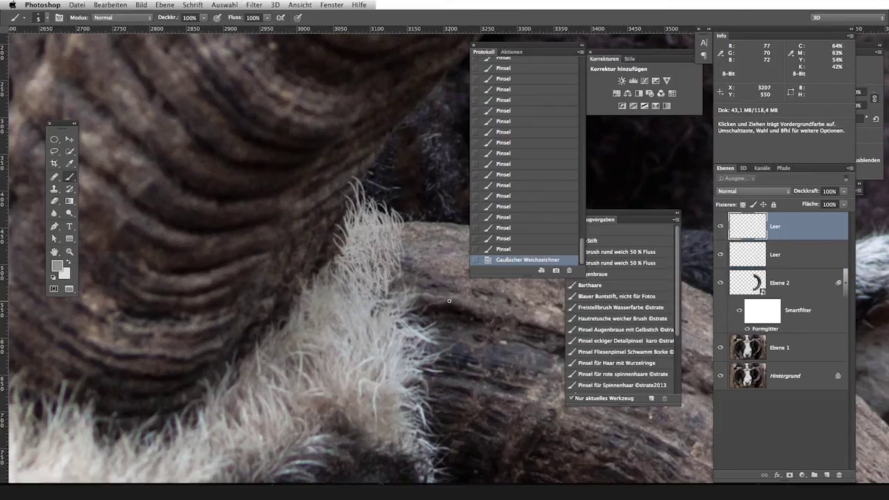
key("ctrl+alt+f")
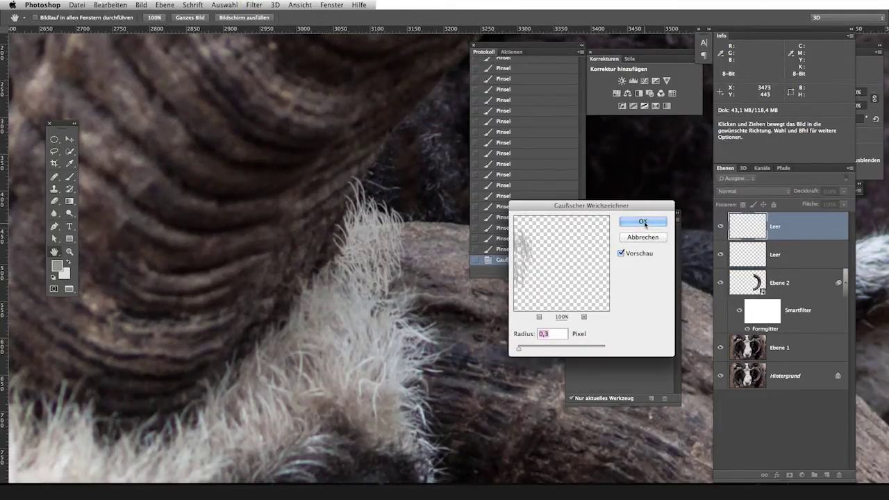
left_click(643, 222)
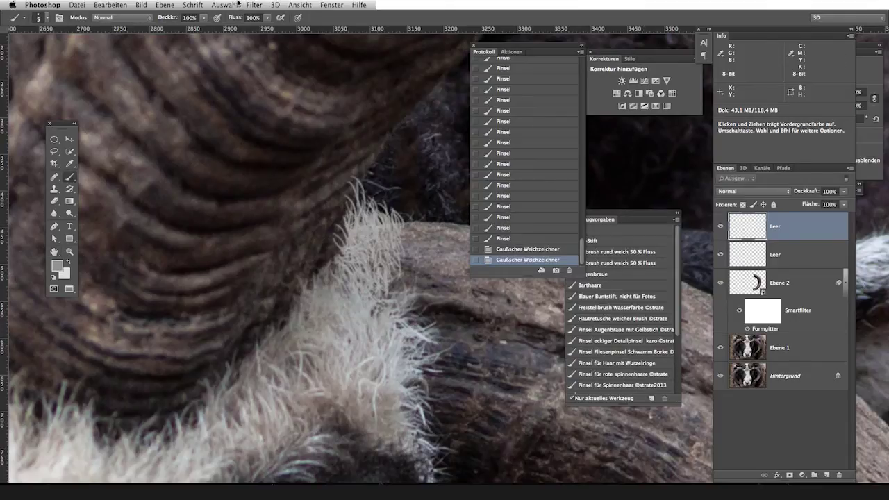
Zoom in close on the painted fur strands
left_click(253, 5)
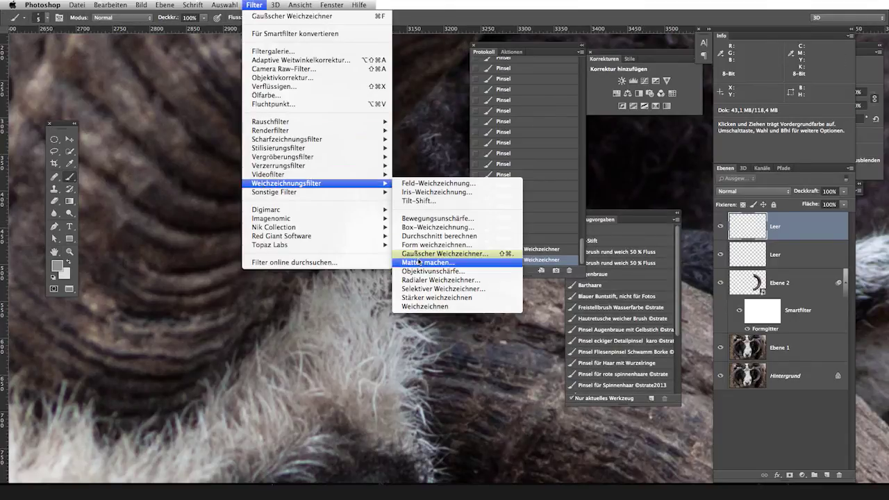
left_click(459, 332)
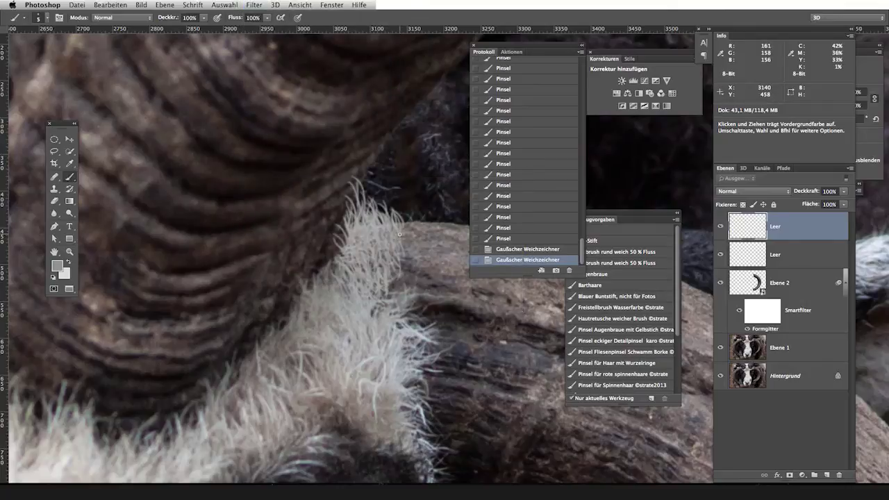
key("super")
key("super+space")
left_click_drag(383, 273, 416, 318)
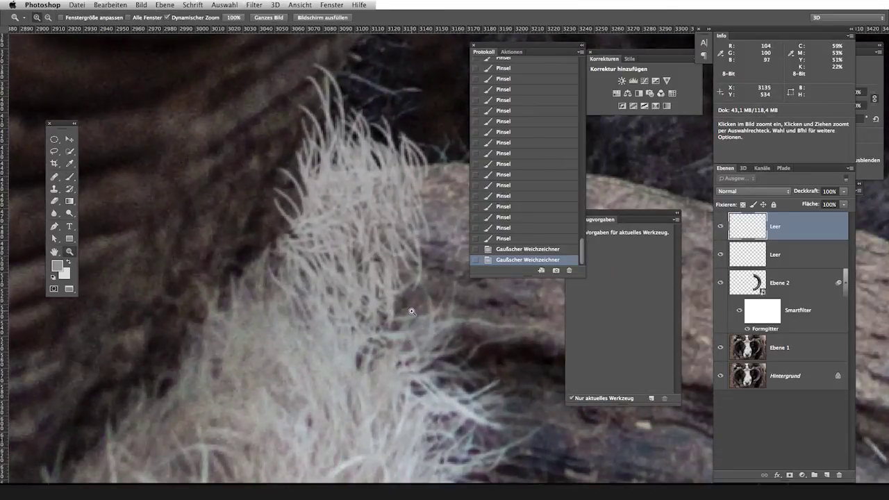
key("super")
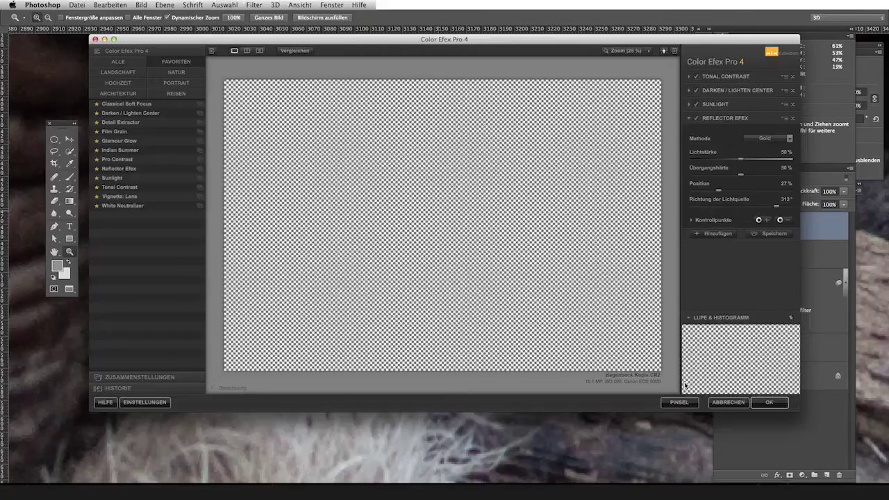
Close Color Efex Pro so Add Noise shows for the hair layer at 4,8 %, Gaussian
left_click(739, 404)
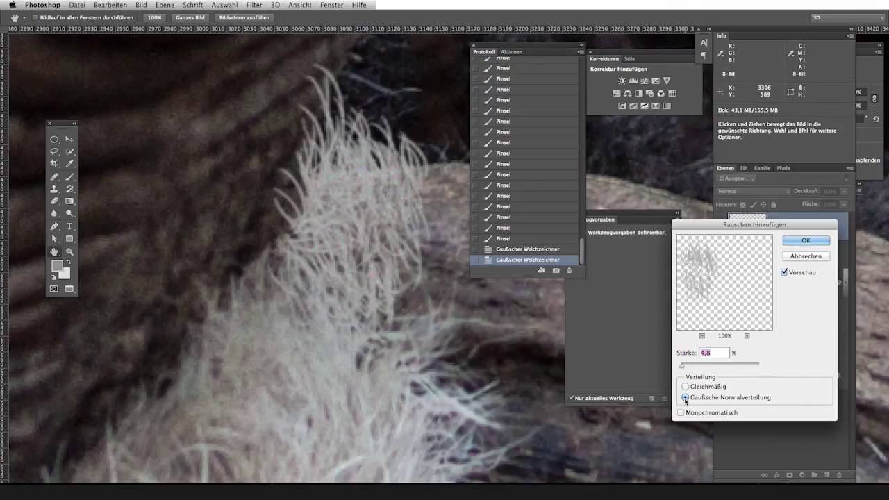
Add 2,45 % Gaussian noise to both Leer hair layers
left_click_drag(681, 365, 682, 368)
left_click(784, 272)
key("Return")
left_click(778, 263)
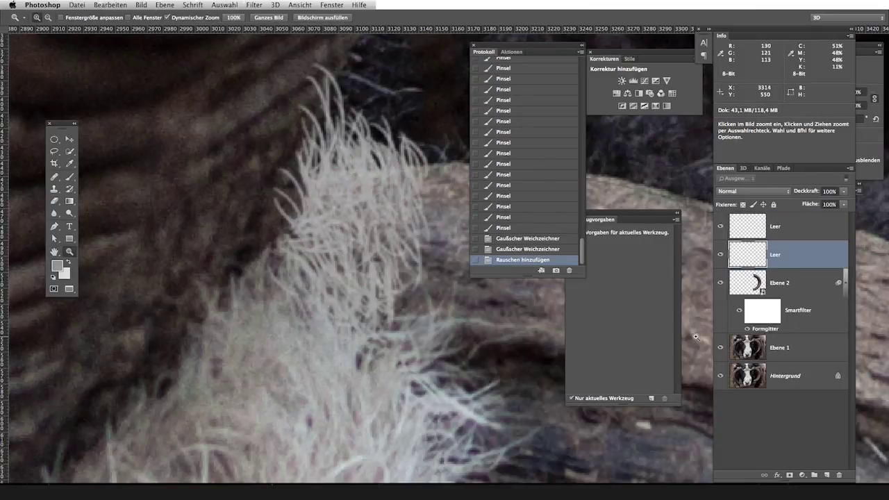
key("ctrl+alt+f")
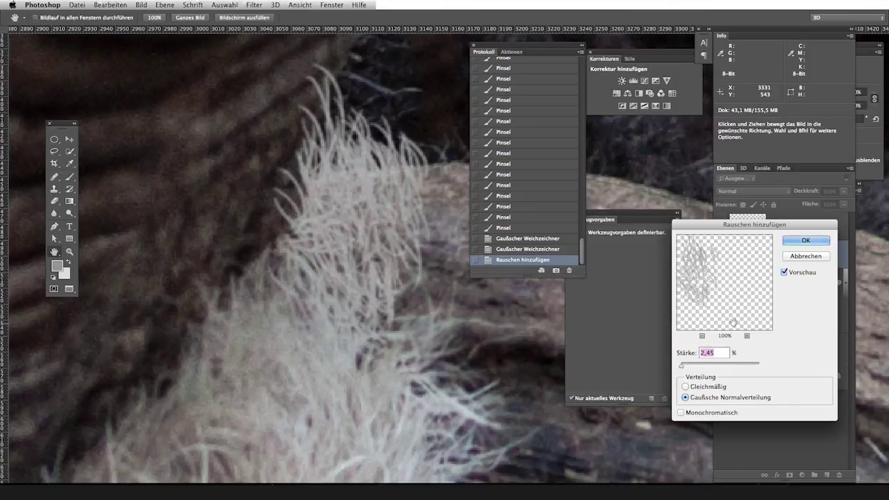
left_click(789, 241)
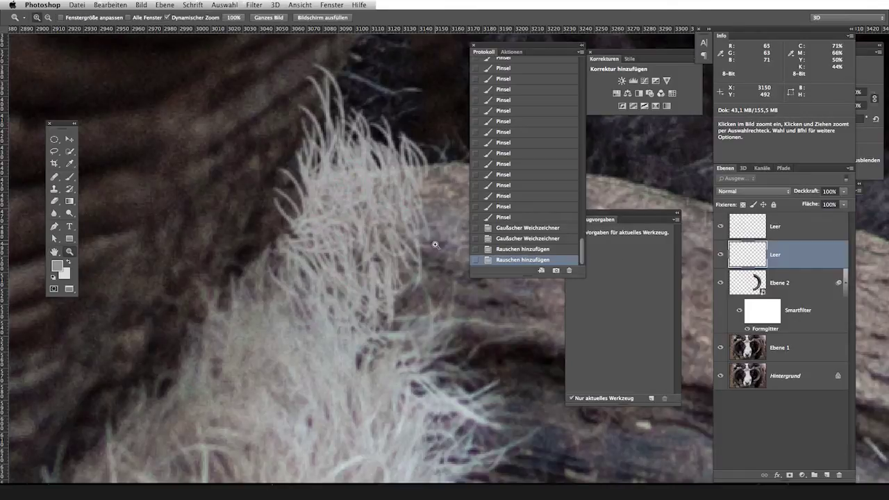
Merge the upper Leer layer down into the lower one
scroll(346, 272, "down", 5)
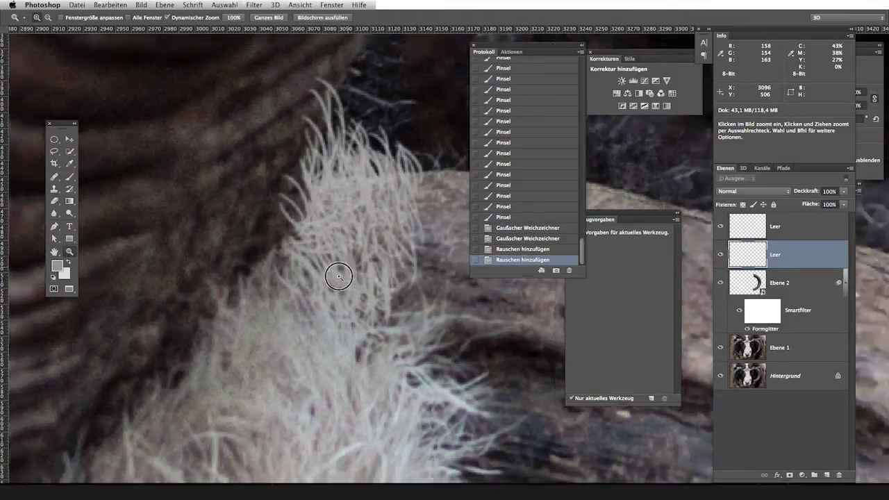
scroll(347, 316, "up", 1)
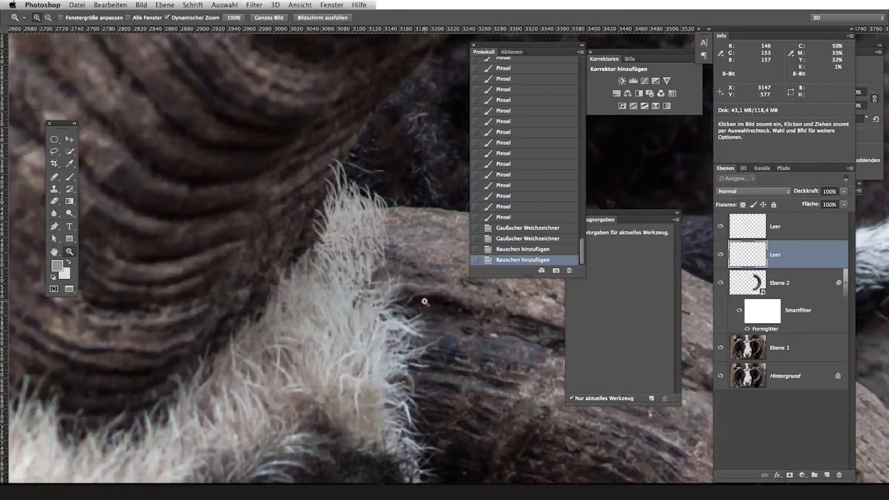
left_click(782, 223)
key("ctrl+e")
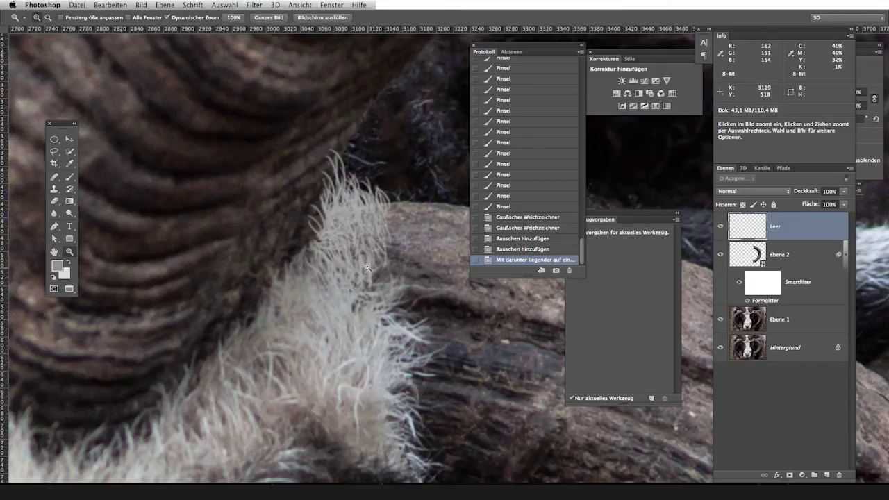
Zoom into the fur and raise the Levels black input point to darken the strands
left_click(378, 279)
left_click(384, 282)
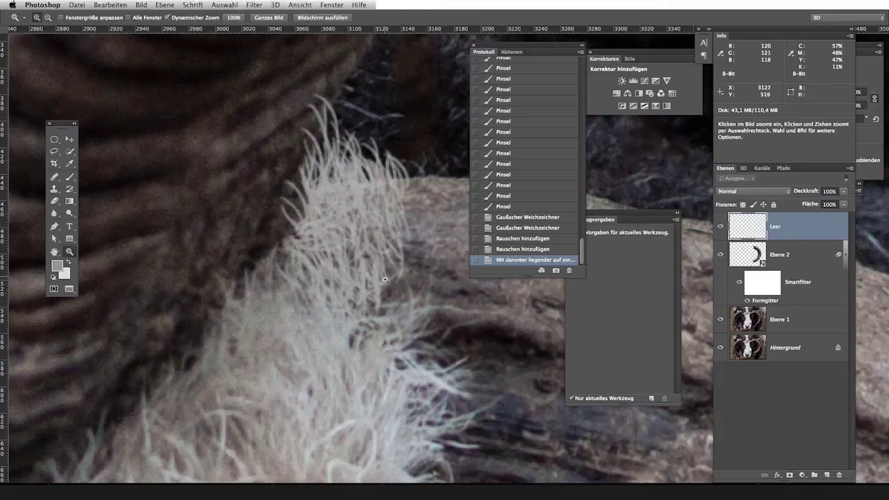
key("v")
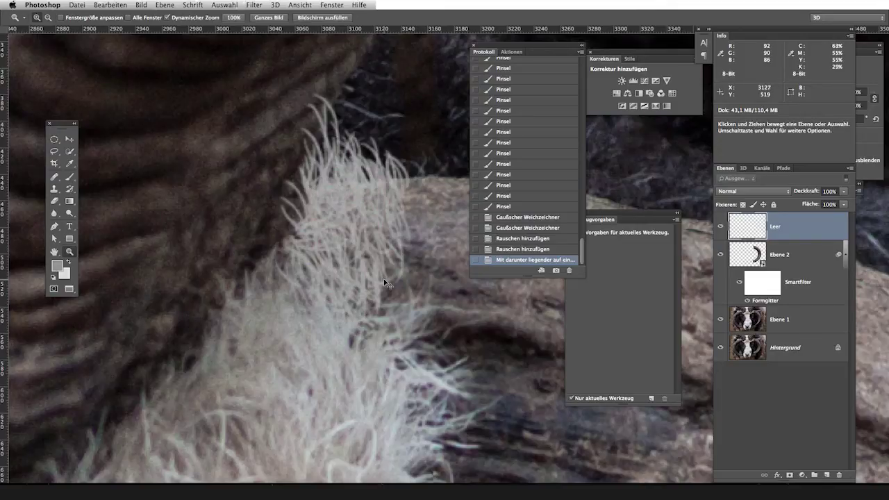
key("ctrl+l")
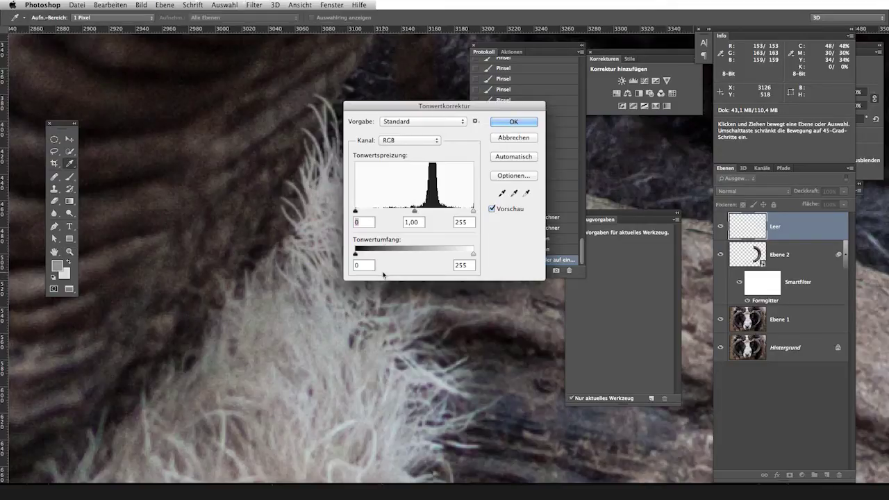
left_click_drag(374, 102, 467, 166)
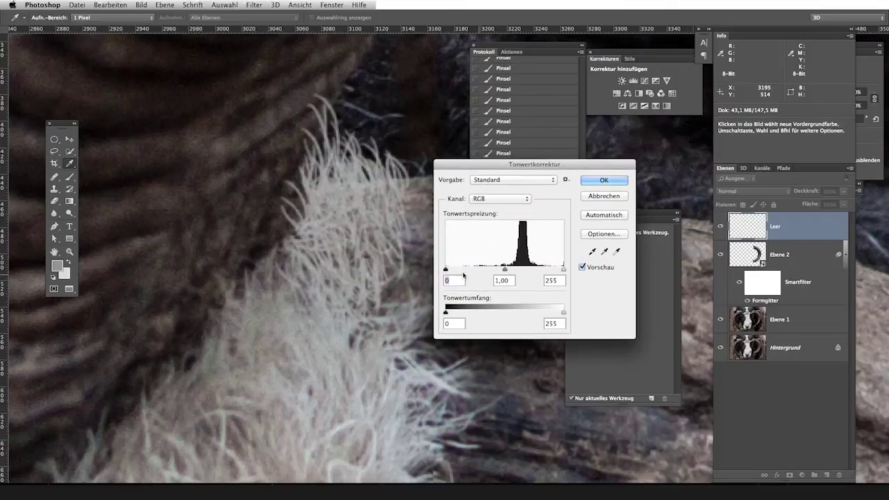
left_click_drag(445, 271, 454, 271)
Nudge the black input up to 27, apply Levels, and zoom out to the head
key("ctrl+minus")
key("ctrl+minus")
left_click_drag(327, 247, 278, 219)
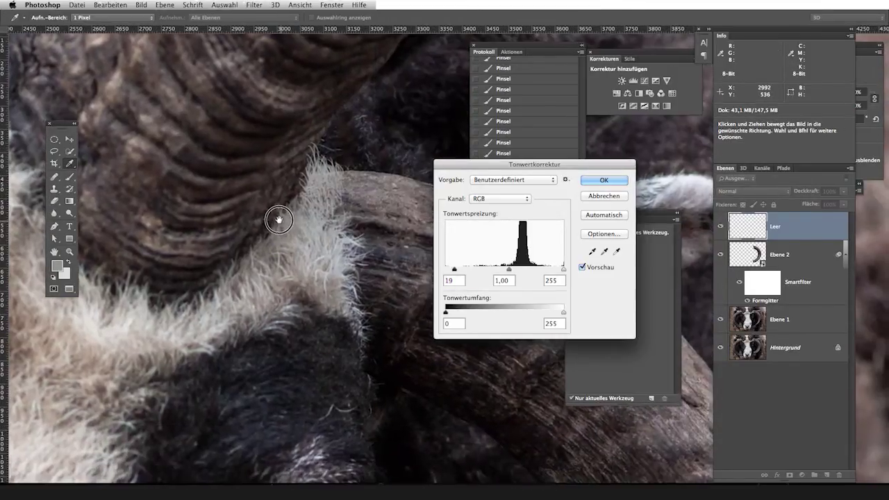
left_click(562, 269)
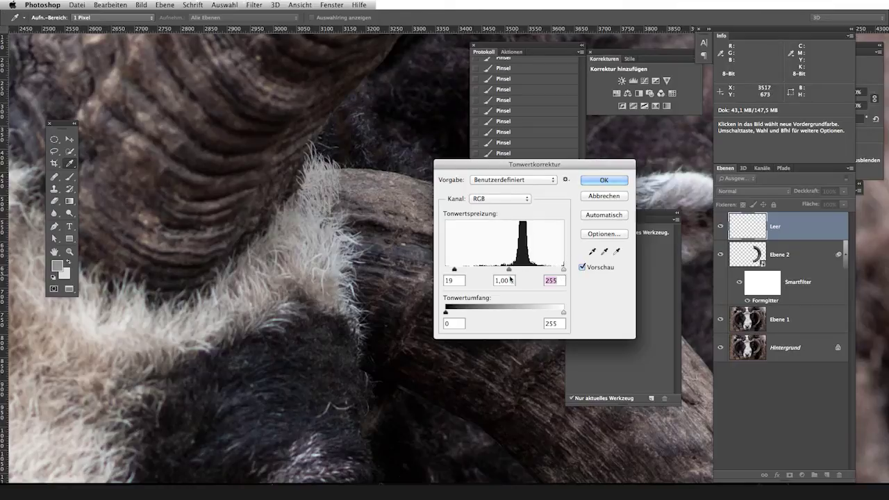
left_click_drag(454, 268, 459, 269)
key("Return")
key("z")
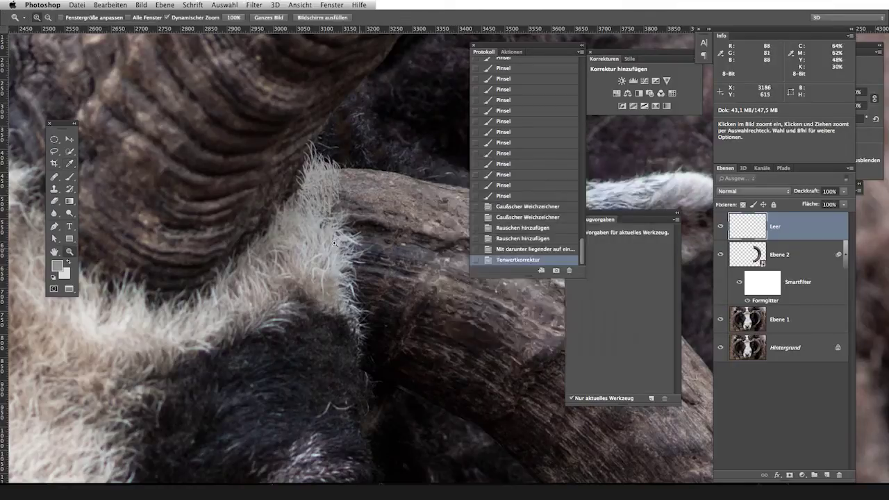
mouse_move(328, 224)
left_mouse_down()
mouse_move(291, 255)
mouse_move(373, 239)
left_mouse_up()
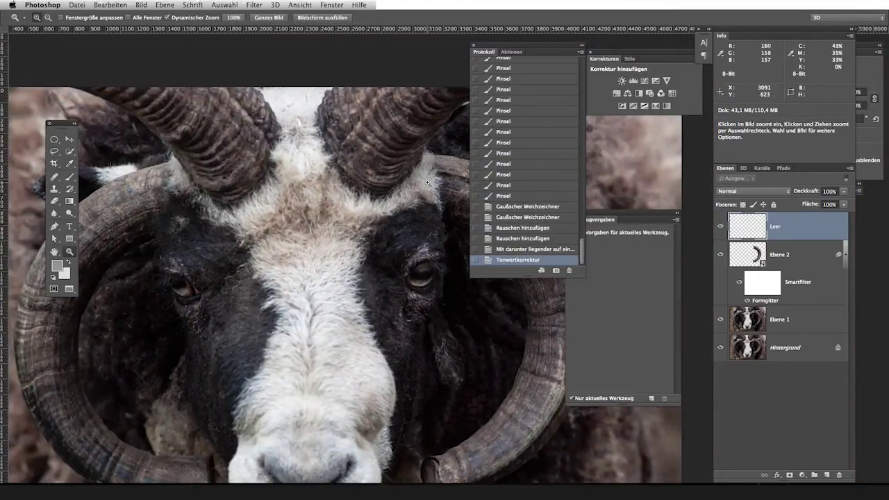
Hide the Leer hair layer for a before/after check, then view the whole ram and its nose
left_click(720, 227)
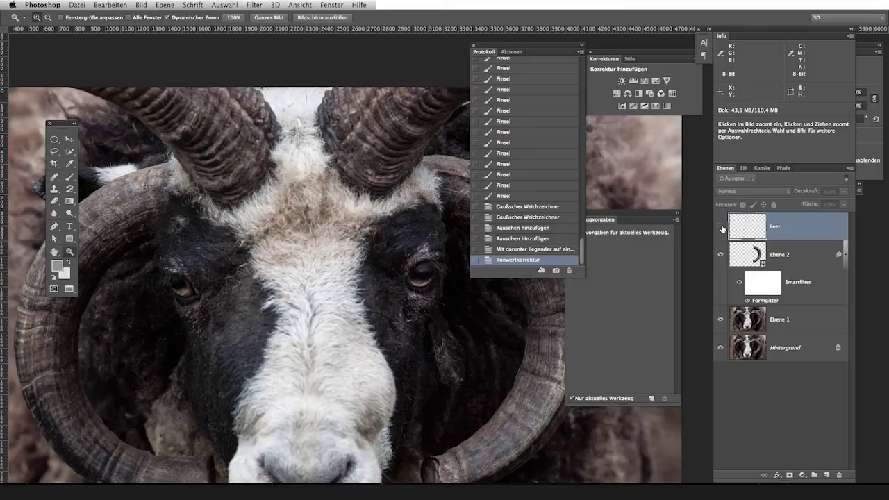
mouse_move(435, 147)
left_mouse_down()
mouse_move(465, 231)
mouse_move(319, 196)
mouse_move(302, 130)
left_mouse_up()
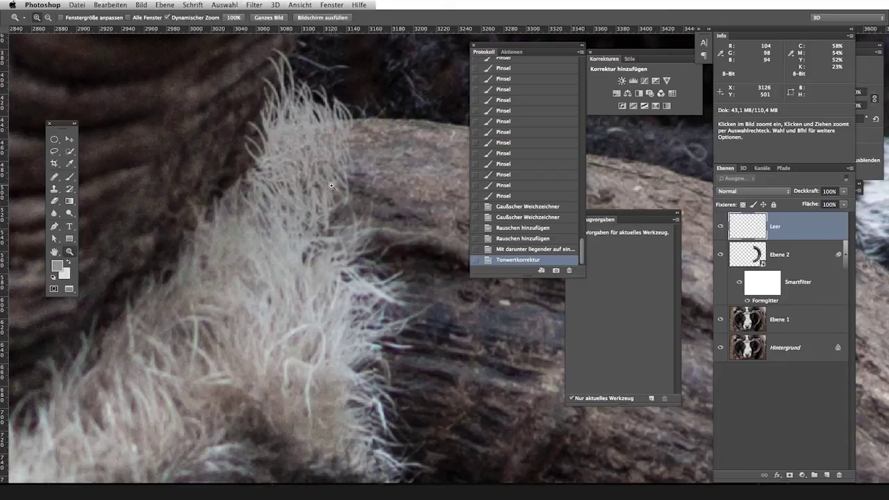
key("h")
left_click_drag(331, 185, 287, 263)
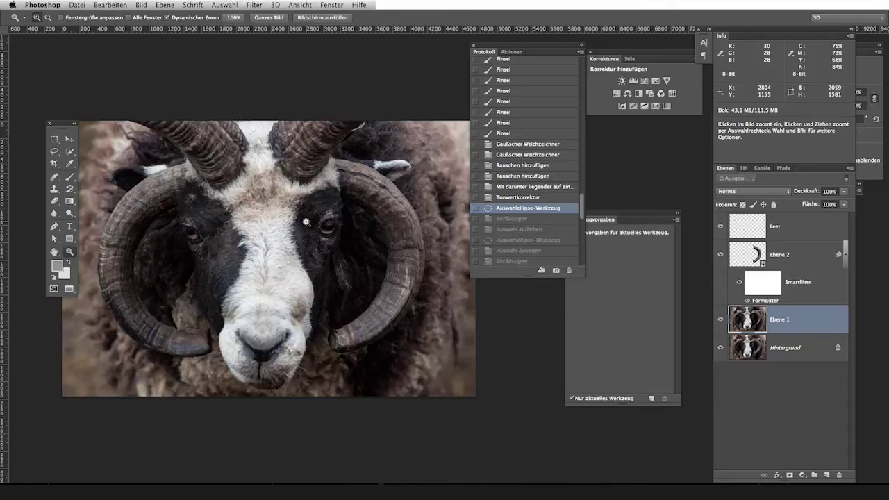
left_click_drag(265, 352, 248, 328)
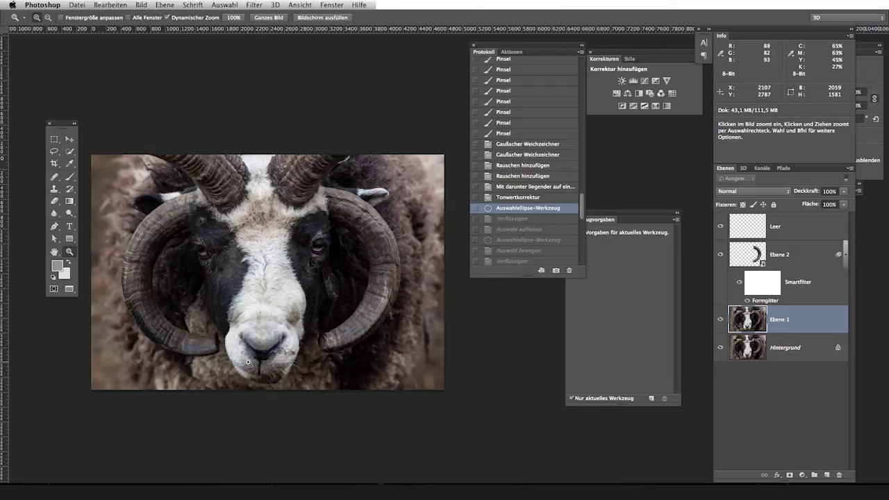
Select the muzzle with an elliptical marquee and Liquify-warp the chin and mouth line
key("m")
key("shift+m")
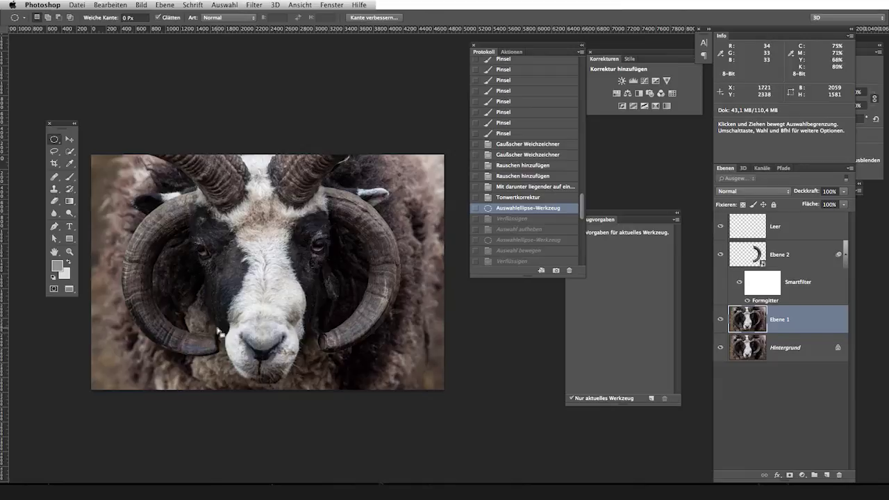
left_click_drag(179, 272, 351, 448)
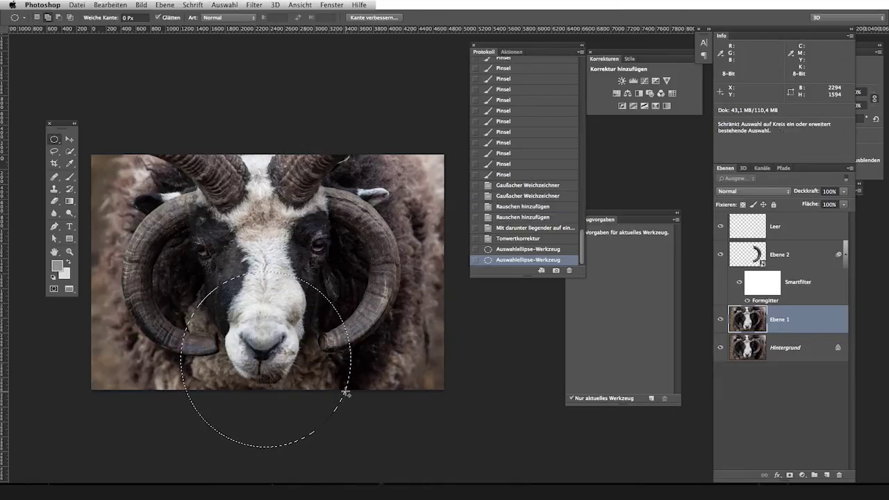
key("ctrl+shift+x")
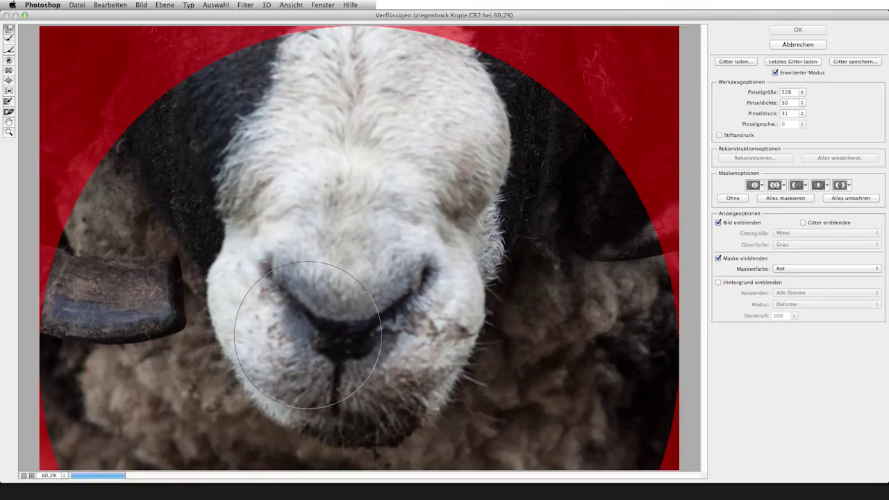
mouse_move(372, 226)
left_mouse_down()
mouse_move(329, 228)
mouse_move(339, 228)
left_mouse_up()
left_click_drag(324, 445, 335, 397)
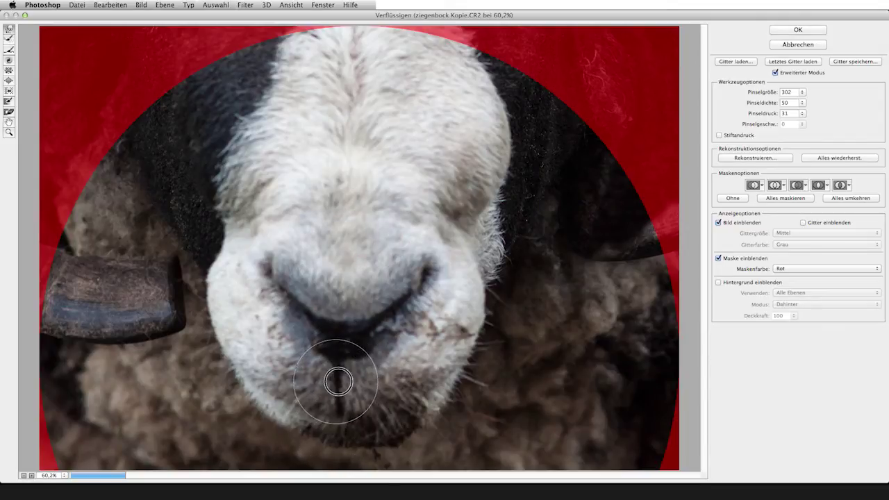
left_click_drag(340, 333, 340, 405)
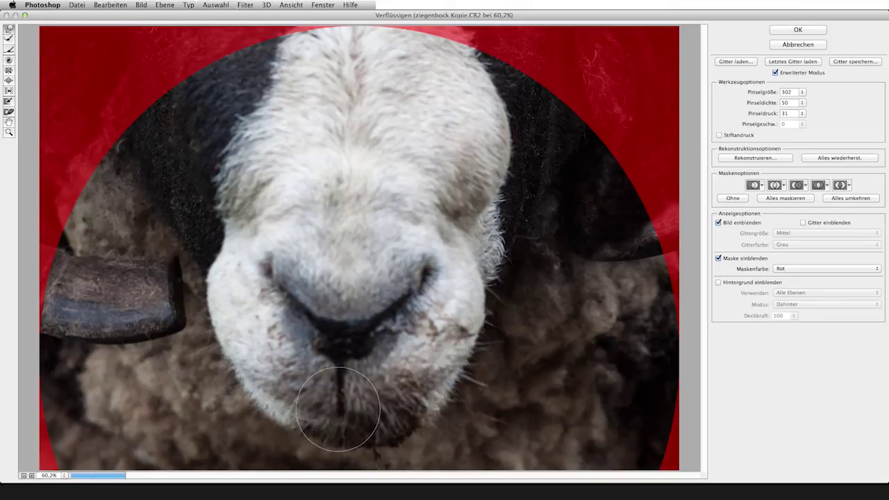
Reshape the cheeks, nostril area and right chin, apply Liquify, and toggle Ebene 1 to compare
left_click_drag(211, 349, 227, 299)
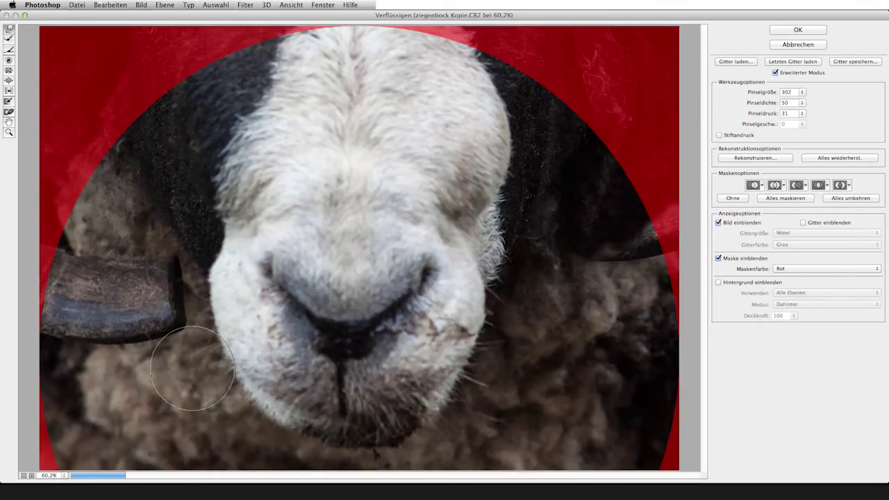
mouse_move(214, 337)
left_mouse_down()
mouse_move(219, 316)
mouse_move(288, 287)
left_mouse_up()
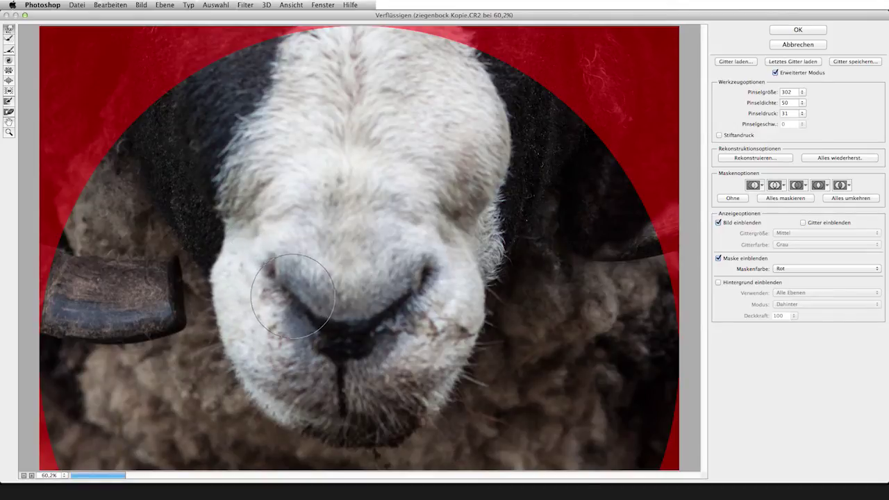
left_click_drag(289, 287, 306, 347)
left_click_drag(463, 329, 457, 370)
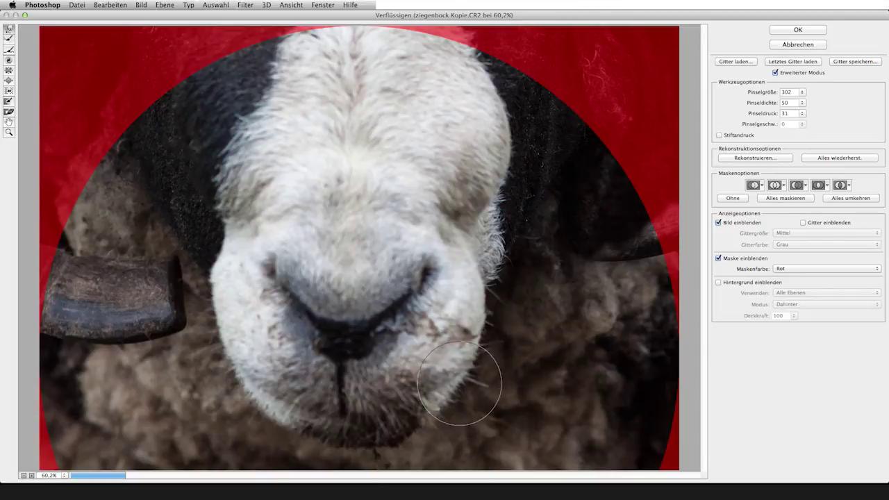
mouse_move(457, 370)
left_mouse_down()
mouse_move(475, 309)
mouse_move(462, 361)
mouse_move(404, 431)
mouse_move(366, 435)
mouse_move(363, 447)
mouse_move(369, 437)
mouse_move(379, 440)
mouse_move(253, 400)
mouse_move(232, 273)
mouse_move(238, 303)
left_mouse_up()
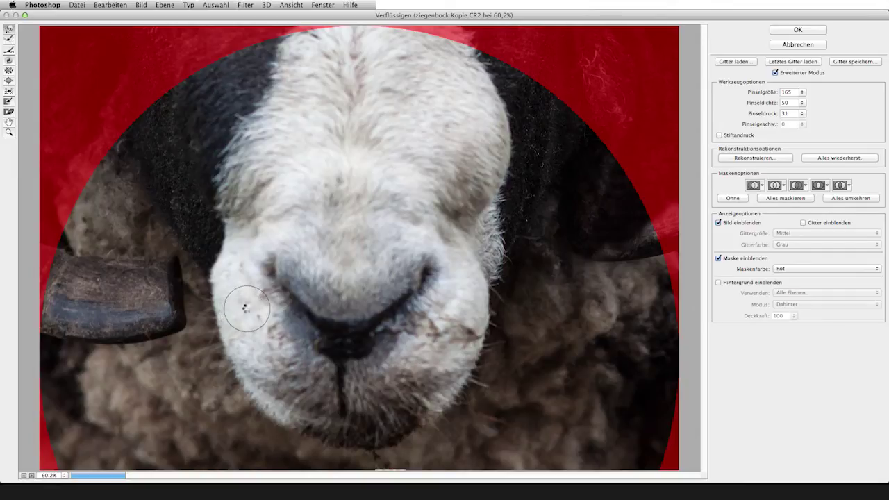
key("Return")
left_click(721, 320)
left_click(721, 320)
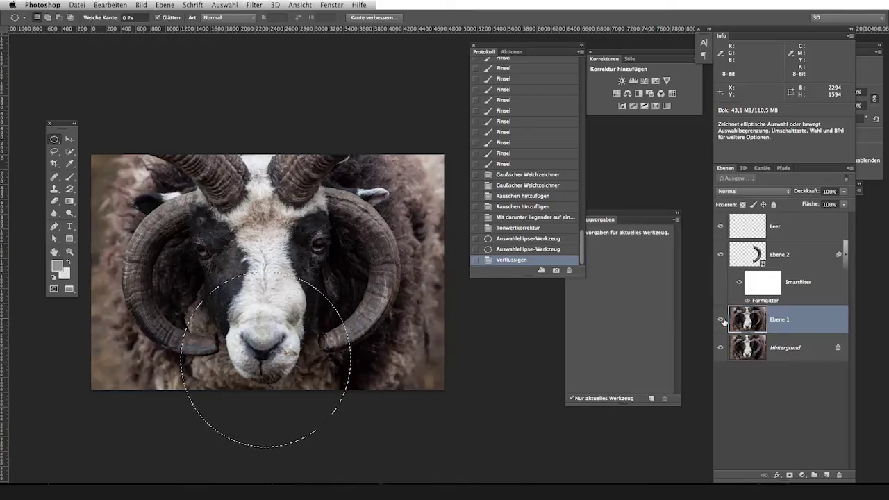
Deselect, zoom out a step, and add a vertical guide through the ram's face
key("ctrl+d")
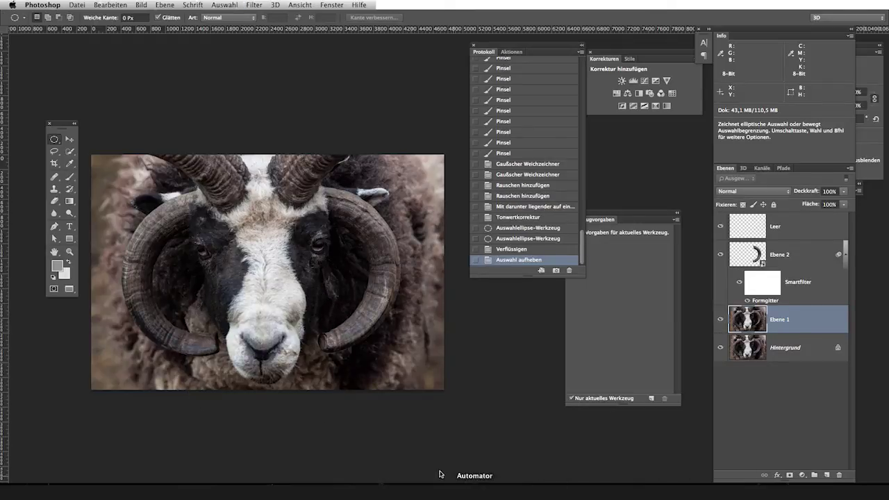
key("space")
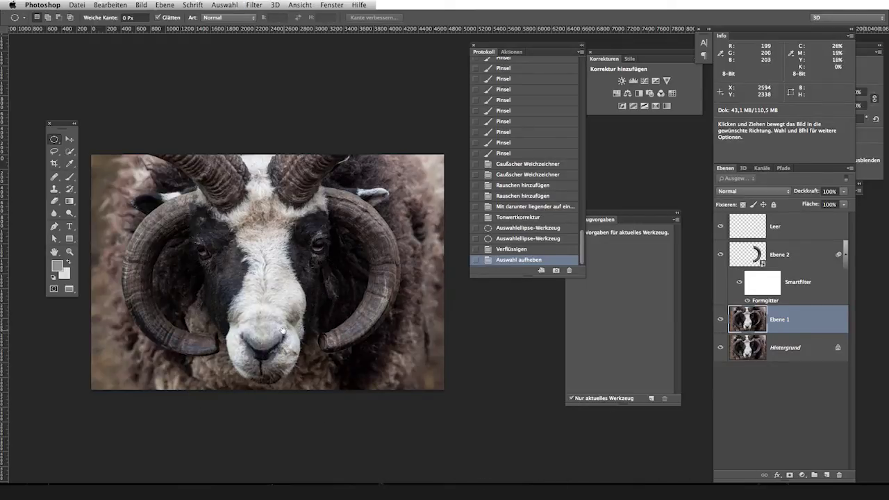
left_click_drag(290, 326, 341, 269)
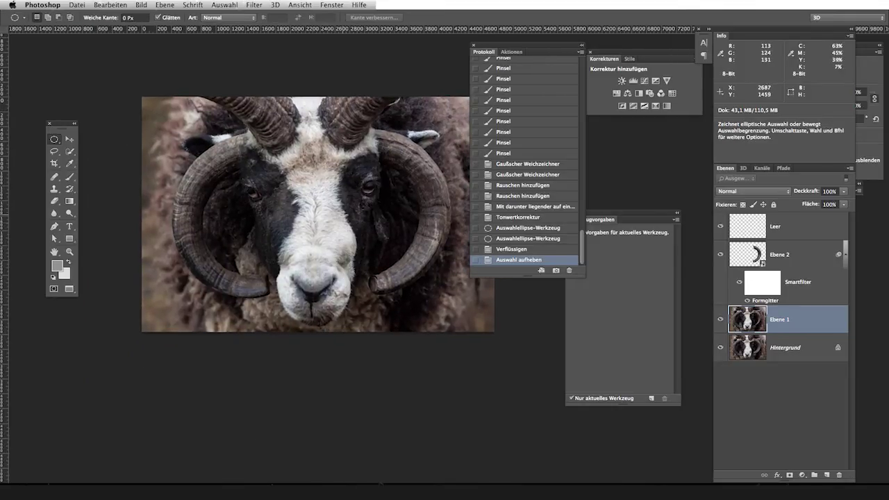
key("ctrl+minus")
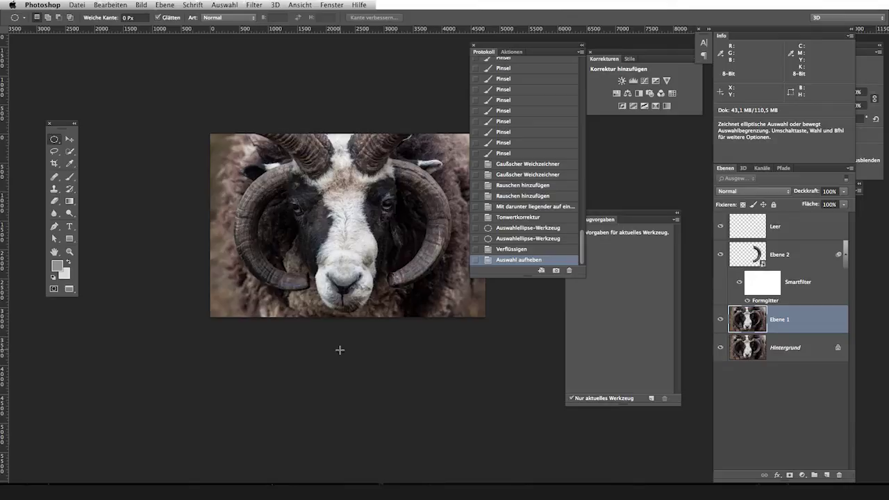
key("ctrl+semicolon")
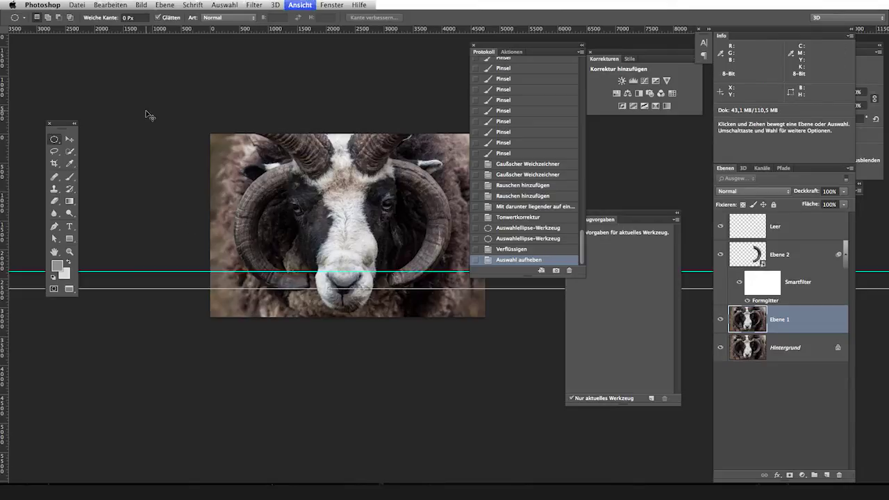
left_click_drag(5, 135, 342, 179)
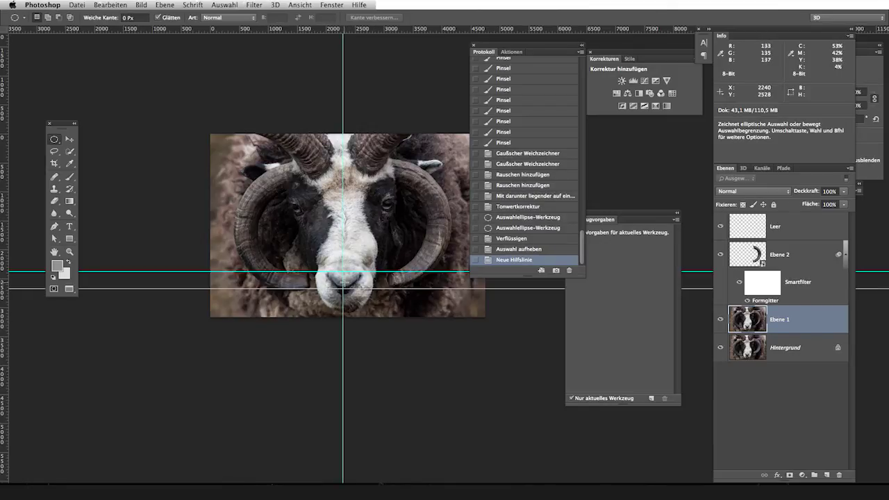
Liquify the mouth inside a rectangular face selection with a 421 brush, then deselect and hide guides
key("shift+m")
left_click_drag(270, 208, 411, 382)
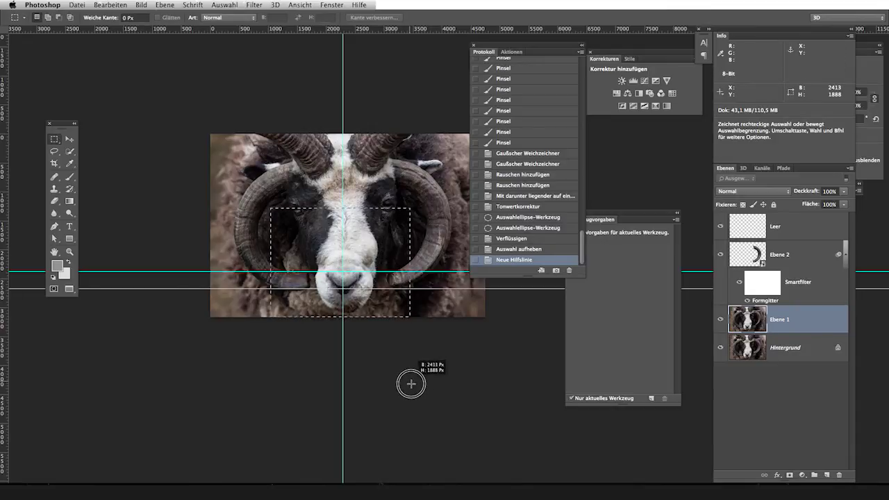
key("ctrl+shift+x")
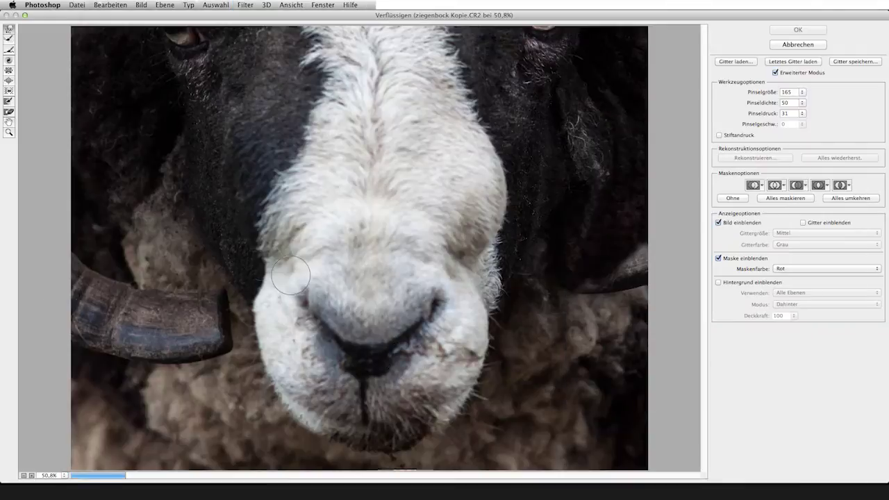
left_click_drag(355, 355, 375, 355)
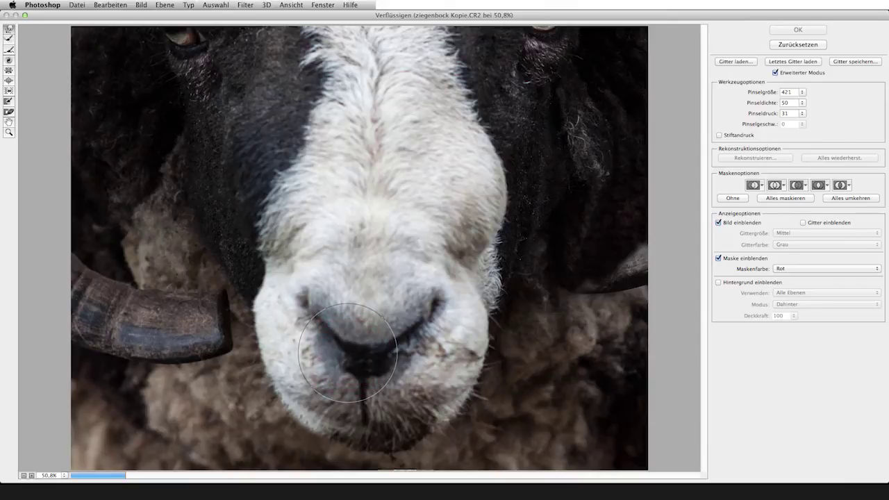
mouse_move(364, 398)
left_mouse_down()
mouse_move(366, 411)
mouse_move(363, 380)
left_mouse_up()
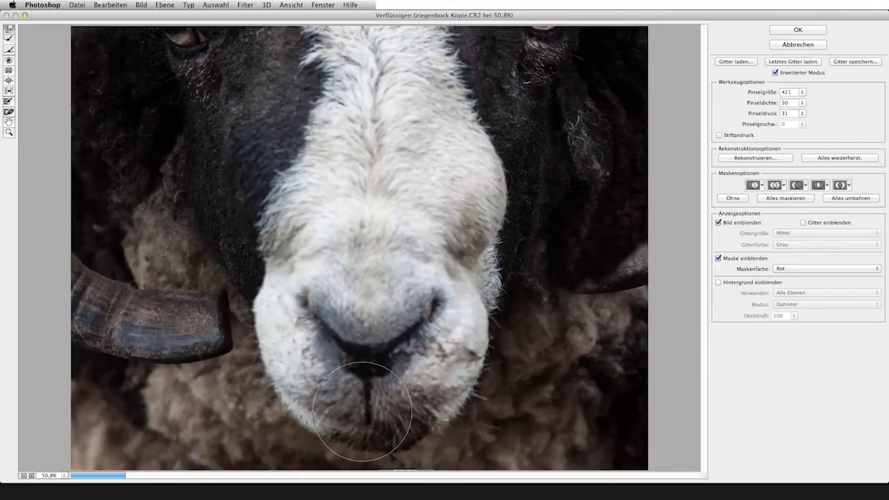
key("Return")
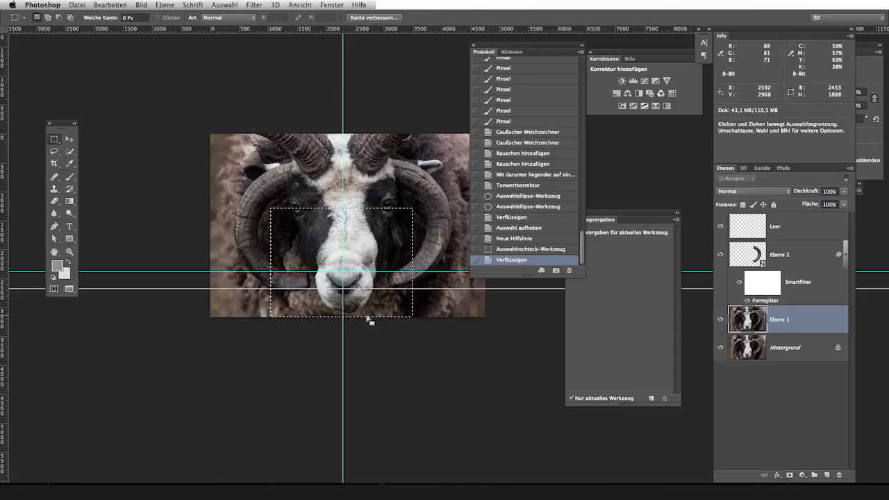
key("ctrl+d")
key("ctrl+semicolon")
left_click_drag(337, 320, 297, 333)
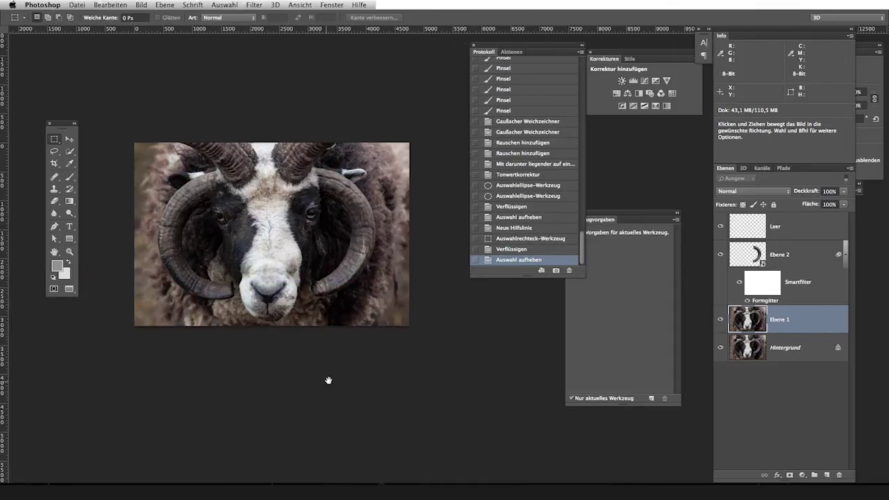
Add a new empty layer above the Leer layer
left_click_drag(327, 381, 347, 302)
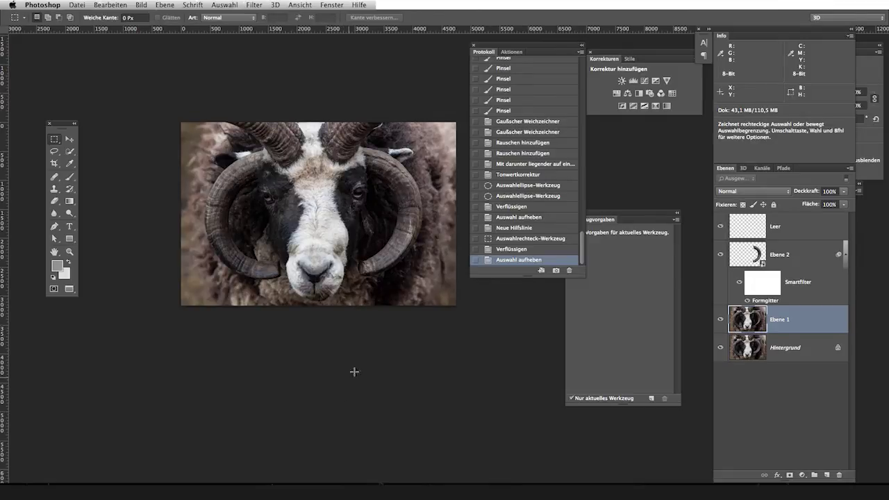
left_click(809, 226)
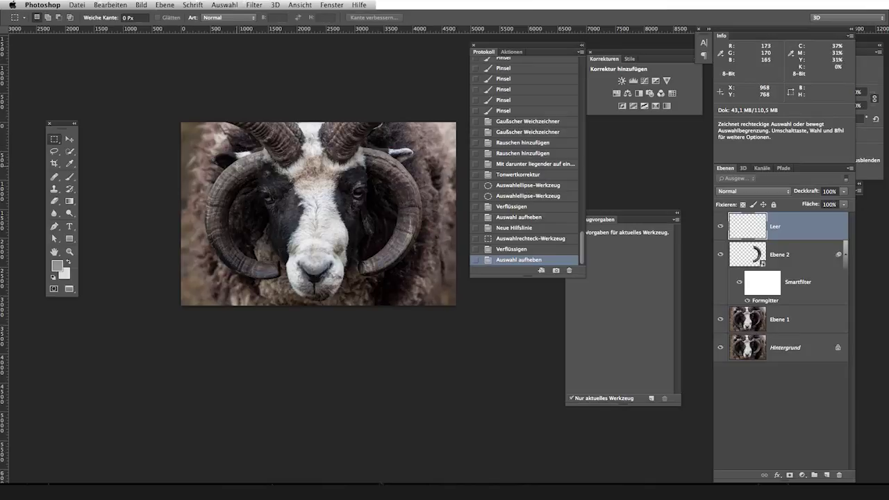
left_click(827, 476)
Fill Ebene 3 with 50 % gray and set its blend mode to Weiches Licht
left_click(100, 4)
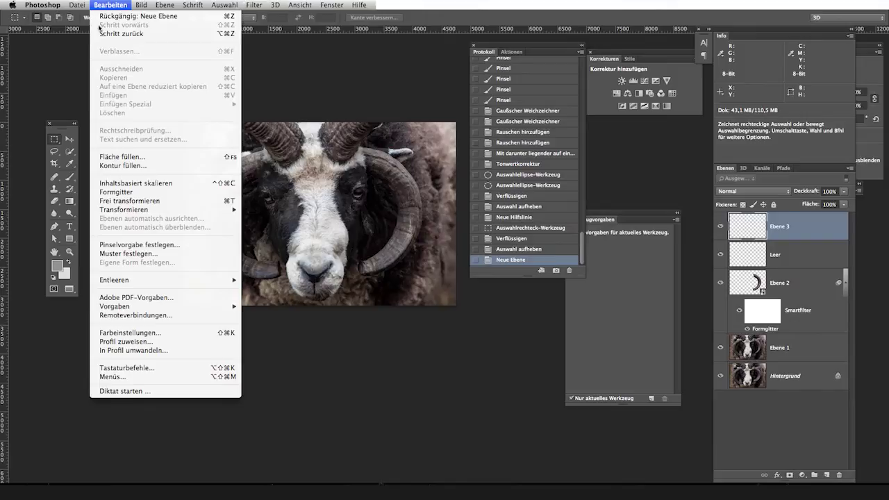
left_click(107, 157)
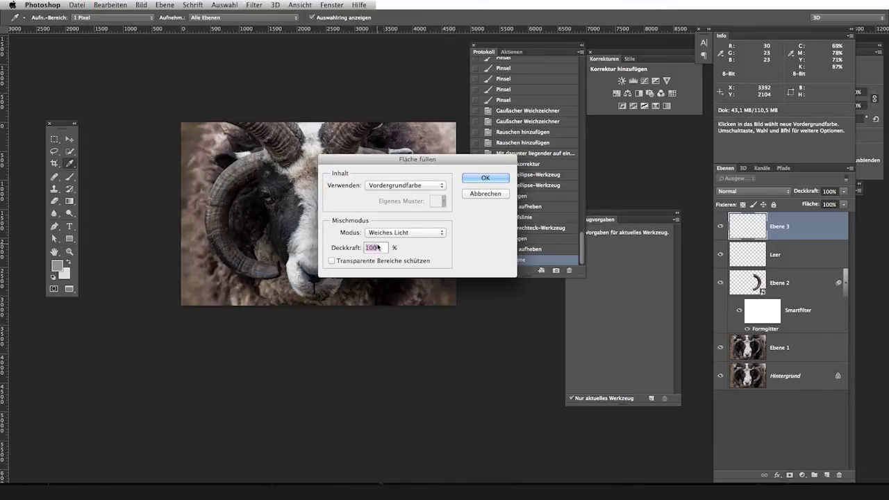
left_click(386, 186)
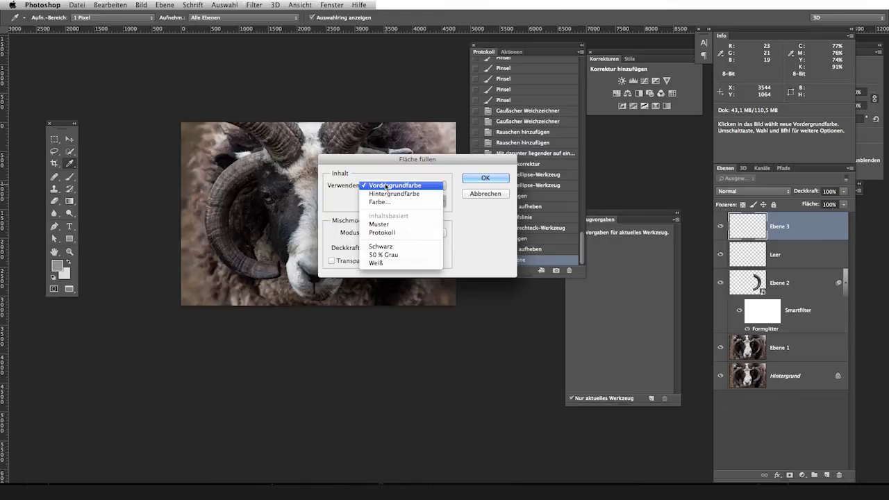
left_click(384, 255)
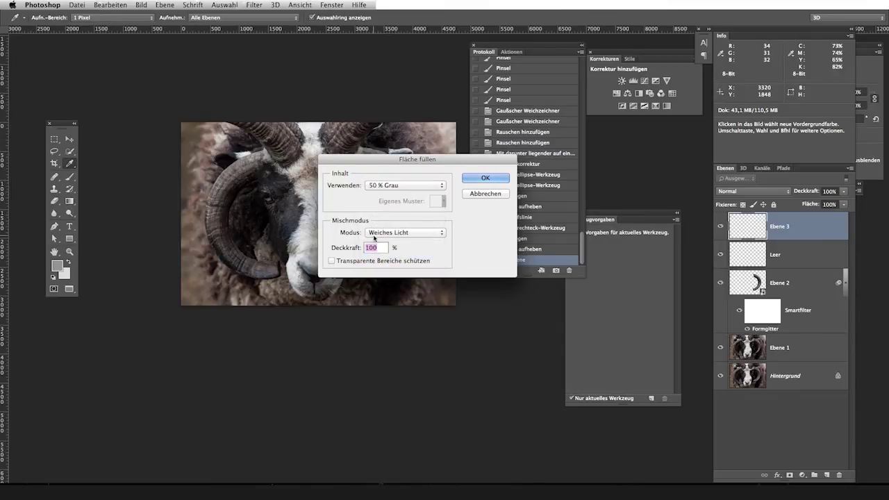
left_click(471, 179)
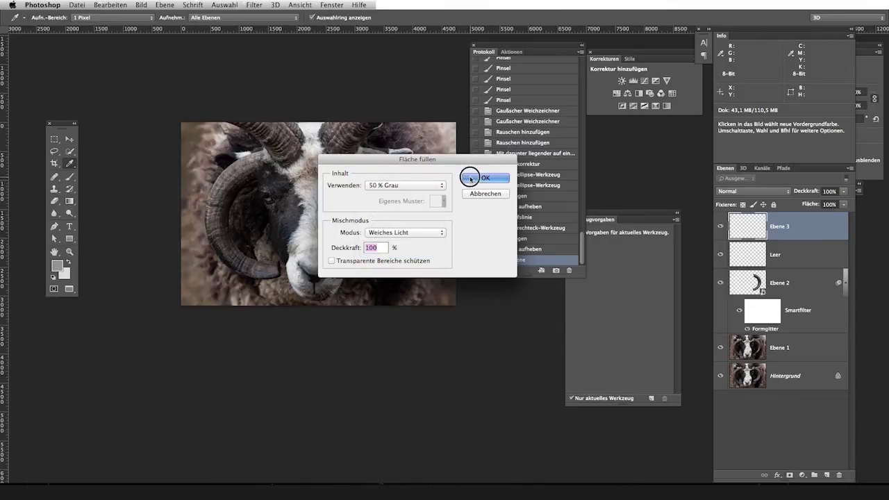
left_click(743, 192)
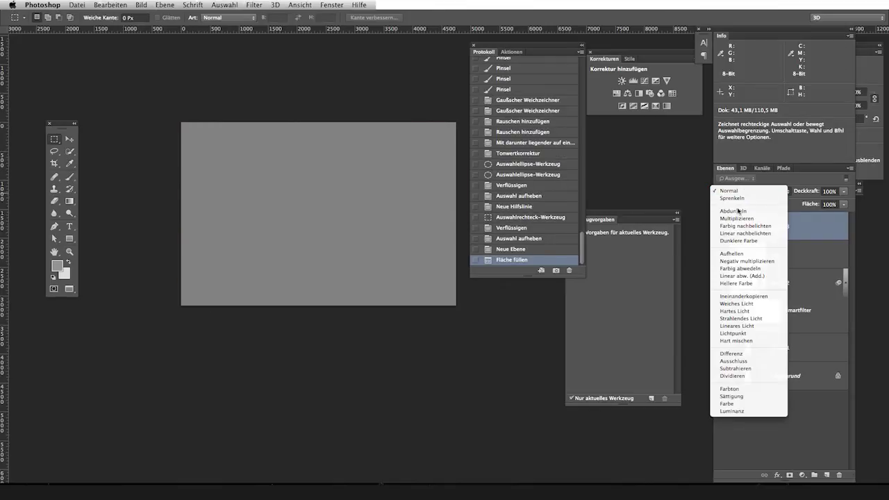
left_click(722, 305)
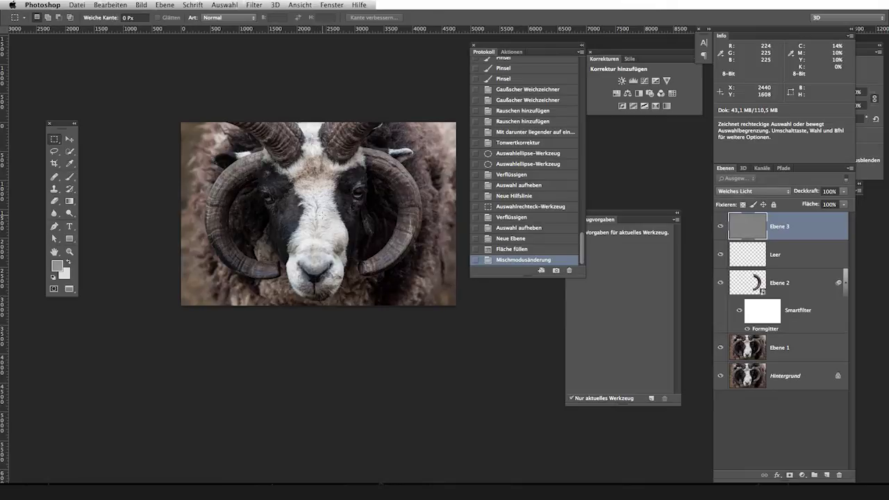
Zoom in on the horn and rotate the view about 24° along it
key("z")
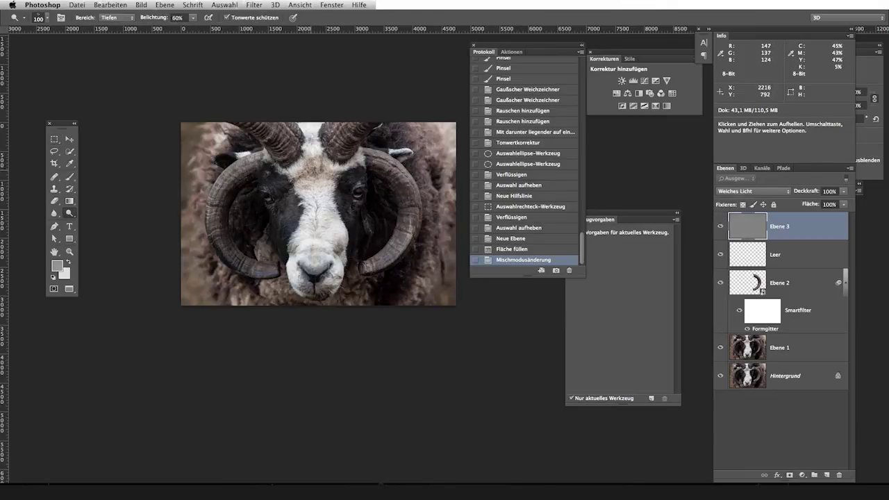
mouse_move(352, 134)
left_mouse_down()
mouse_move(404, 241)
mouse_move(401, 265)
left_mouse_up()
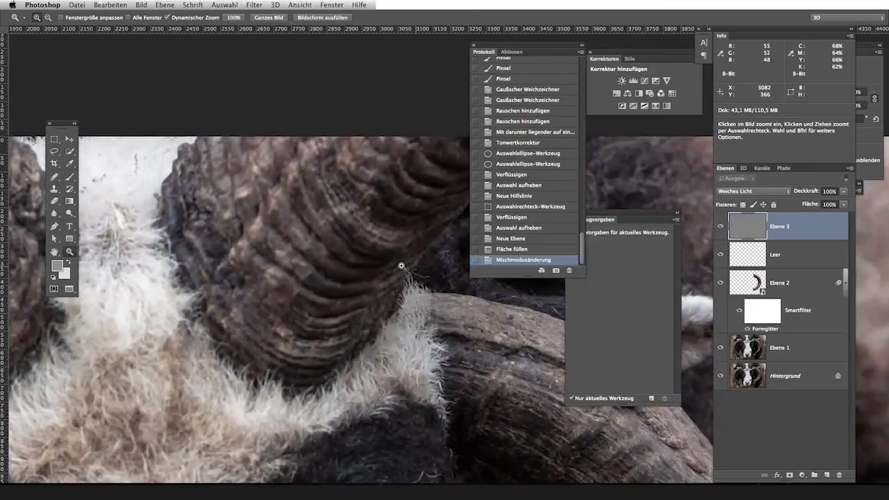
key("r")
mouse_move(307, 240)
left_mouse_down()
mouse_move(303, 170)
mouse_move(279, 219)
left_mouse_up()
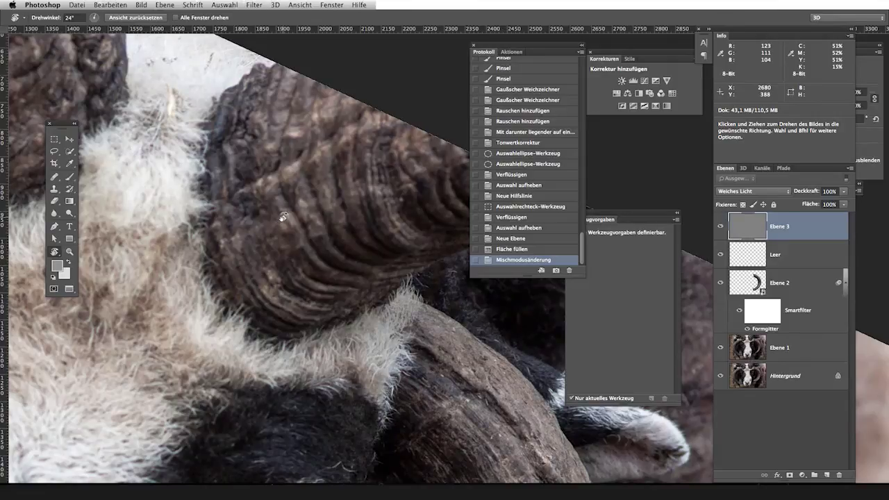
Set up the Dodge tool with a hard round brush, Mitteltöne range and lowered exposure
key("o")
right_click(290, 220)
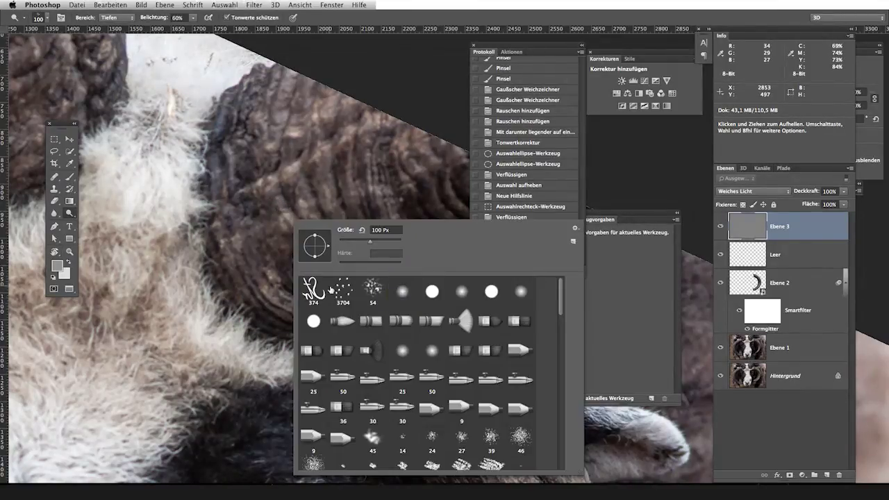
left_click(429, 291)
left_click_drag(382, 262, 366, 264)
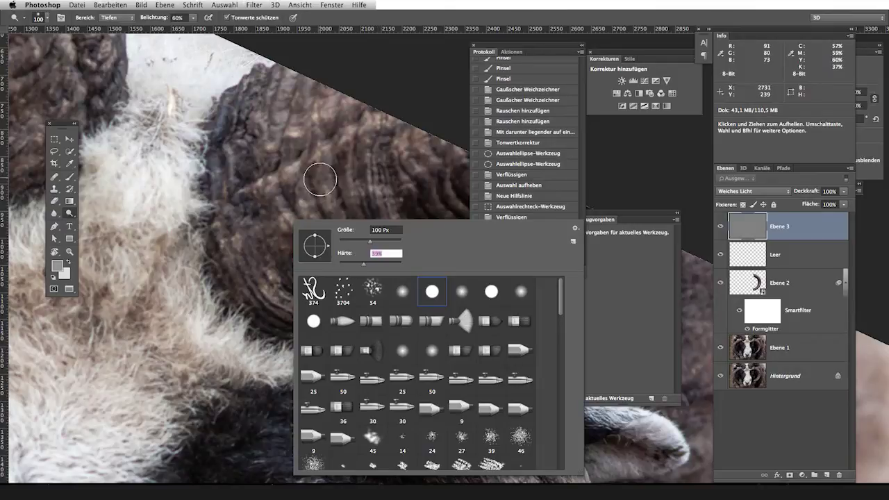
key("Return")
key("bracketleft")
left_click_drag(155, 21, 138, 21)
left_click(116, 17)
left_click(114, 28)
Dodge the upper horn's raised ridges at 23 % exposure
mouse_move(329, 167)
left_mouse_down()
mouse_move(331, 198)
mouse_move(351, 236)
left_mouse_up()
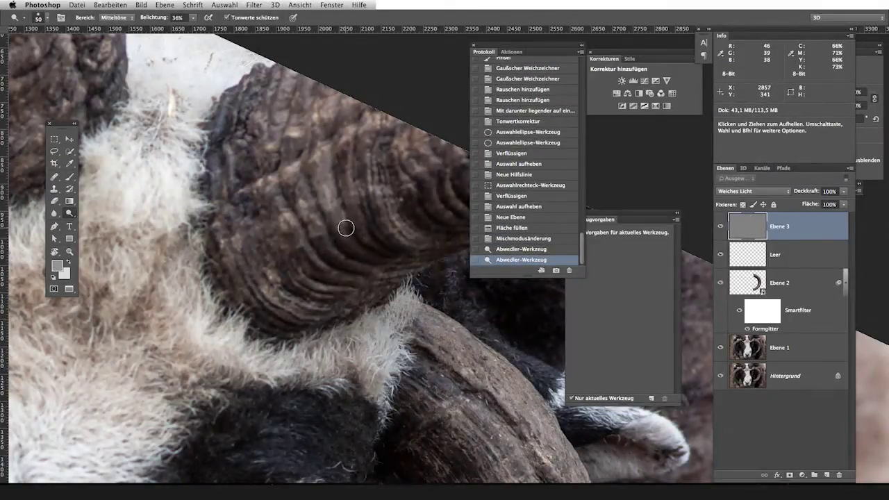
left_click_drag(152, 17, 144, 17)
left_click_drag(294, 190, 306, 212)
left_click_drag(306, 211, 351, 269)
key("bracketleft")
mouse_move(261, 186)
left_mouse_down()
mouse_move(307, 252)
mouse_move(280, 215)
left_mouse_up()
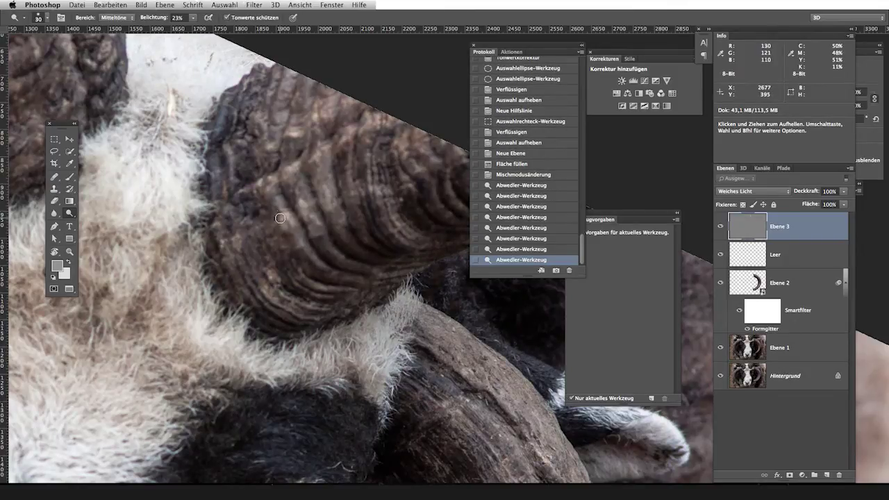
mouse_move(347, 163)
left_mouse_down()
mouse_move(347, 195)
mouse_move(368, 236)
left_mouse_up()
mouse_move(368, 237)
left_mouse_down()
mouse_move(348, 148)
mouse_move(382, 215)
mouse_move(386, 205)
left_mouse_up()
mouse_move(386, 205)
left_mouse_down()
mouse_move(347, 183)
mouse_move(377, 248)
mouse_move(353, 178)
mouse_move(349, 241)
mouse_move(326, 246)
left_mouse_up()
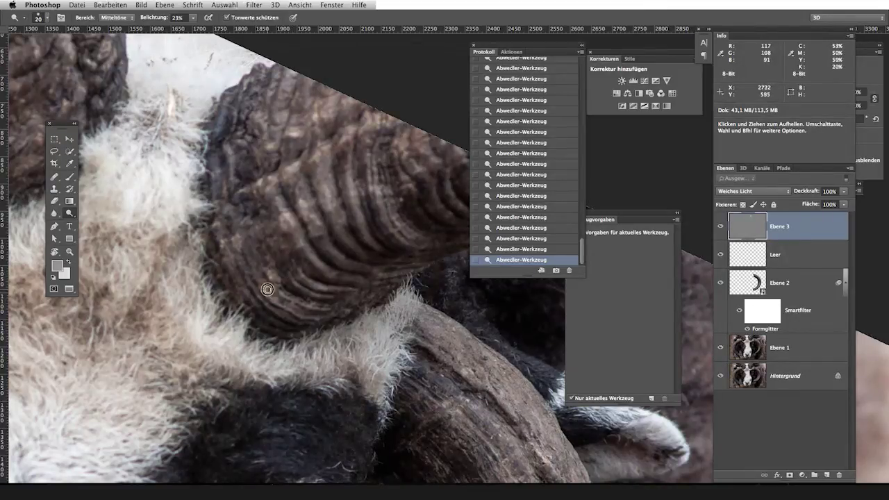
Switch from Dodge to the Burn tool and set its exposure to 16%
scroll(250, 270, "right", 5)
scroll(250, 271, "up", 3)
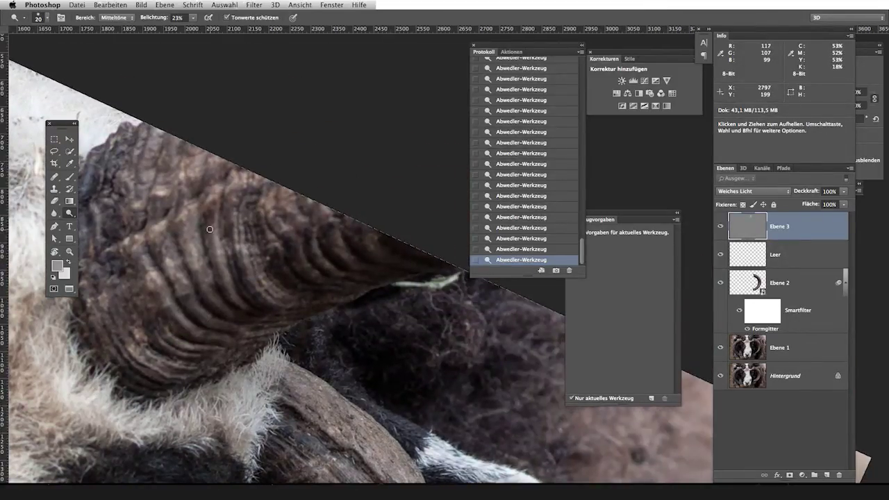
scroll(288, 183, "down", 2)
scroll(288, 183, "left", 1)
scroll(284, 191, "down", 1)
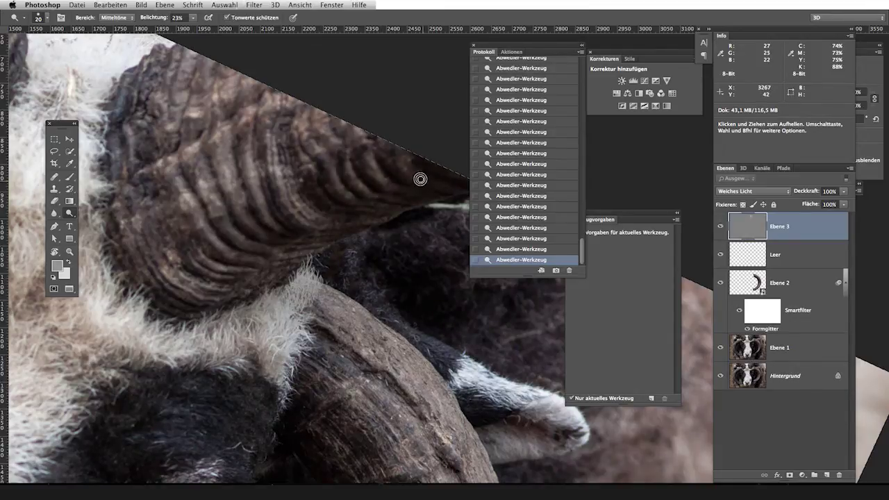
scroll(375, 146, "left", 3)
scroll(341, 118, "up", 2)
scroll(277, 167, "left", 2)
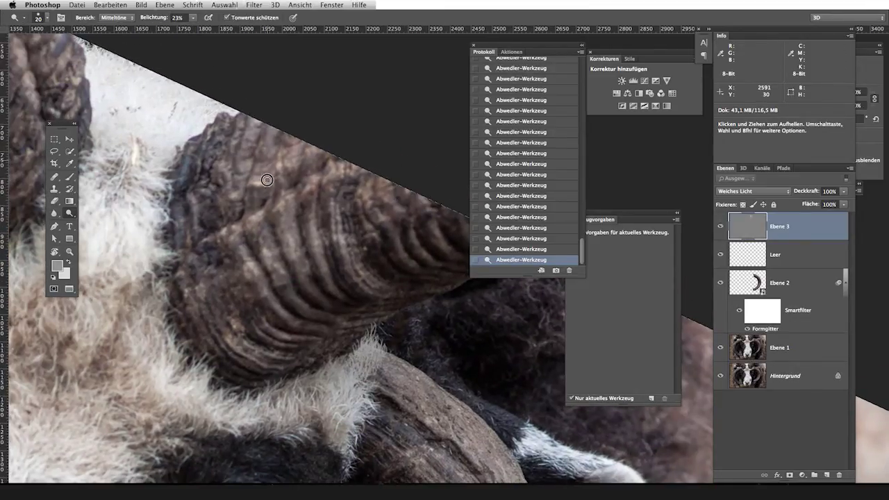
key("shift+o")
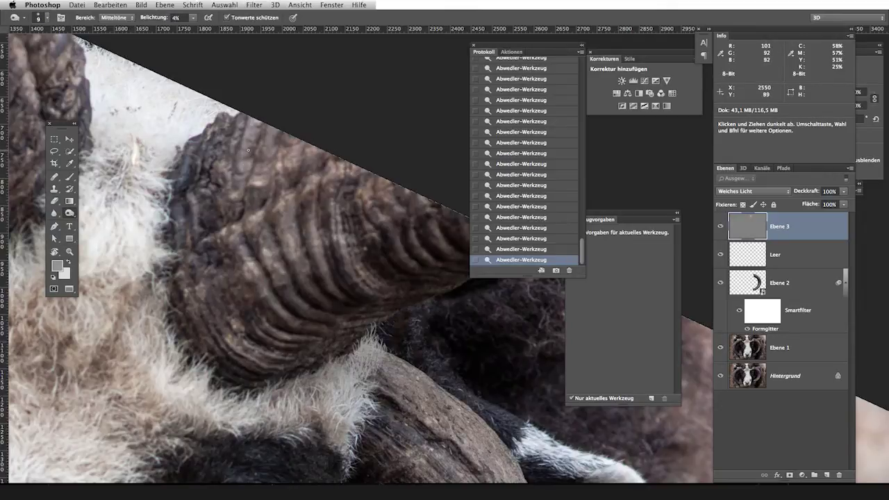
left_click_drag(150, 16, 159, 16)
Burn several horn grooves and deepen the shadows between the ridges
left_click_drag(279, 146, 284, 139)
left_click_drag(278, 148, 287, 139)
mouse_move(279, 150)
left_mouse_down()
mouse_move(285, 141)
mouse_move(303, 157)
mouse_move(301, 150)
left_mouse_up()
mouse_move(250, 178)
left_mouse_down()
mouse_move(239, 124)
mouse_move(227, 123)
left_mouse_up()
mouse_move(232, 236)
left_mouse_down()
mouse_move(251, 263)
mouse_move(273, 229)
mouse_move(304, 255)
mouse_move(298, 198)
mouse_move(344, 240)
left_mouse_up()
left_click_drag(345, 240, 350, 206)
left_click_drag(427, 259, 347, 239)
left_click_drag(356, 218, 380, 234)
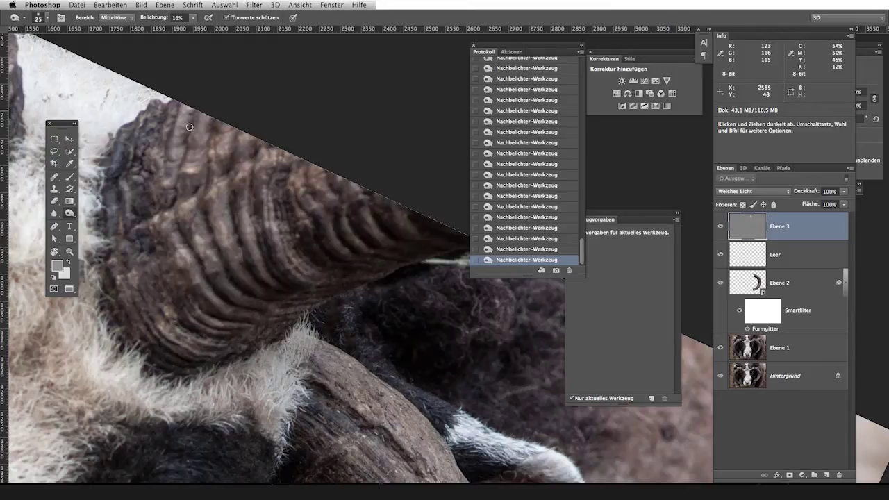
Dodge one horn ridge, then burn a nearby groove again
key("shift+o")
left_click_drag(206, 115, 182, 157)
key("shift+o")
left_click(171, 213)
left_click(172, 214)
left_click(173, 215)
Burn many more dabs into the horn's grooves at 16% exposure
scroll(264, 199, "left", 5)
scroll(243, 188, "down", 3)
left_click(251, 233)
left_click(232, 190)
left_click(250, 239)
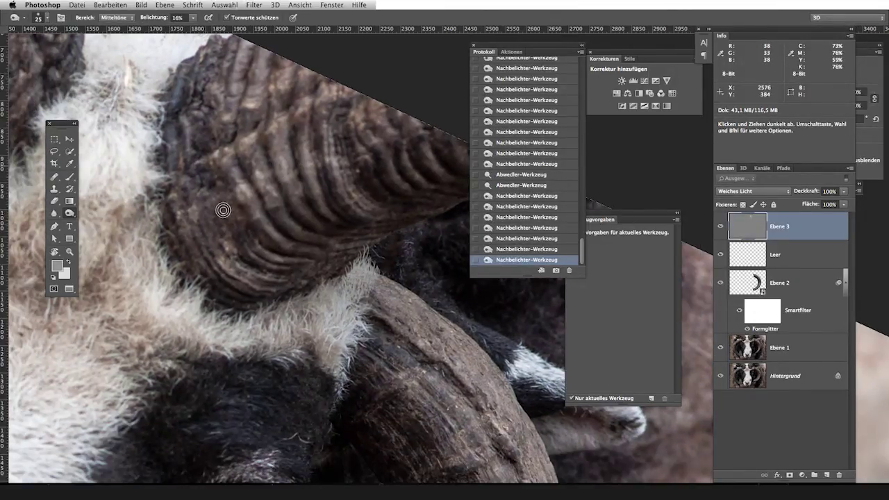
left_click(215, 214)
left_click(258, 271)
left_click(226, 252)
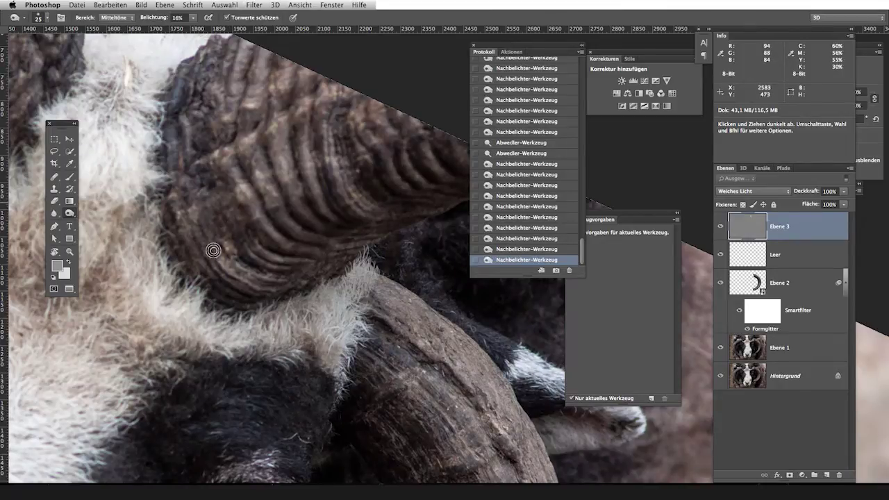
left_click(183, 208)
left_click_drag(183, 208, 250, 245)
left_click(233, 232)
left_click(228, 181)
Dodge the horn's edge and a ridge to relight the highlights
key("shift+o")
left_click(234, 156)
left_click(236, 210)
left_click_drag(243, 198, 244, 220)
left_click_drag(290, 167, 312, 143)
mouse_move(349, 254)
left_mouse_down()
mouse_move(421, 293)
mouse_move(378, 272)
left_mouse_up()
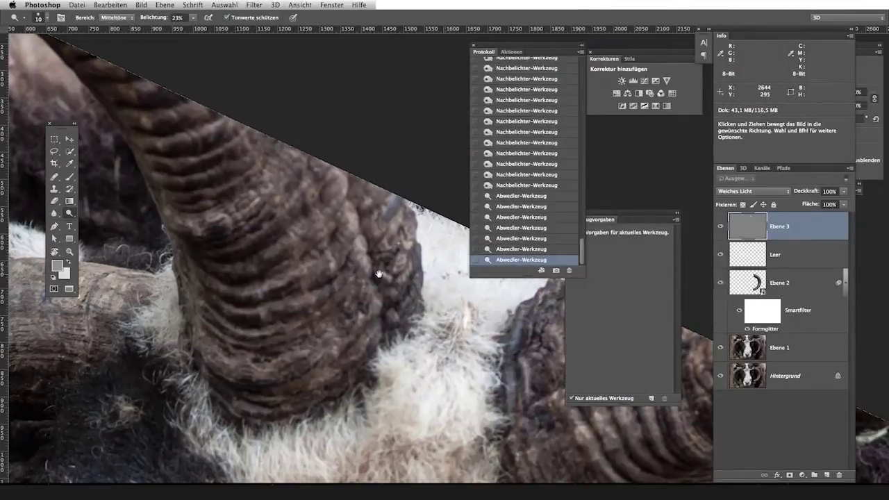
Rotate the view to -53°, undo the latest dodge strokes and set dodge exposure to 12%
key("r")
left_click_drag(331, 220, 250, 214)
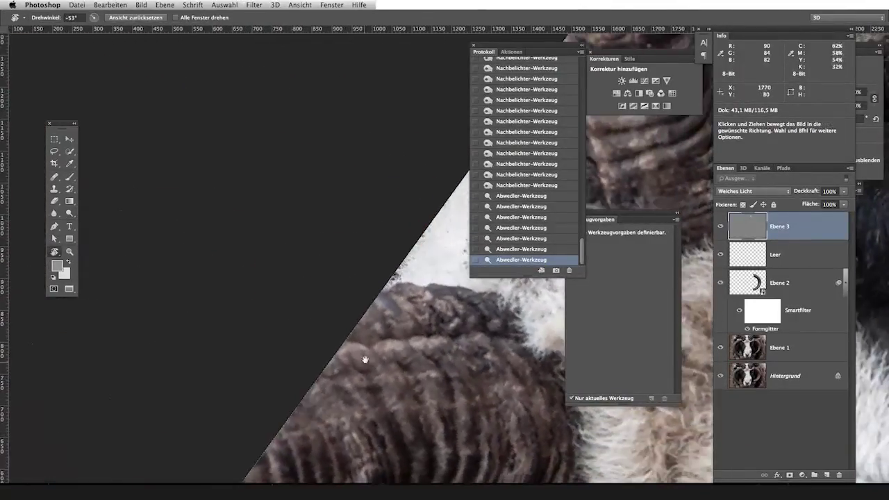
key("o")
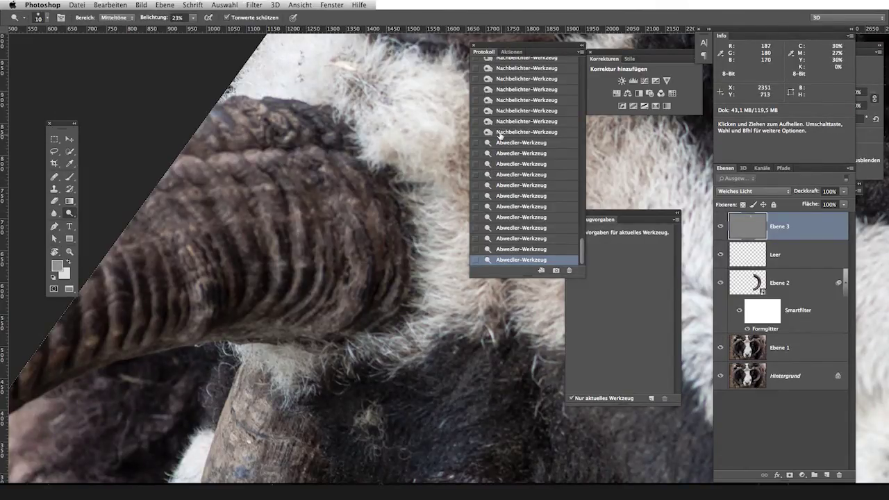
left_click(500, 134)
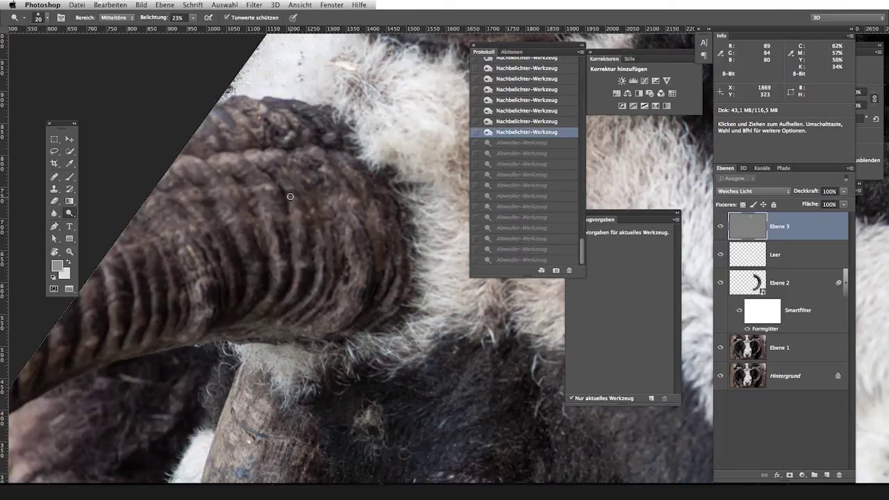
left_click(151, 18)
Dodge a fresh series of dabs along the horn's ridges at 12% exposure
left_click(300, 278)
left_click(298, 235)
left_click(288, 233)
left_click(275, 274)
left_click(252, 293)
left_click(248, 251)
left_click(317, 252)
left_click(331, 274)
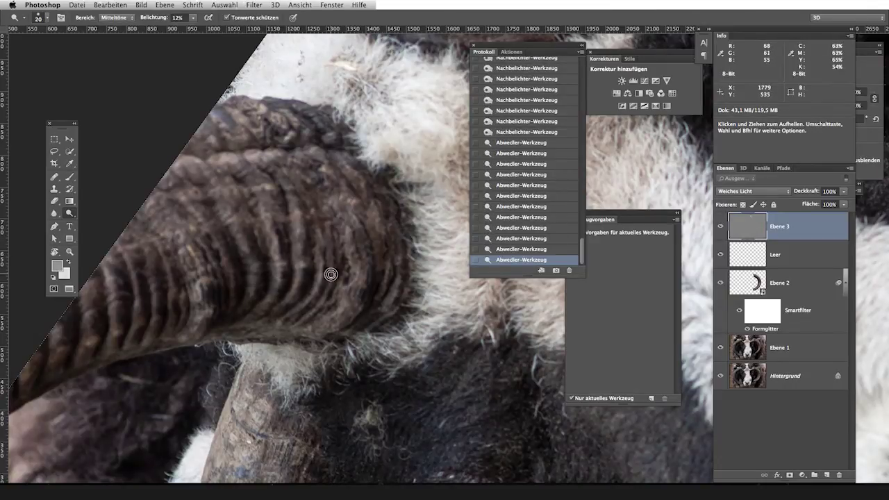
left_click(251, 294)
left_click(254, 264)
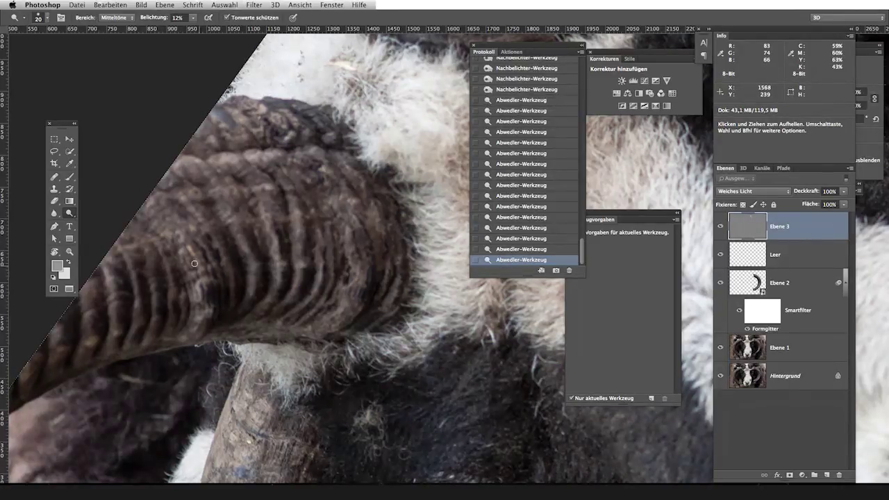
left_click(209, 228)
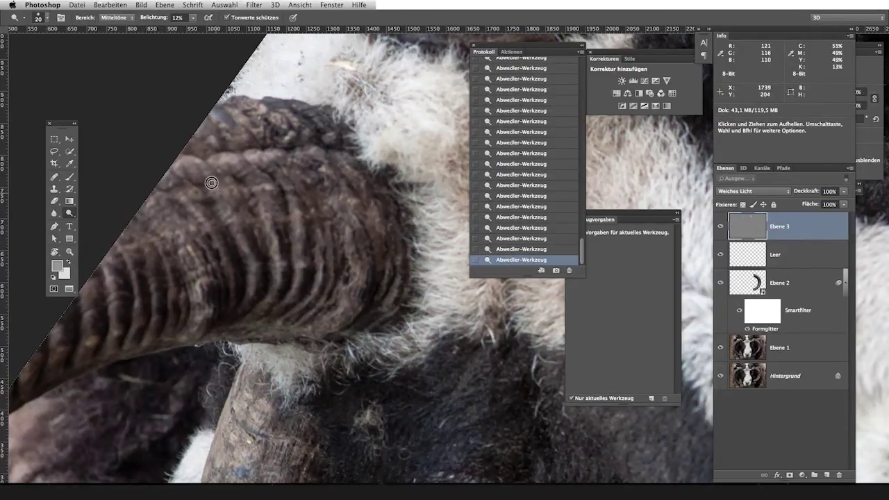
Burn a row of dabs into the grooves along the horn
key("shift+o")
left_click(307, 252)
left_click(326, 278)
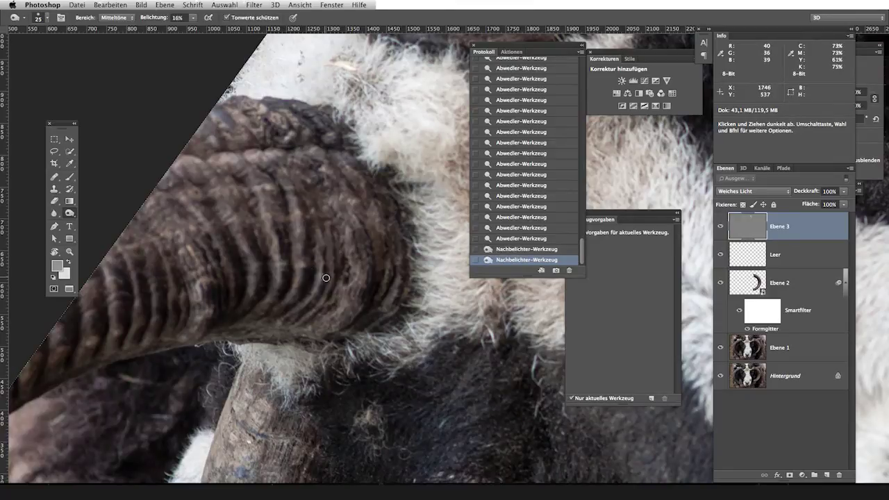
left_click(340, 254)
left_click(336, 227)
left_click(345, 229)
left_click(358, 257)
left_click(356, 234)
left_click(368, 221)
left_click(369, 219)
left_click(371, 217)
Dodge more ridges and brighten the upper surface of the horn
key("shift+o")
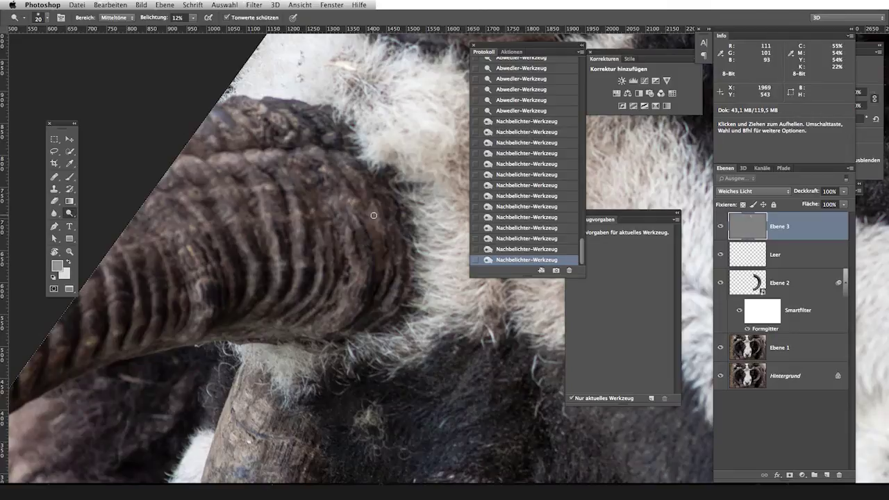
left_click(375, 243)
left_click(381, 255)
left_click(361, 208)
left_click(355, 186)
left_click(311, 110)
left_click(305, 127)
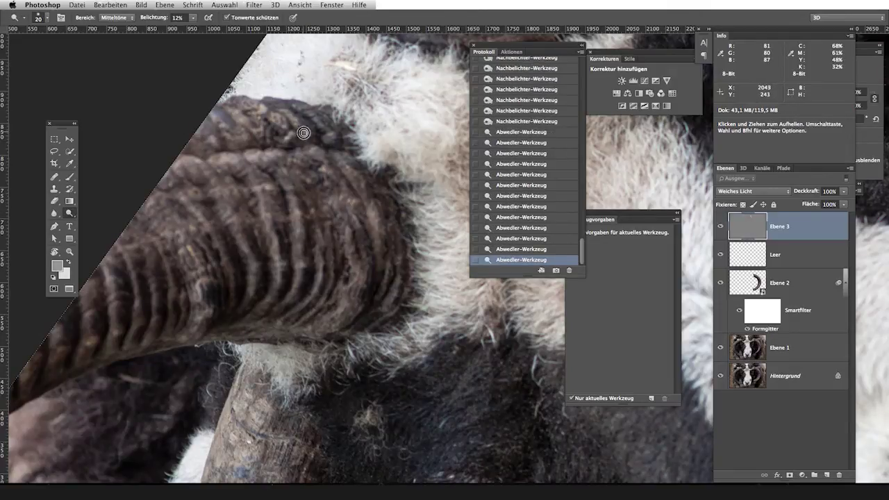
left_click(260, 105)
left_click(255, 106)
left_click(249, 107)
left_click(217, 118)
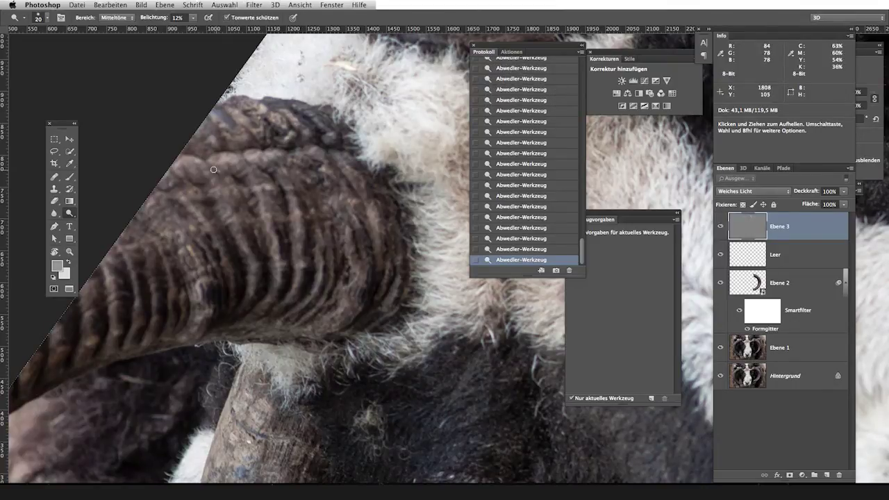
scroll(255, 220, "down", 5)
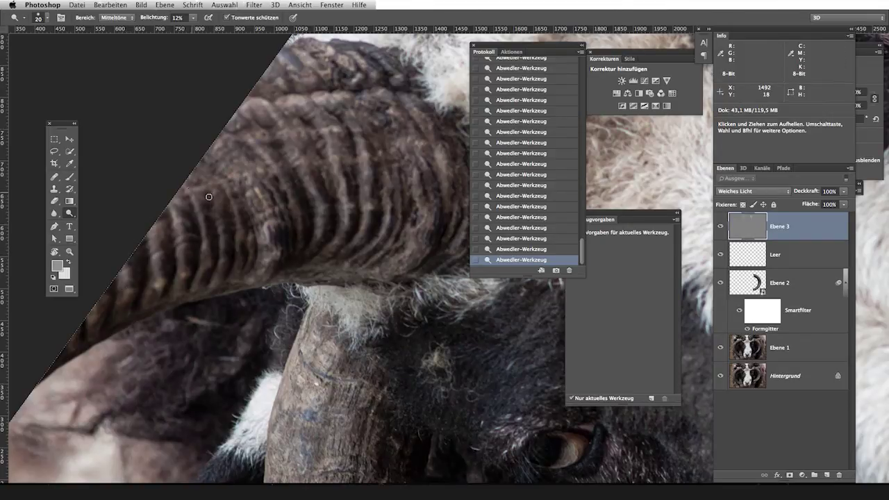
Toggle Ebene 3's visibility for a before/after comparison, leaving it visible
scroll(208, 196, "down", 3)
scroll(173, 151, "down", 3)
scroll(173, 151, "down", 5)
scroll(198, 148, "right", 2)
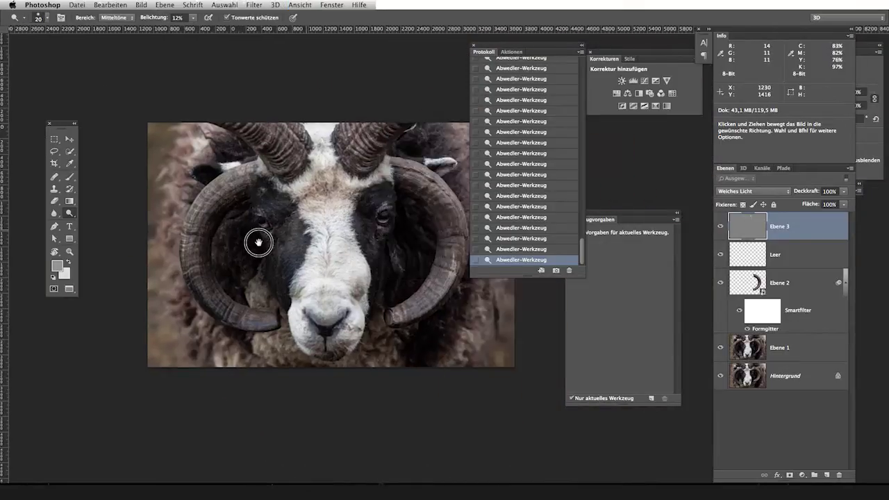
left_click(720, 226)
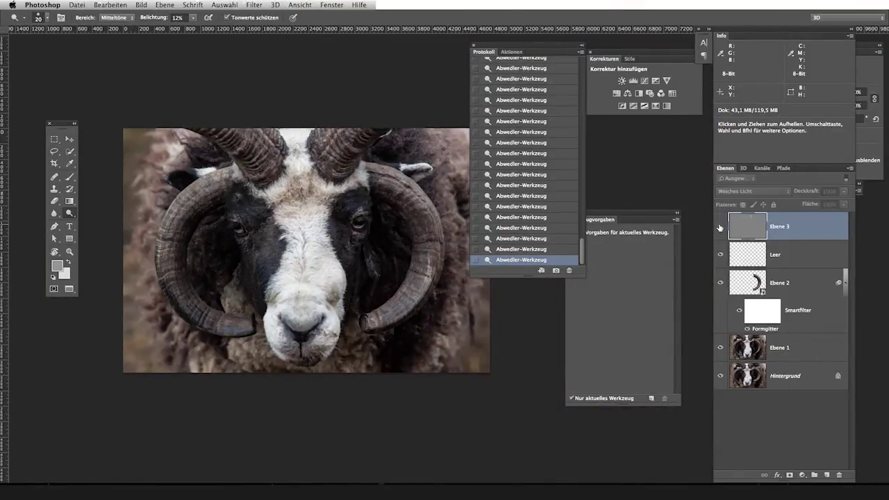
left_click(720, 226)
left_click(722, 227)
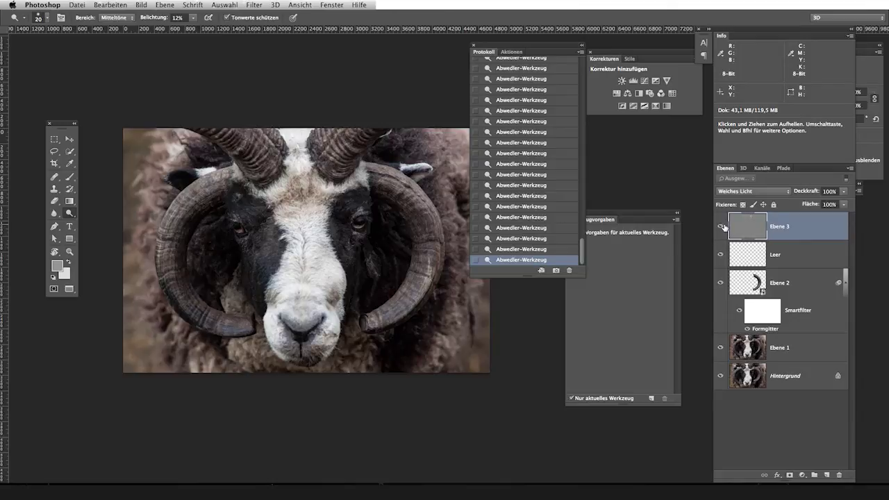
left_click(723, 229)
Zoom in on the horn at the right and rotate the view to align it
key("z")
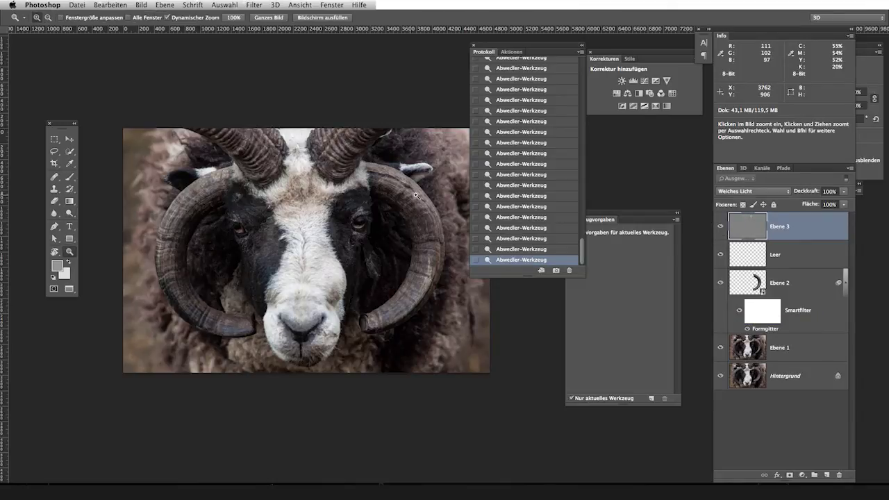
left_click_drag(416, 196, 502, 313)
left_click(369, 206)
mouse_move(369, 202)
left_mouse_down()
mouse_move(354, 147)
mouse_move(391, 197)
left_mouse_up()
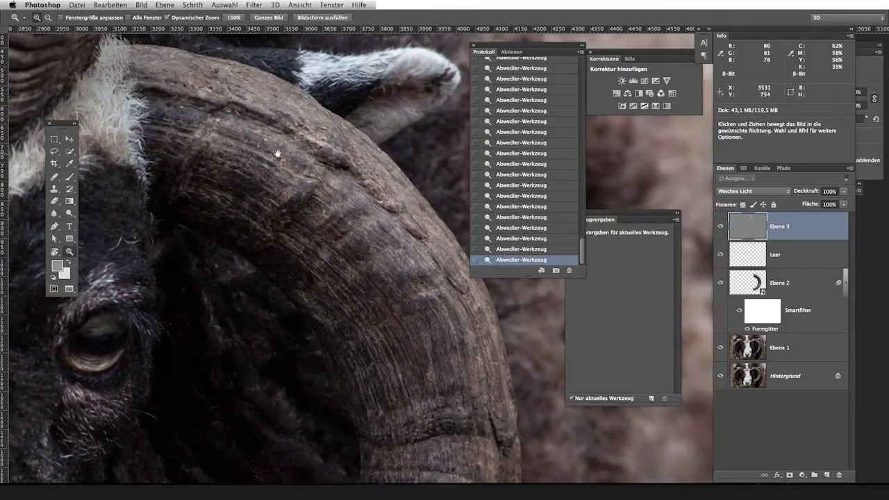
left_click_drag(264, 145, 298, 219)
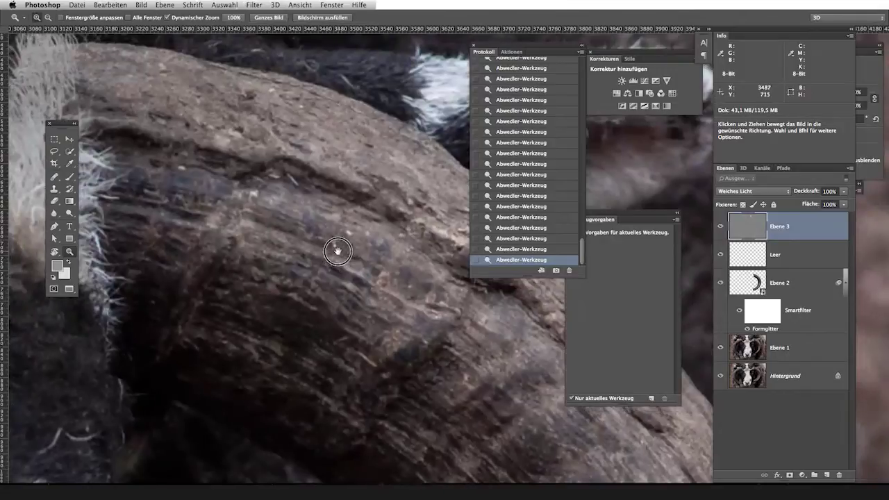
key("o")
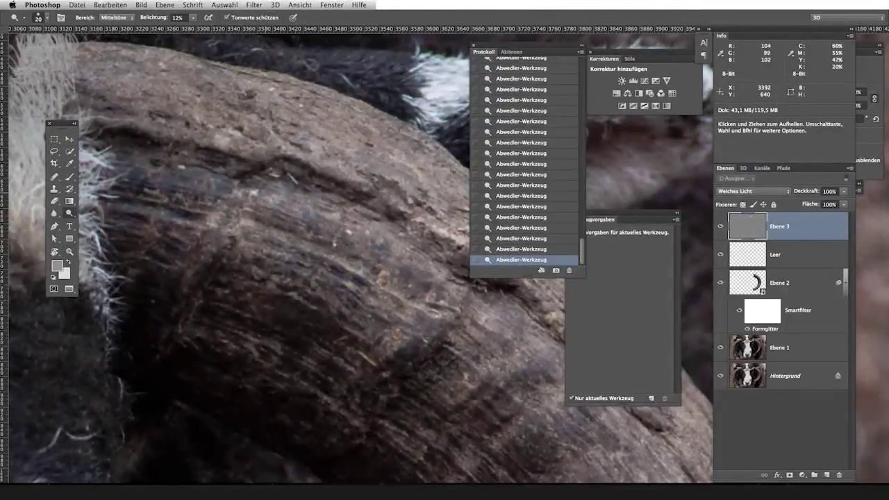
key("r")
mouse_move(226, 208)
left_mouse_down()
mouse_move(221, 302)
mouse_move(224, 264)
left_mouse_up()
Dodge the ridge running down the horn, then pan and rotate along its outer curve
key("o")
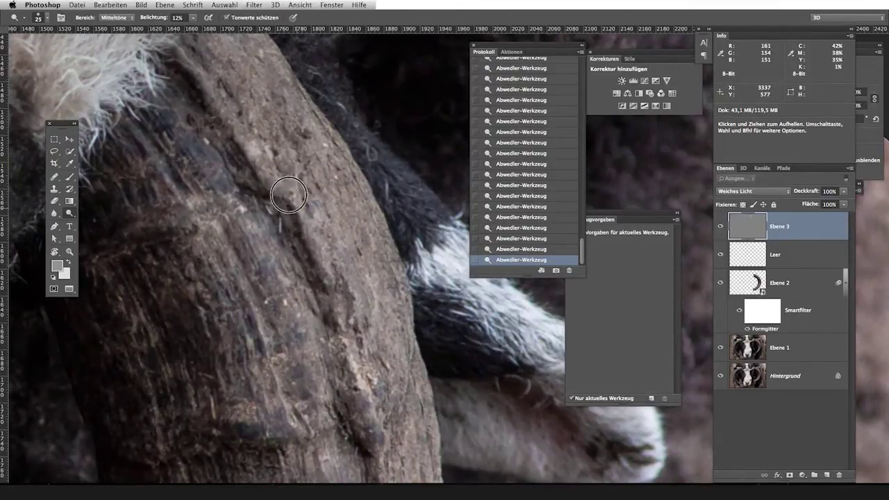
left_click_drag(306, 230, 229, 122)
mouse_move(291, 249)
left_mouse_down()
mouse_move(295, 261)
mouse_move(241, 154)
left_mouse_up()
left_click_drag(245, 116, 299, 212)
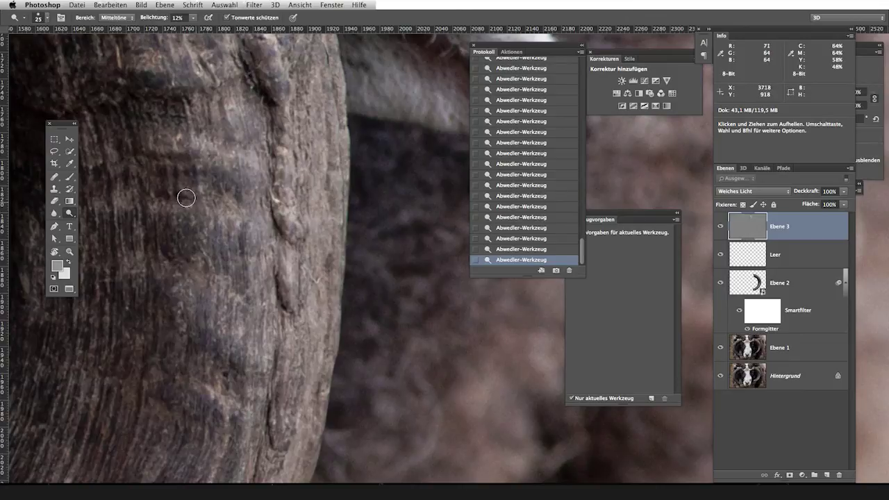
left_click_drag(208, 311, 249, 332)
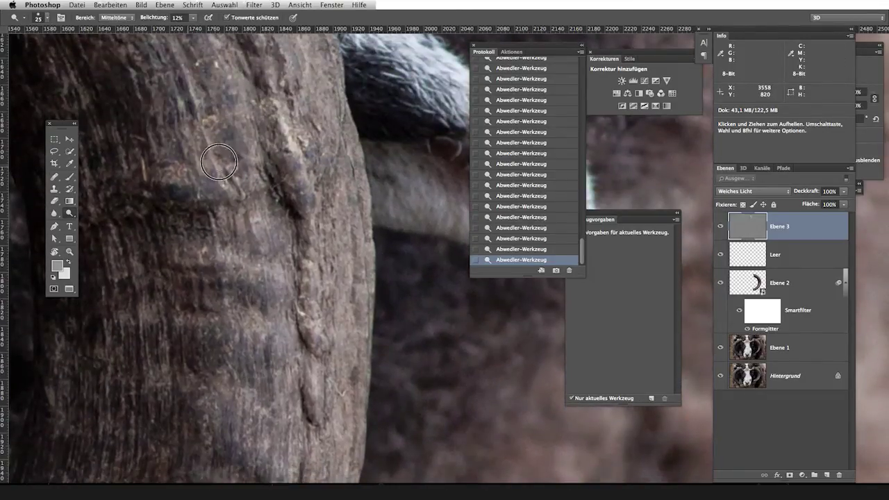
mouse_move(319, 293)
left_mouse_down()
mouse_move(254, 139)
mouse_move(298, 200)
mouse_move(254, 198)
left_mouse_up()
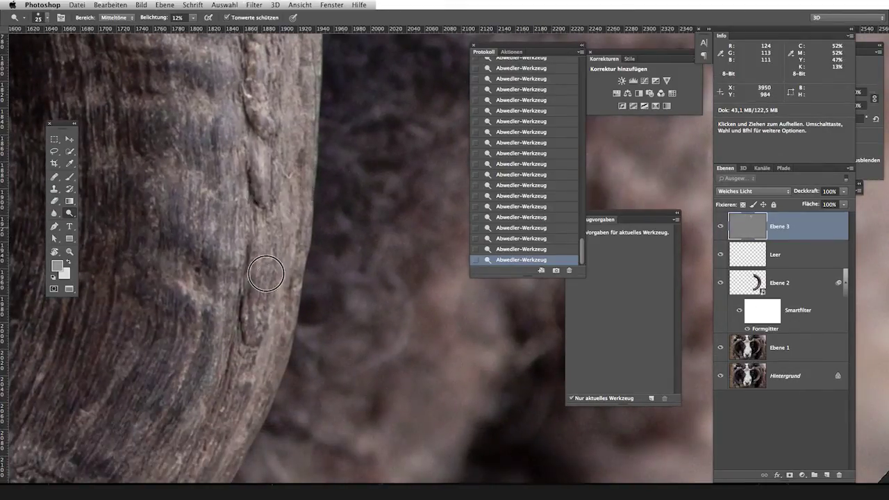
left_click_drag(265, 272, 378, 178)
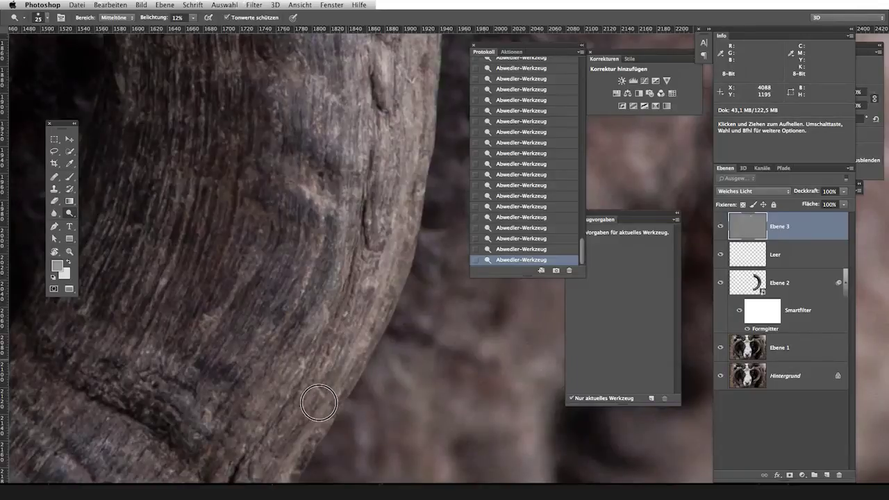
left_click_drag(319, 402, 401, 232)
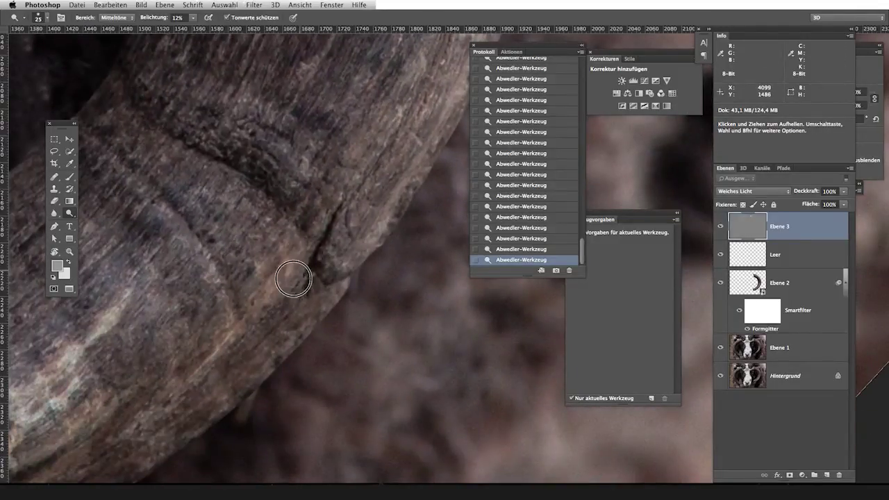
key("r")
mouse_move(242, 254)
left_mouse_down()
mouse_move(236, 162)
mouse_move(226, 223)
left_mouse_up()
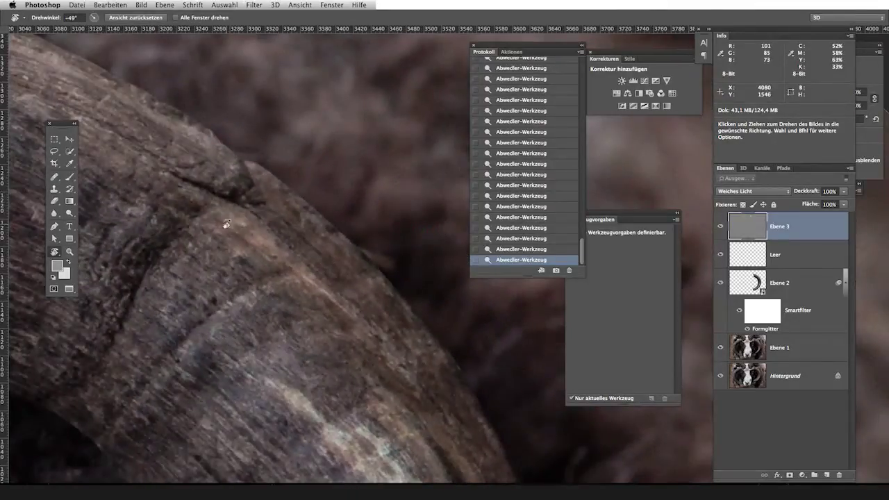
Dodge the horn's edge, then pan and rotate the view to follow the horn
key("o")
left_click_drag(262, 229, 221, 208)
mouse_move(276, 260)
left_mouse_down()
mouse_move(324, 192)
mouse_move(391, 171)
left_mouse_up()
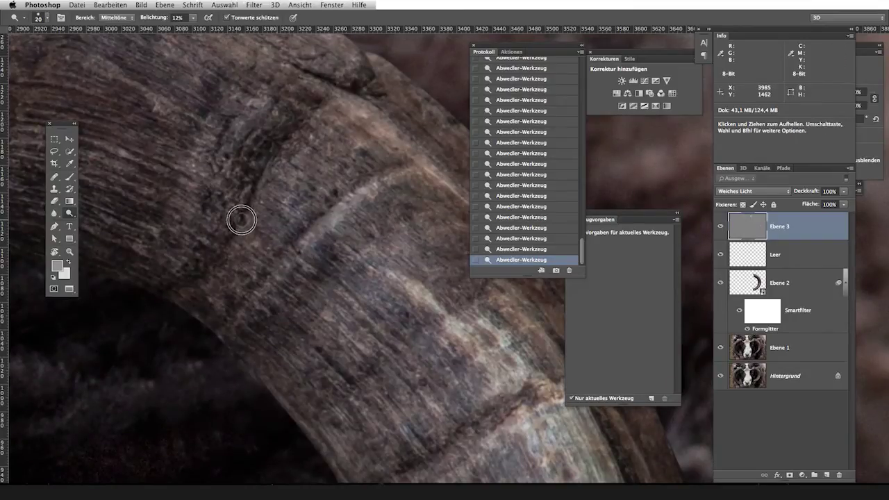
mouse_move(282, 261)
left_mouse_down()
mouse_move(250, 119)
mouse_move(353, 198)
left_mouse_up()
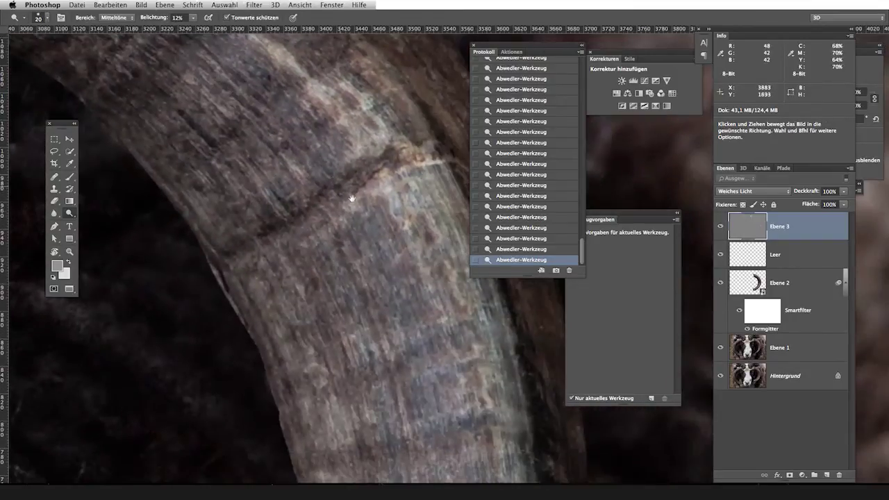
left_click_drag(348, 270, 224, 139)
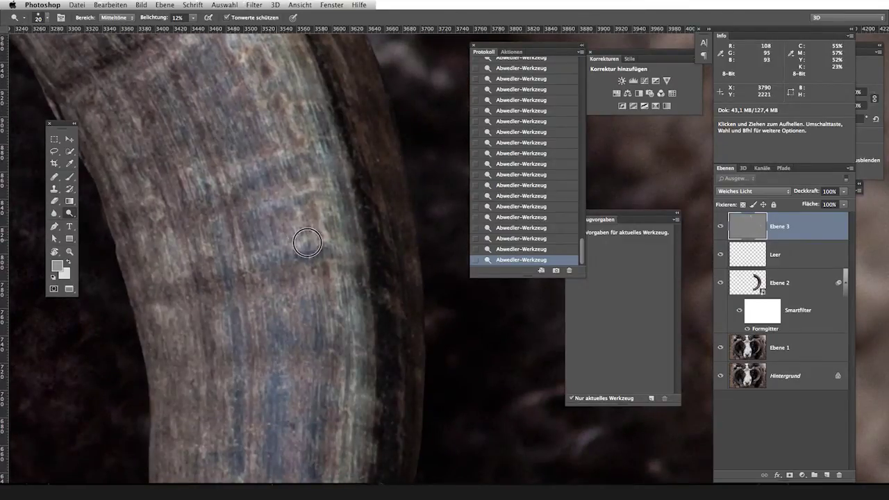
key("r")
left_click_drag(213, 213, 361, 76)
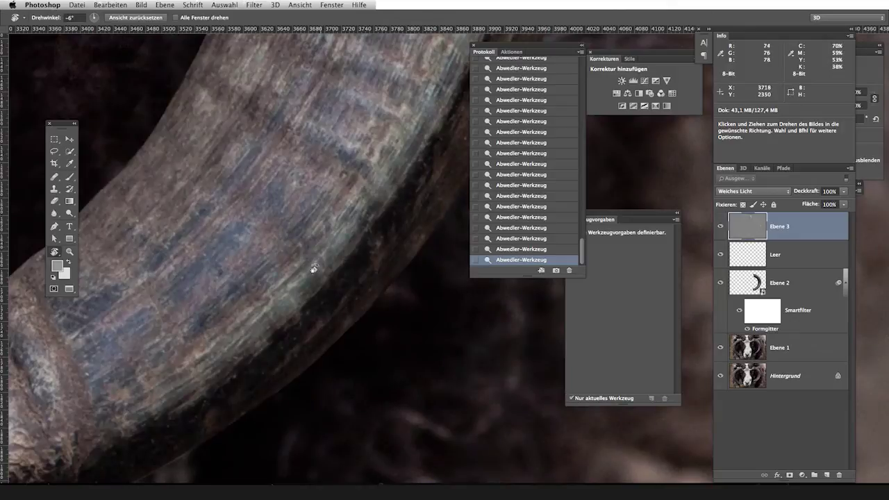
left_click_drag(222, 201, 263, 263)
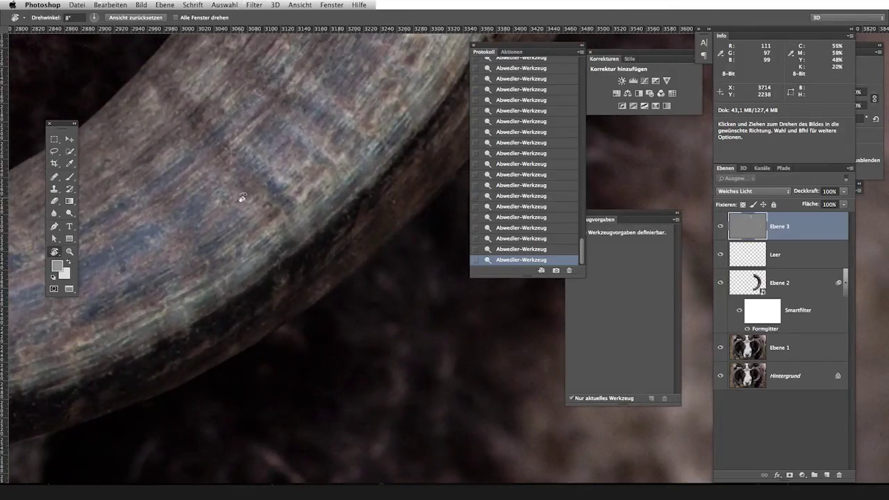
key("o")
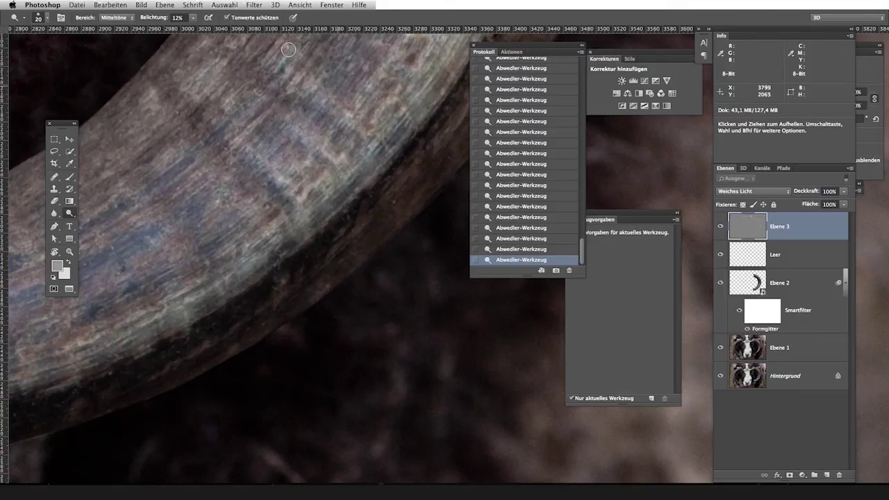
Turn the view so the horn runs diagonally, then fit the whole ram on screen
scroll(391, 166, "left", 5)
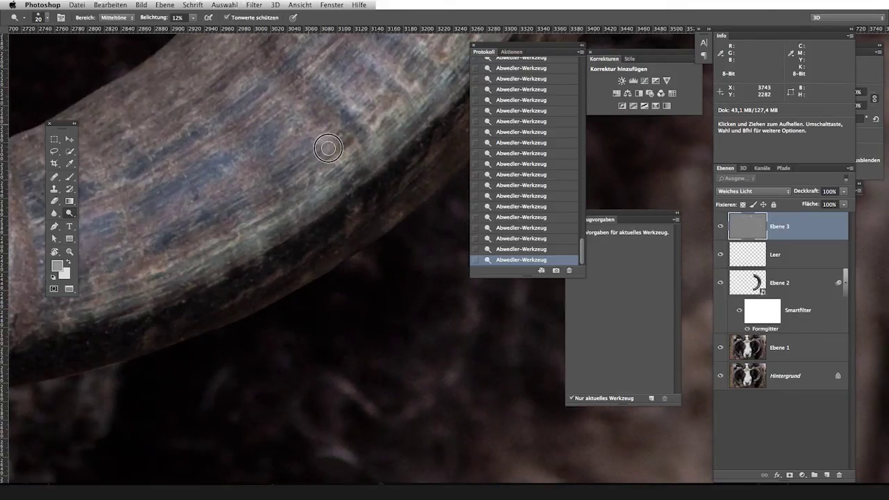
scroll(214, 204, "left", 5)
scroll(363, 178, "left", 3)
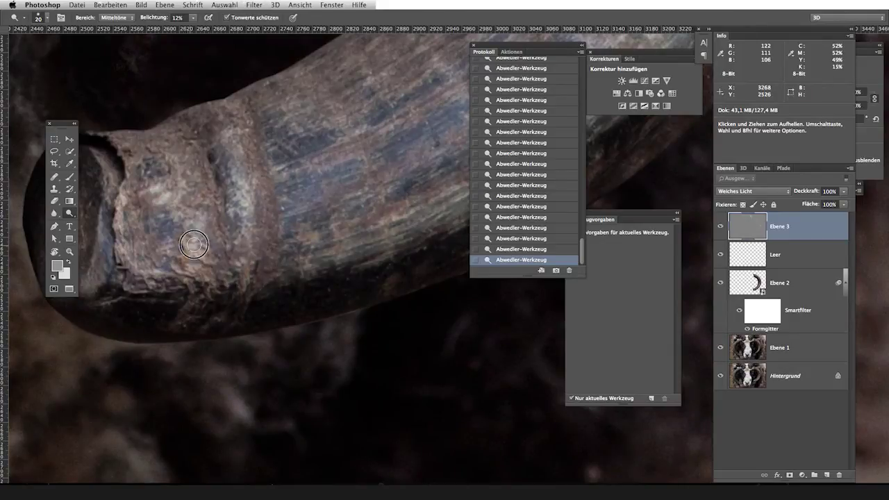
scroll(217, 143, "left", 4)
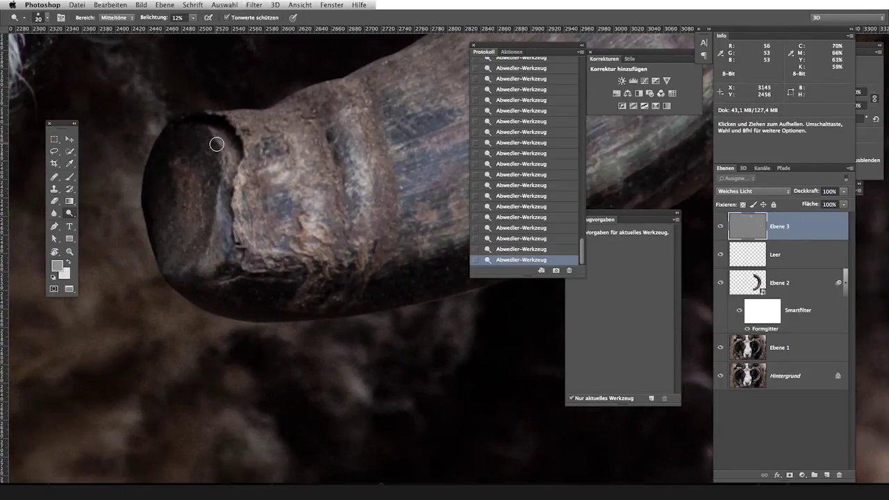
scroll(353, 242, "right", 6)
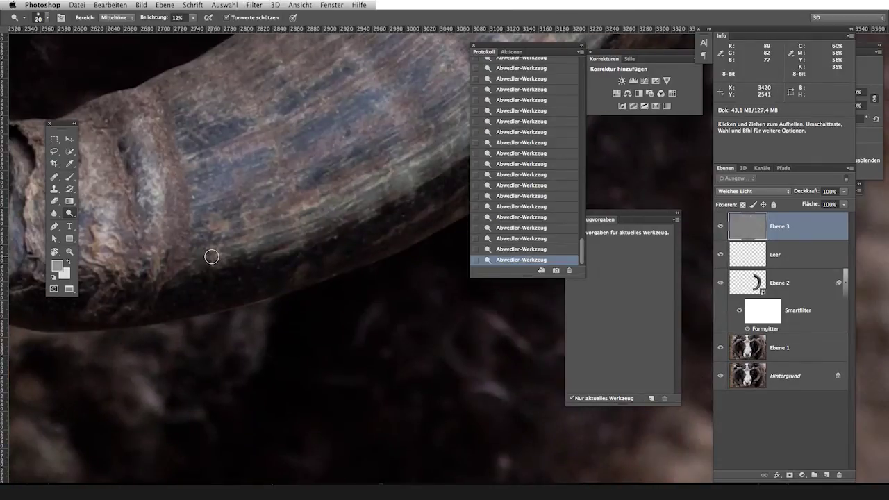
key("r")
left_click_drag(339, 161, 332, 353)
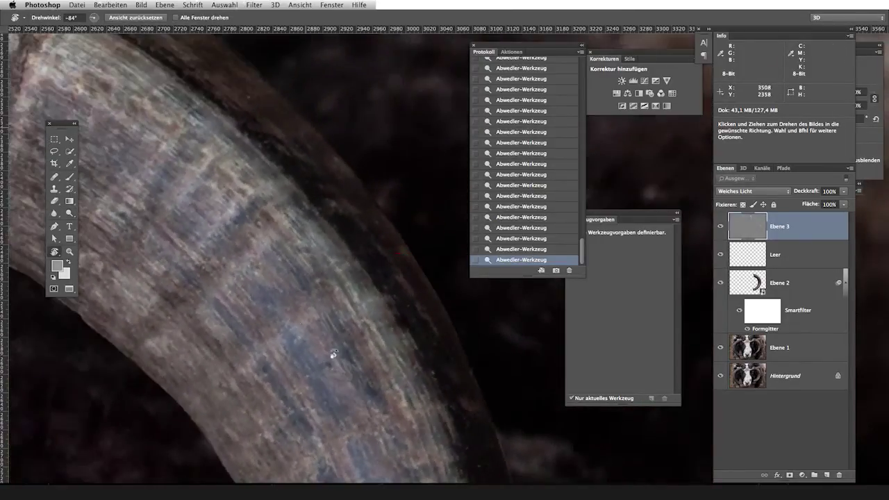
key("ctrl+0")
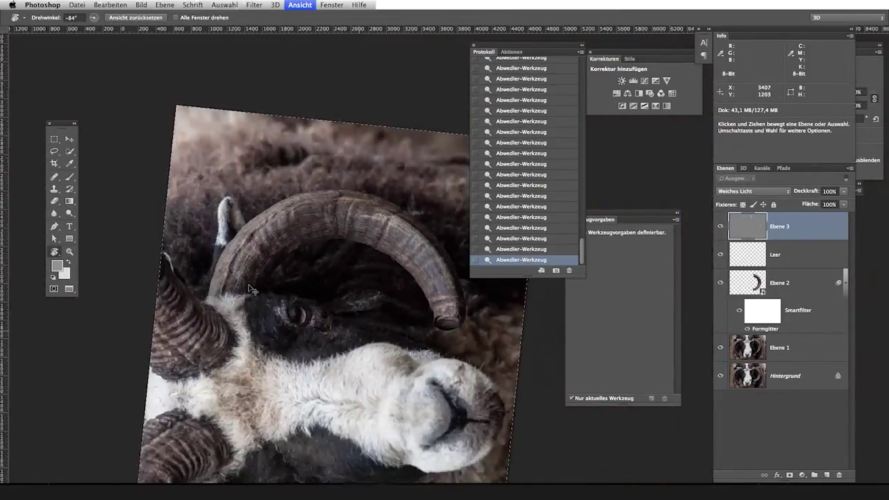
Zoom far into the ram's horn and rotate the canvas view to follow its curve
scroll(282, 304, "right", 5)
key("z")
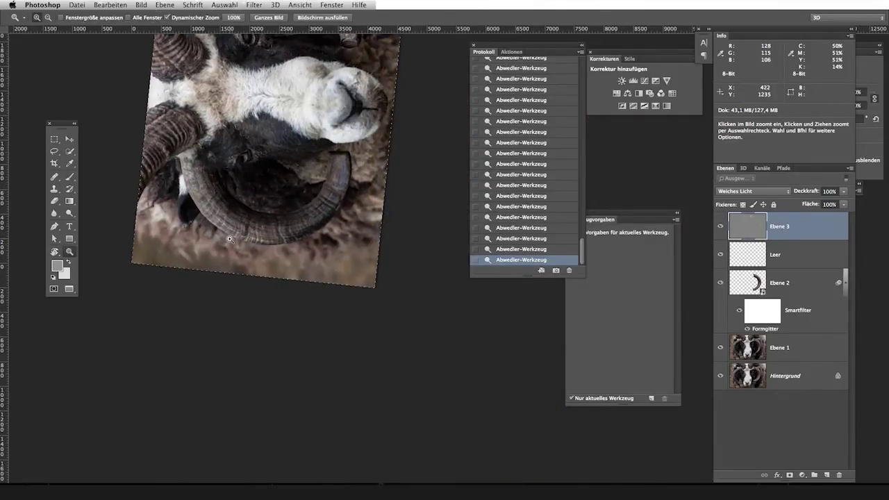
left_click(256, 261)
left_click_drag(257, 261, 269, 279)
key("r")
mouse_move(231, 330)
left_mouse_down()
mouse_move(222, 175)
mouse_move(220, 201)
left_mouse_up()
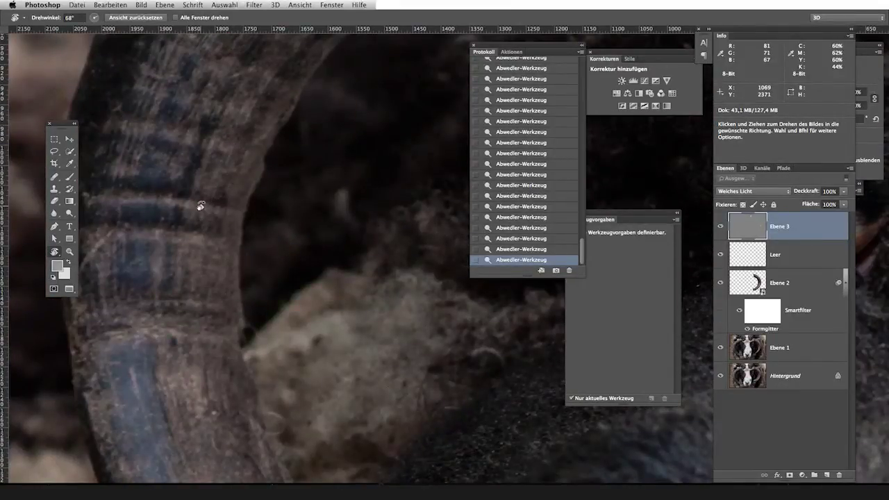
Dodge the horn ridges on Ebene 3 at Midtones, 12% exposure, working from tip toward base
key("o")
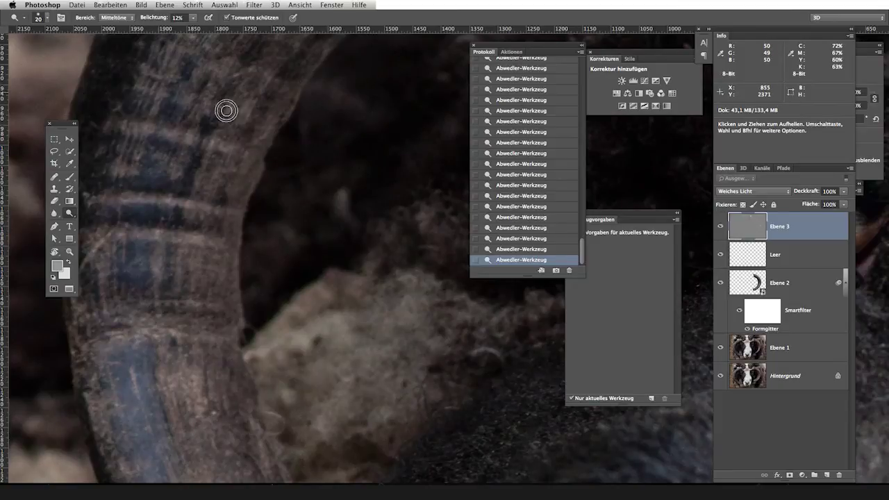
scroll(263, 272, "up", 3)
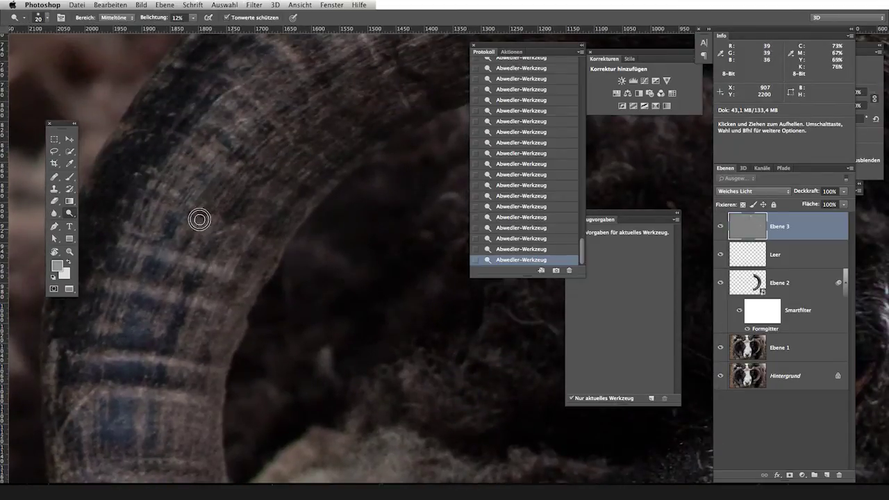
left_click_drag(250, 116, 298, 298)
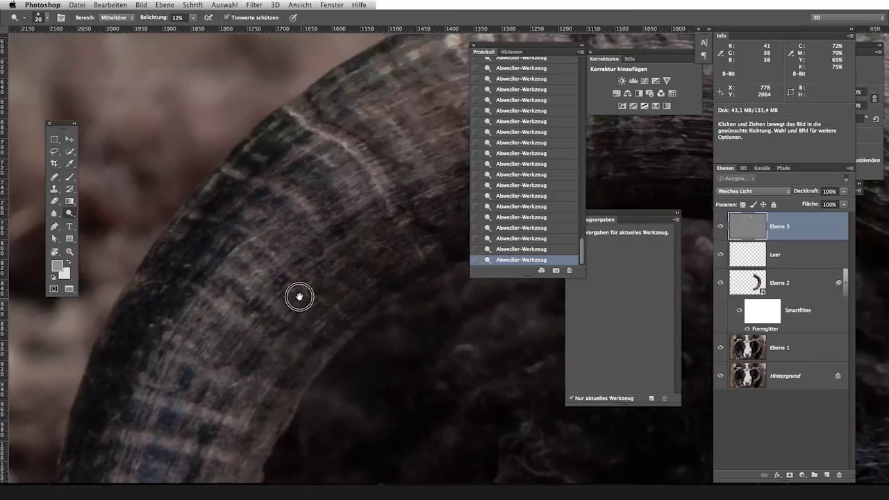
scroll(252, 177, "right", 5)
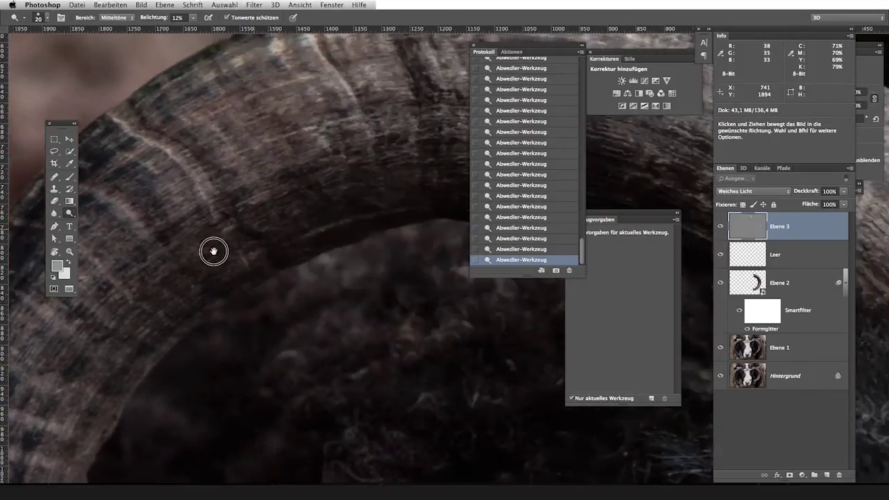
scroll(267, 173, "right", 5)
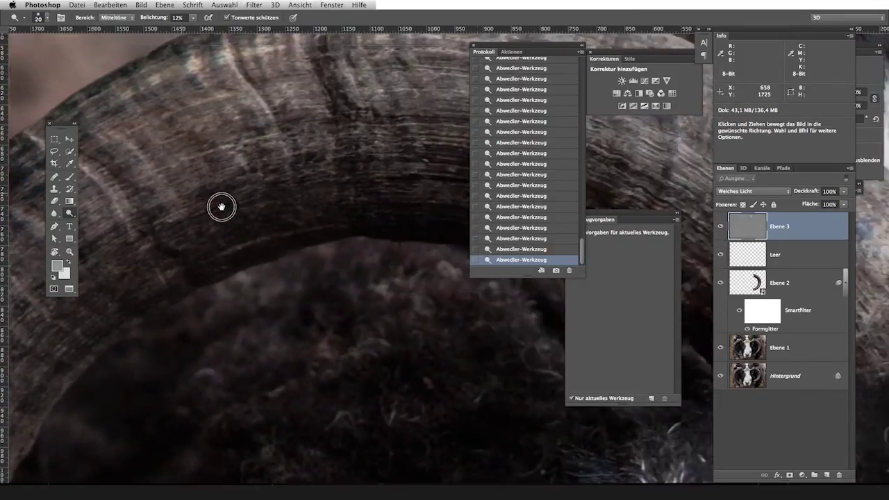
scroll(223, 205, "up", 2)
scroll(271, 187, "right", 3)
scroll(278, 180, "up", 2)
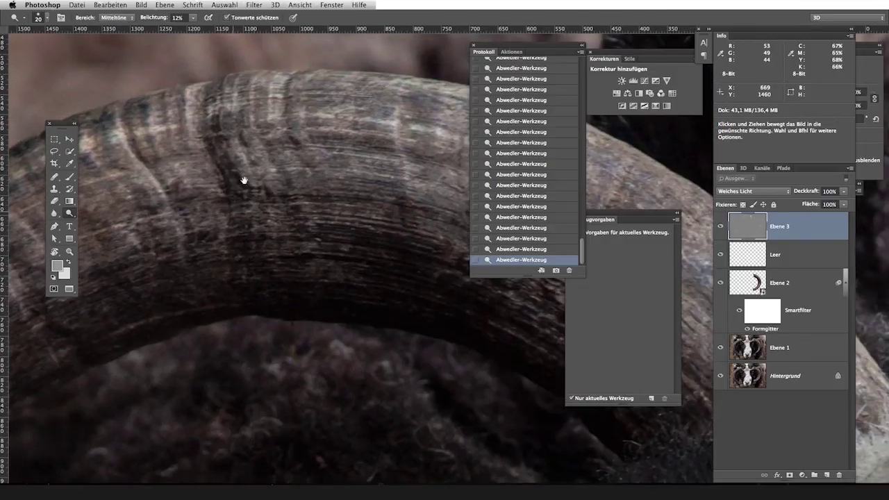
scroll(218, 188, "right", 3)
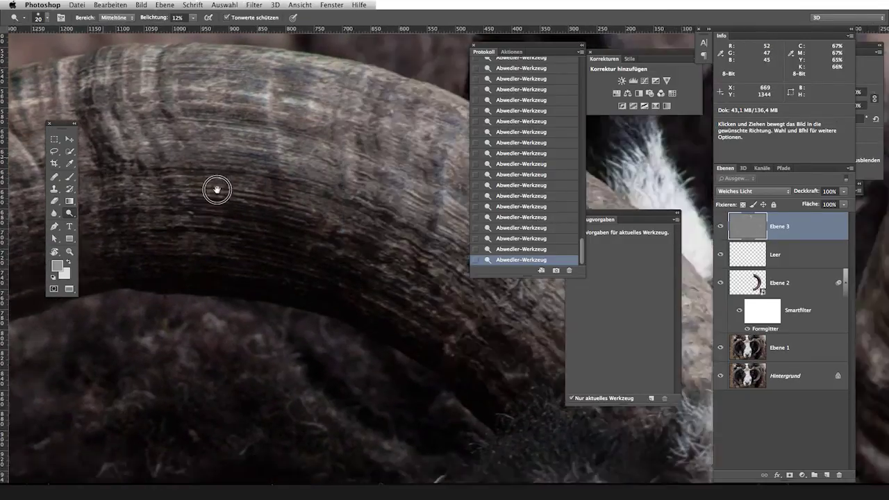
scroll(229, 194, "up", 3)
scroll(336, 220, "right", 3)
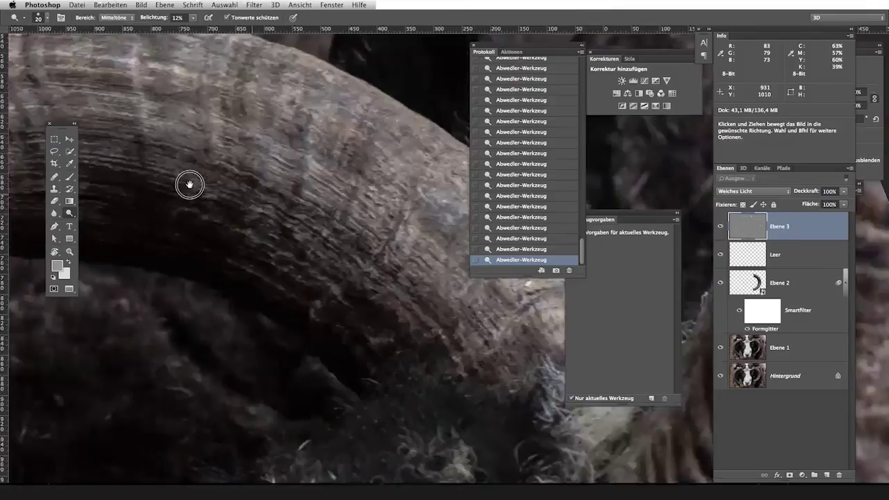
scroll(188, 184, "right", 3)
Burn the shaded side of the horn on Ebene 3 at 16% exposure
key("shift+o")
left_click_drag(222, 186, 206, 162)
left_click_drag(249, 207, 303, 256)
left_click_drag(241, 184, 299, 236)
mouse_move(356, 239)
left_mouse_down()
mouse_move(342, 281)
mouse_move(438, 312)
left_mouse_up()
Move along further stretches of the horn, then zoom out to show the whole ram
scroll(438, 311, "left", 5)
mouse_move(251, 133)
left_mouse_down()
mouse_move(241, 180)
mouse_move(267, 171)
left_mouse_up()
left_click_drag(205, 228, 263, 200)
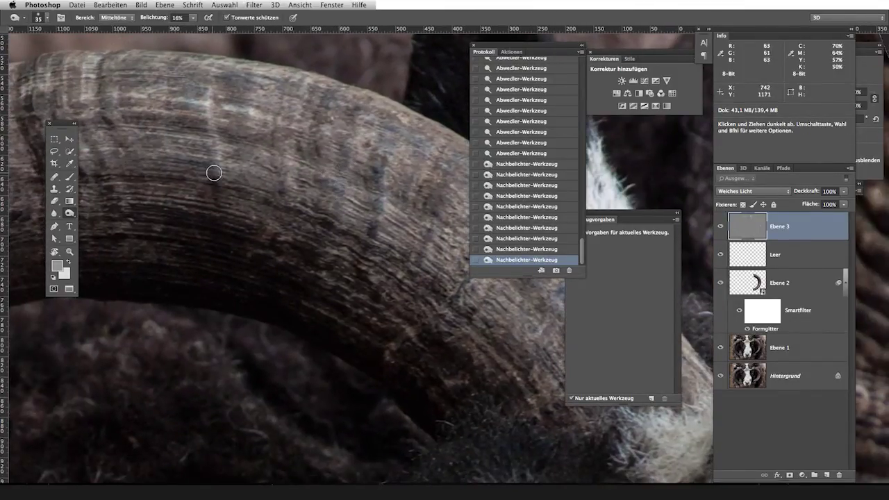
left_click_drag(329, 218, 397, 256)
left_click(397, 255)
scroll(472, 400, "right", 10)
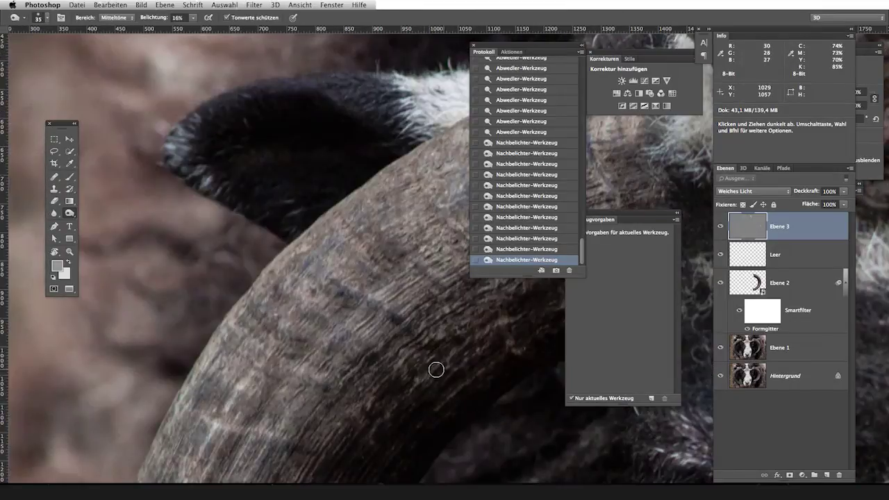
key("z")
mouse_move(330, 295)
left_mouse_down()
mouse_move(288, 298)
mouse_move(228, 254)
left_mouse_up()
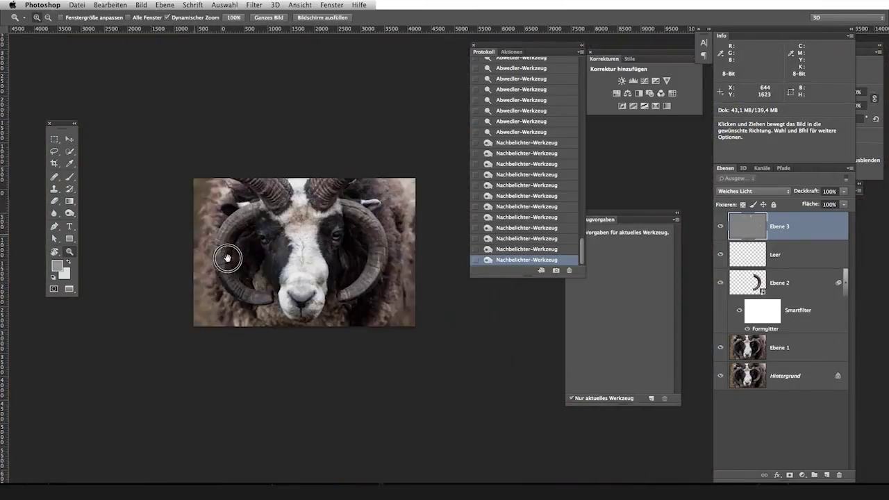
Toggle Ebene 3's visibility to compare the horn with and without dodging, zoomed on the head
left_click(720, 227)
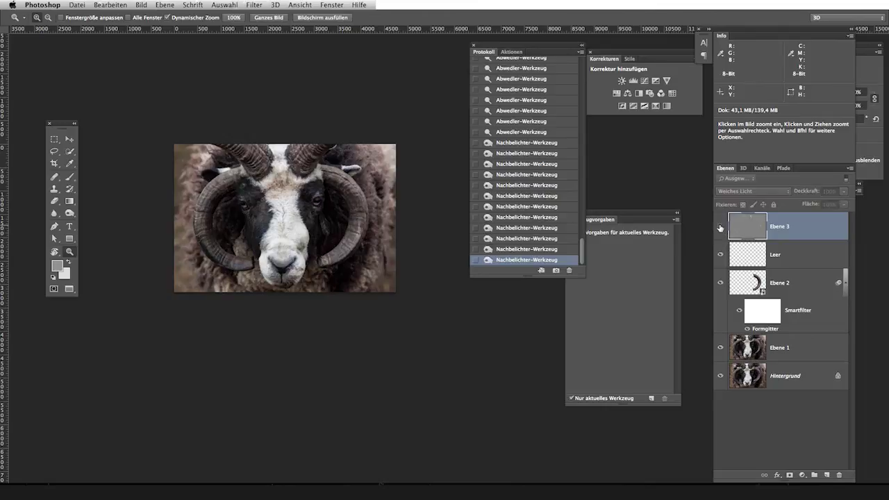
left_click(720, 226)
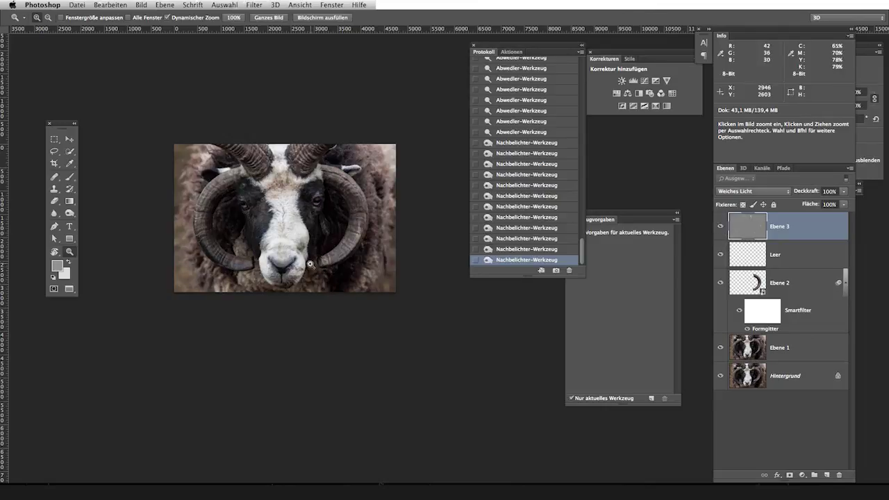
left_click_drag(310, 264, 391, 365)
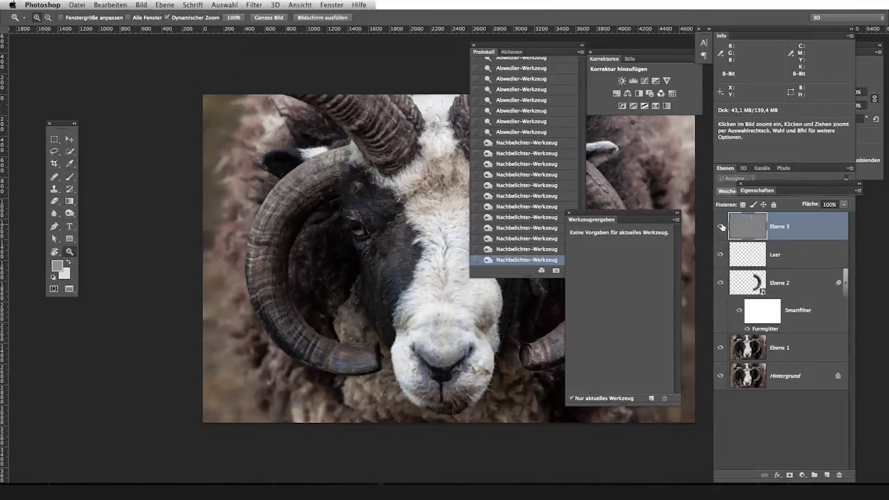
left_click(720, 227)
left_click(720, 227)
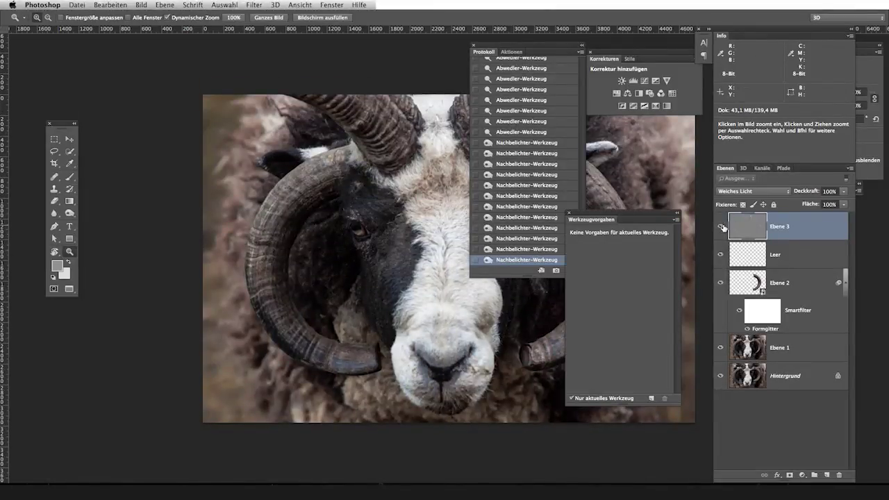
mouse_move(384, 293)
left_mouse_down()
mouse_move(236, 263)
mouse_move(198, 274)
left_mouse_up()
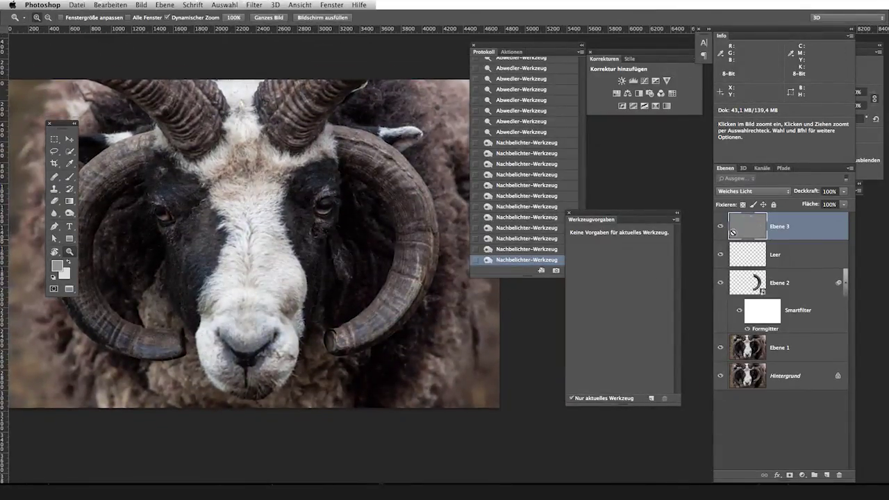
Toggle Ebene 3 twice more, zoom out, then show only the Hintergrund layer
left_click(720, 227)
left_click(721, 227)
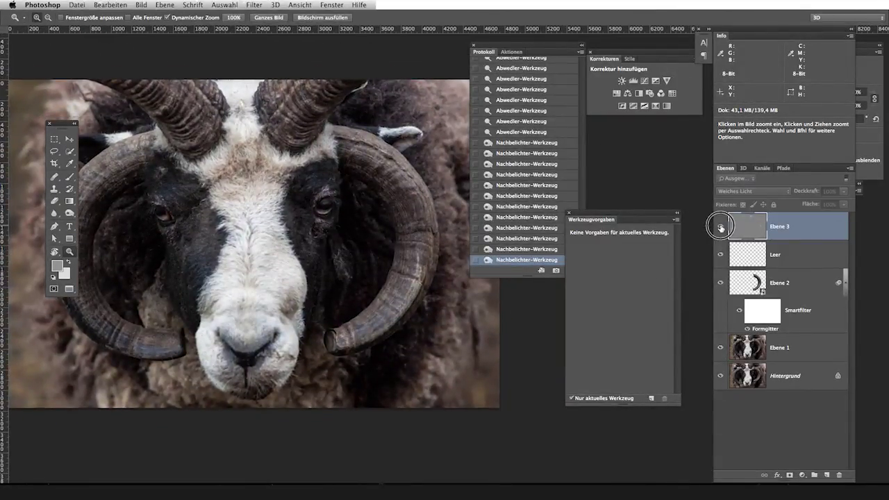
left_click(722, 227)
left_click(722, 228)
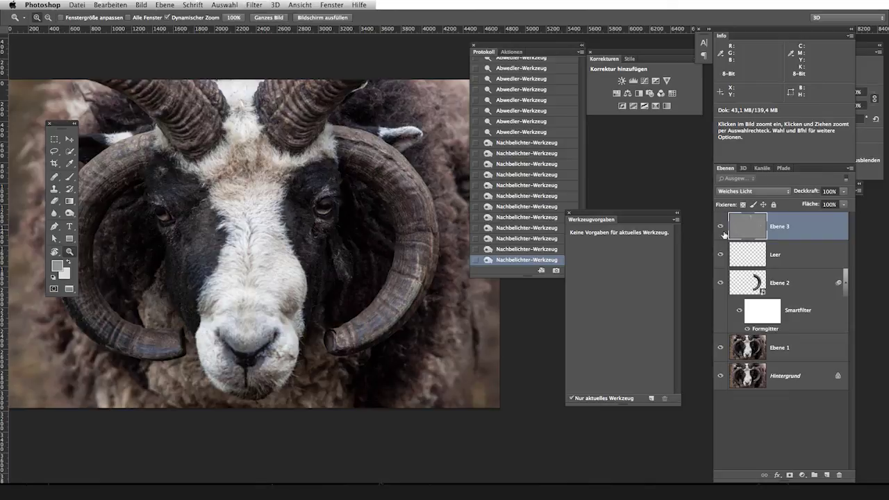
left_click(426, 255, "alt")
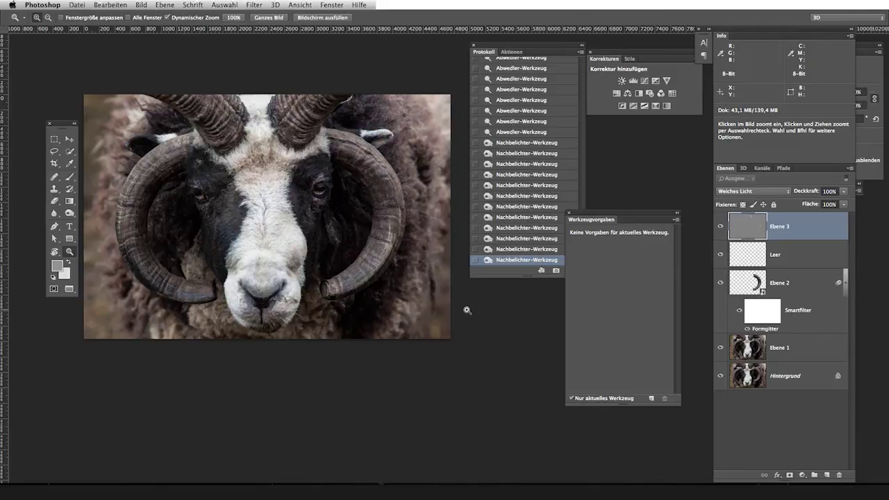
left_click(720, 376, "alt")
left_click(721, 375, "alt")
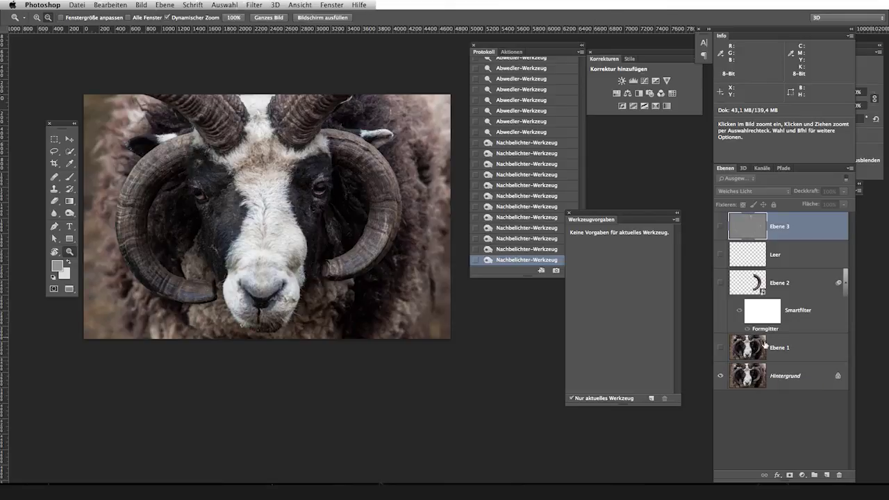
Alt-click the Hintergrund eye repeatedly to compare original and retouched ram, ending with every layer visible
left_click(720, 375, "alt")
left_click(720, 377, "alt")
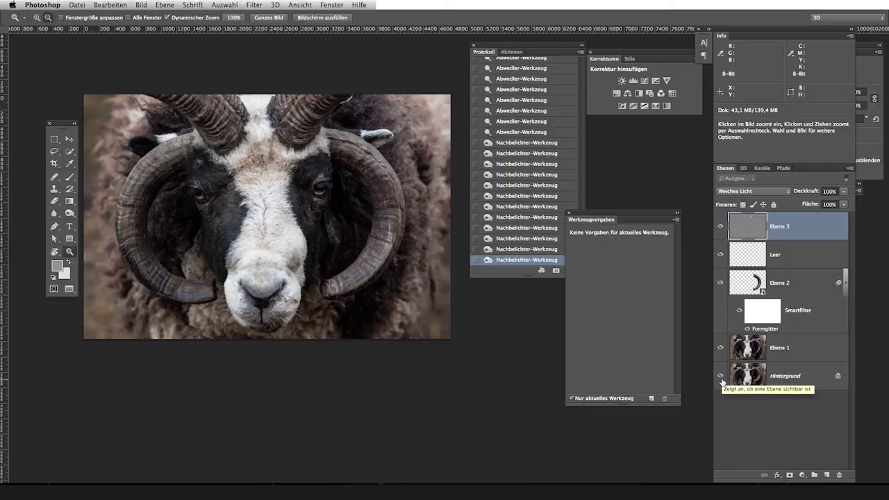
left_click(720, 375, "alt")
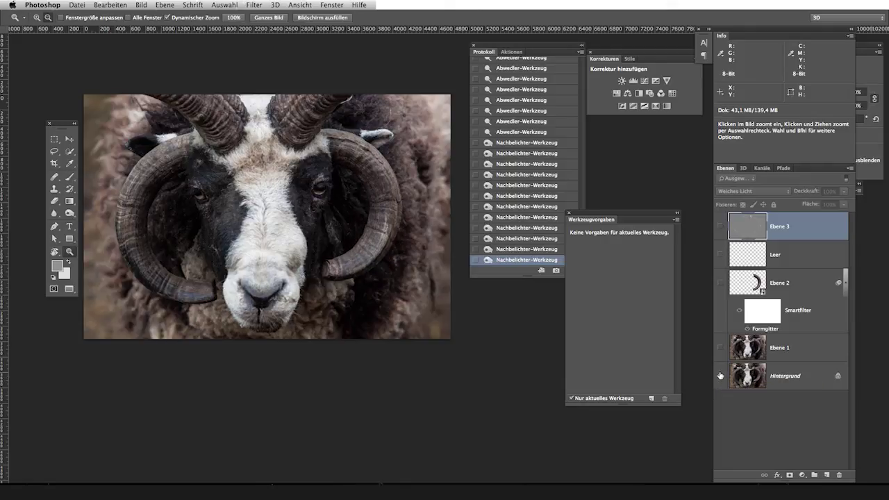
left_click(720, 376, "alt")
left_click(720, 376, "alt")
left_click(721, 377, "alt")
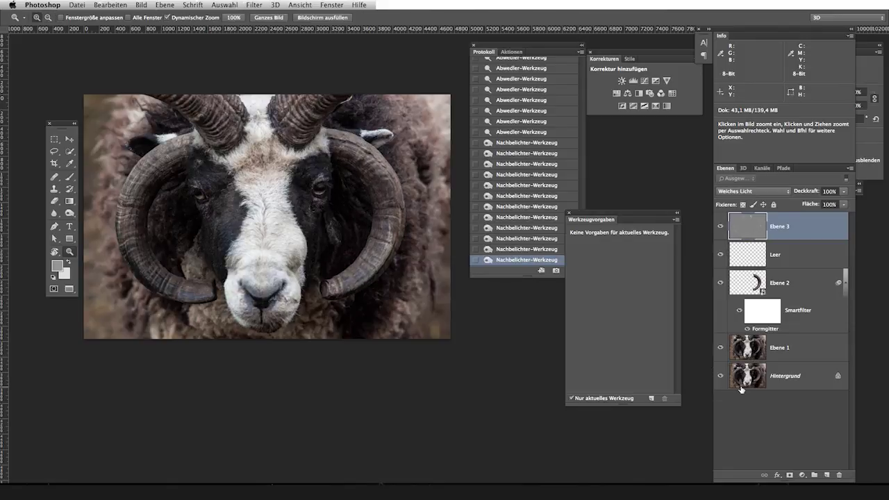